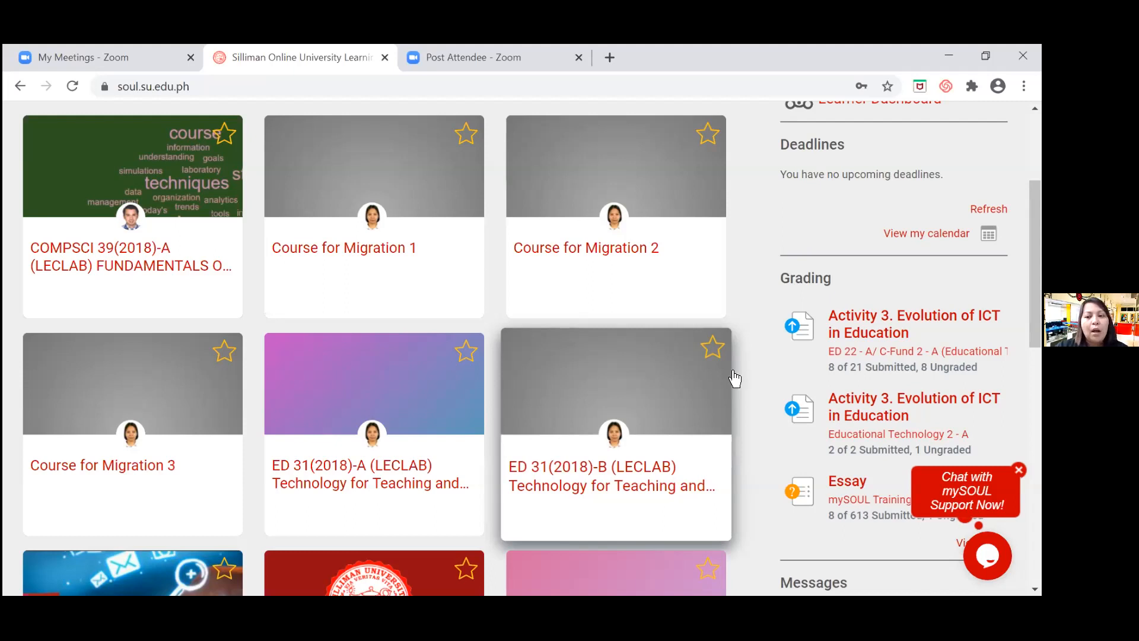
- Open Course for Migration 1 and look through its list of sections
left_click(363, 255)
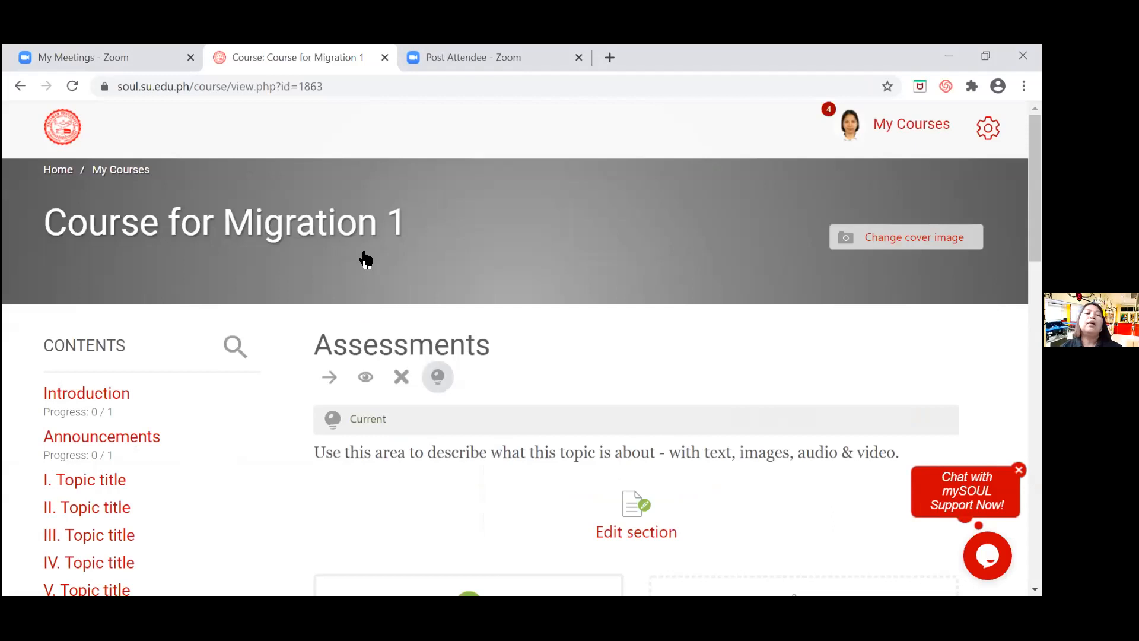
scroll(382, 262, "down", 2)
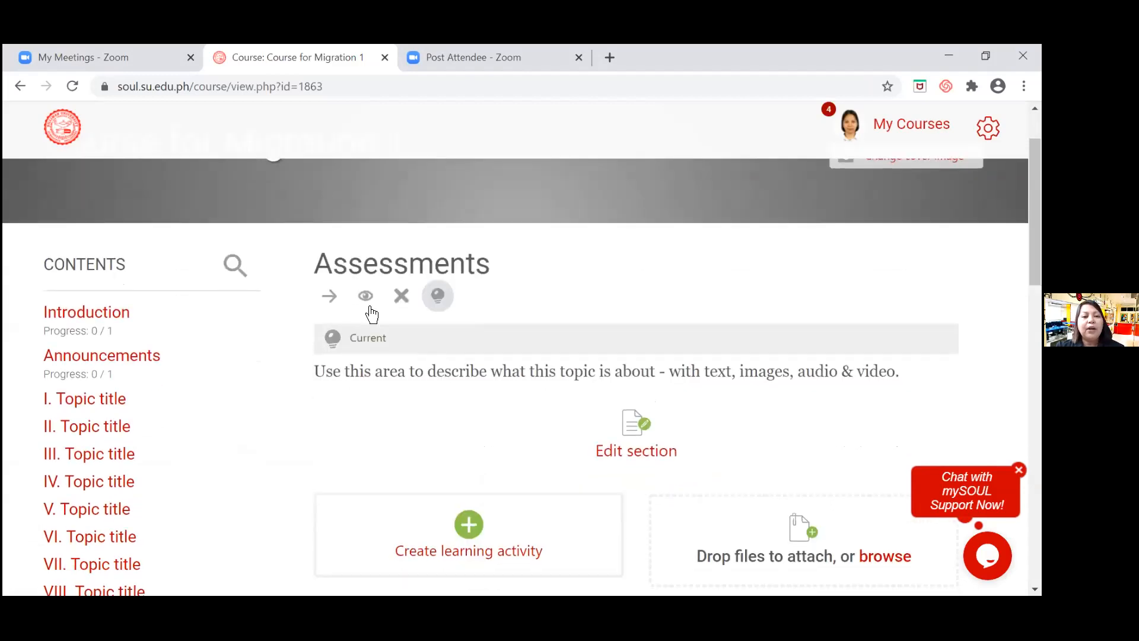
scroll(215, 427, "down", 2)
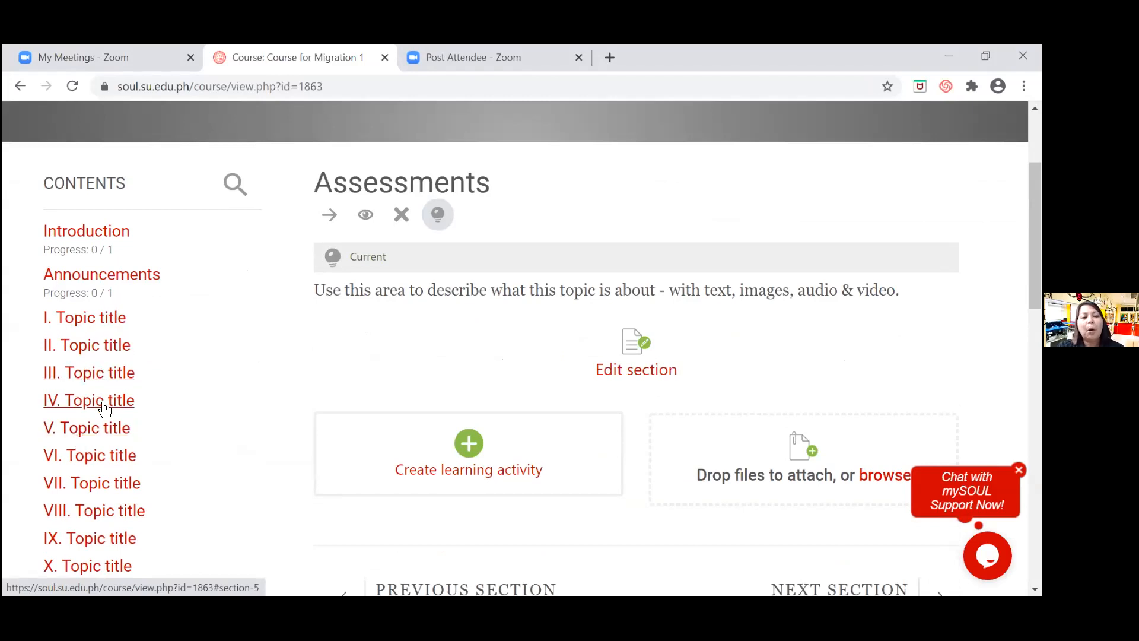
scroll(105, 410, "down", 3)
scroll(109, 433, "down", 1)
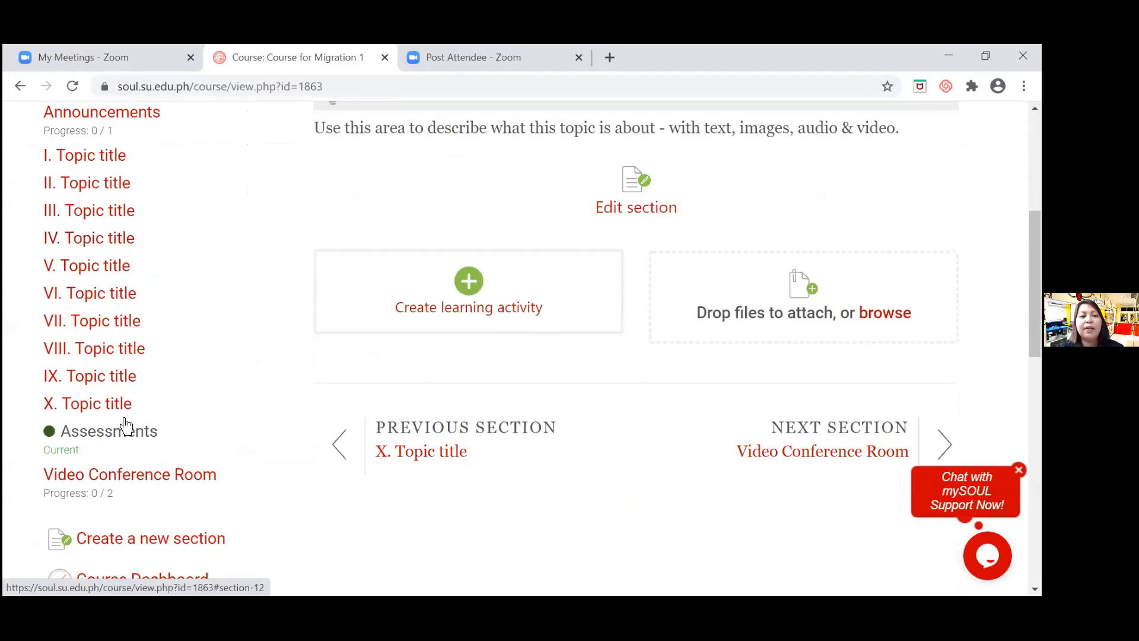
scroll(127, 428, "up", 5)
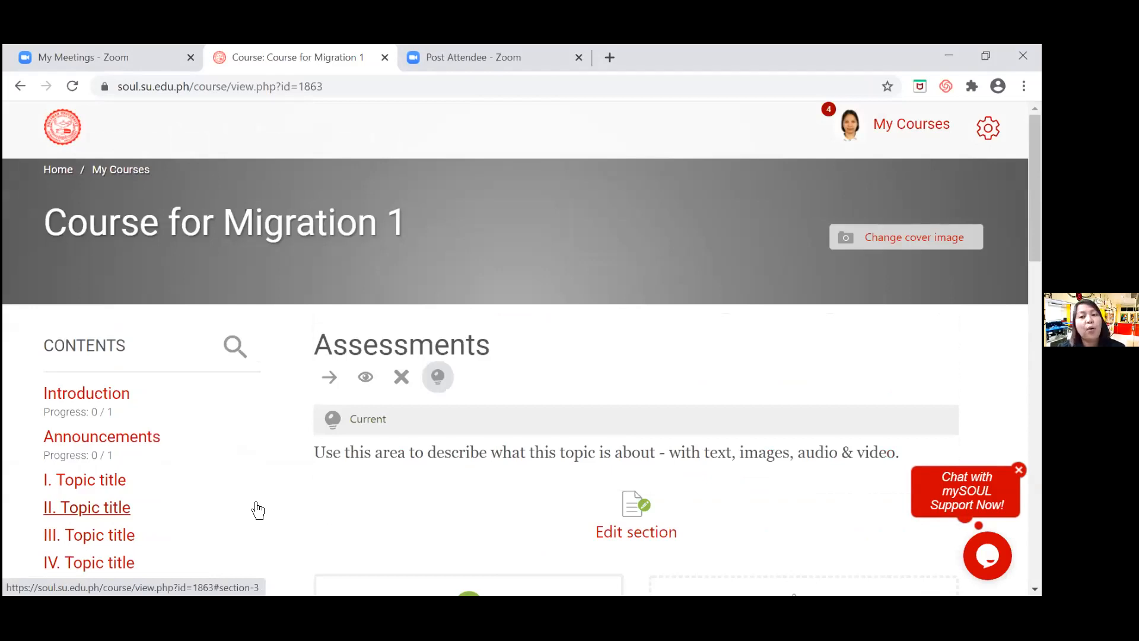
scroll(258, 510, "down", 2)
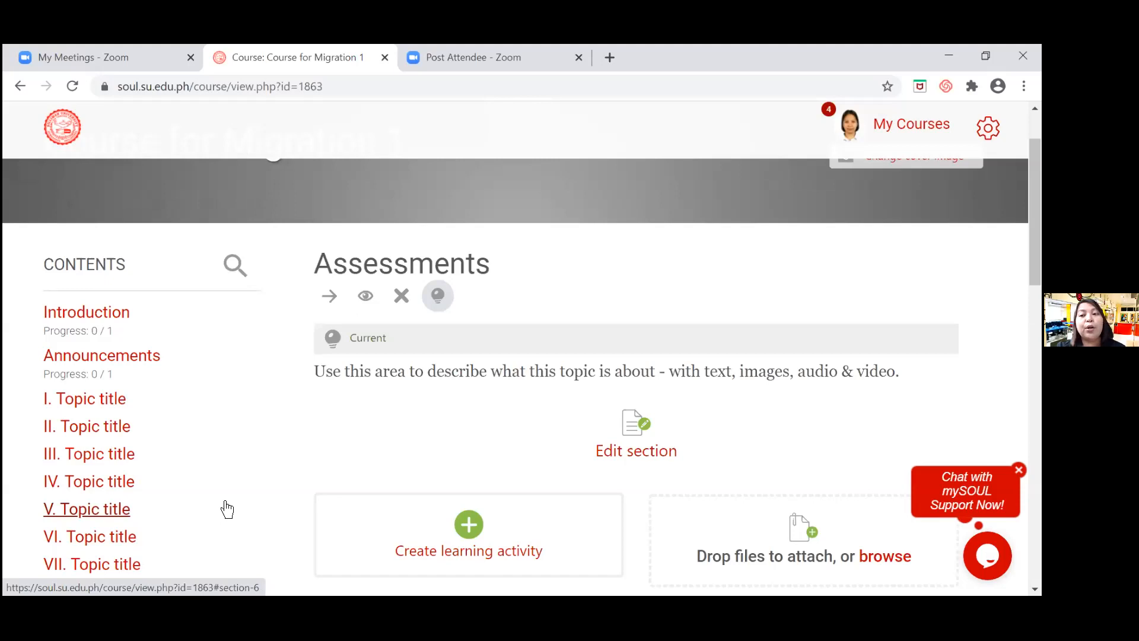
scroll(226, 499, "down", 1)
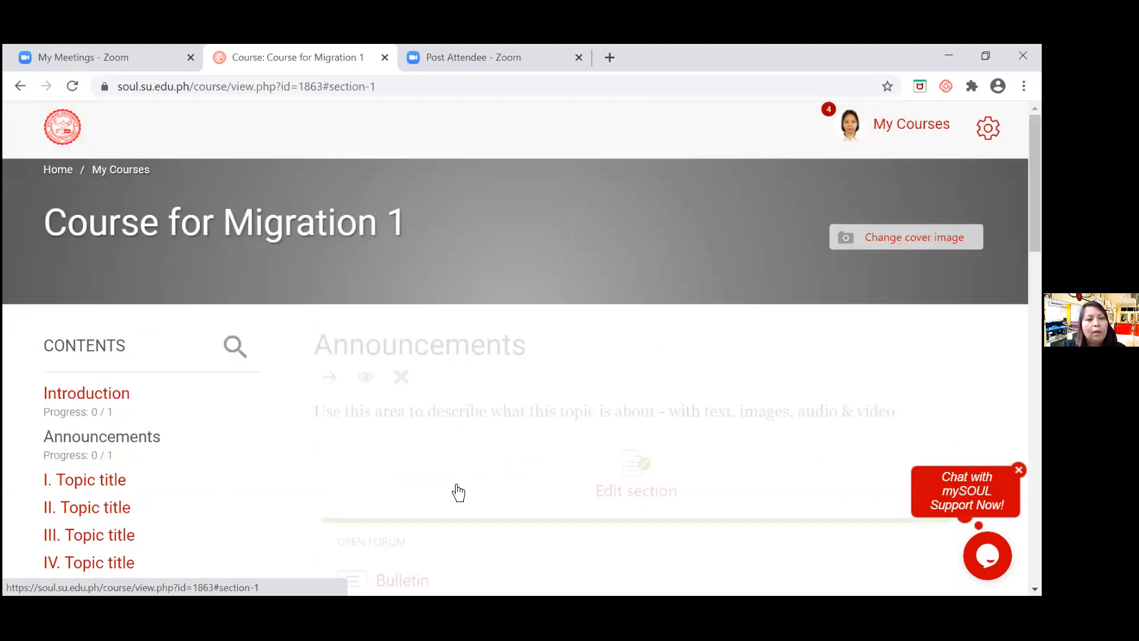
- Delete the Announcements, I. Topic title and II. Topic title sections from the course, including their activities
left_click(399, 374)
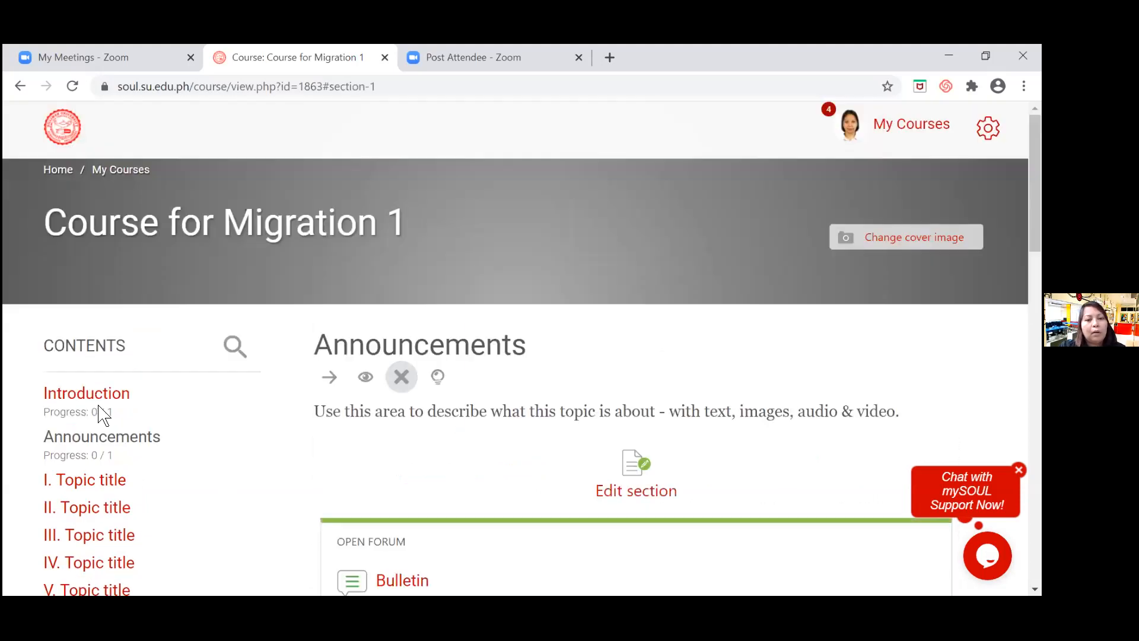
key("Return")
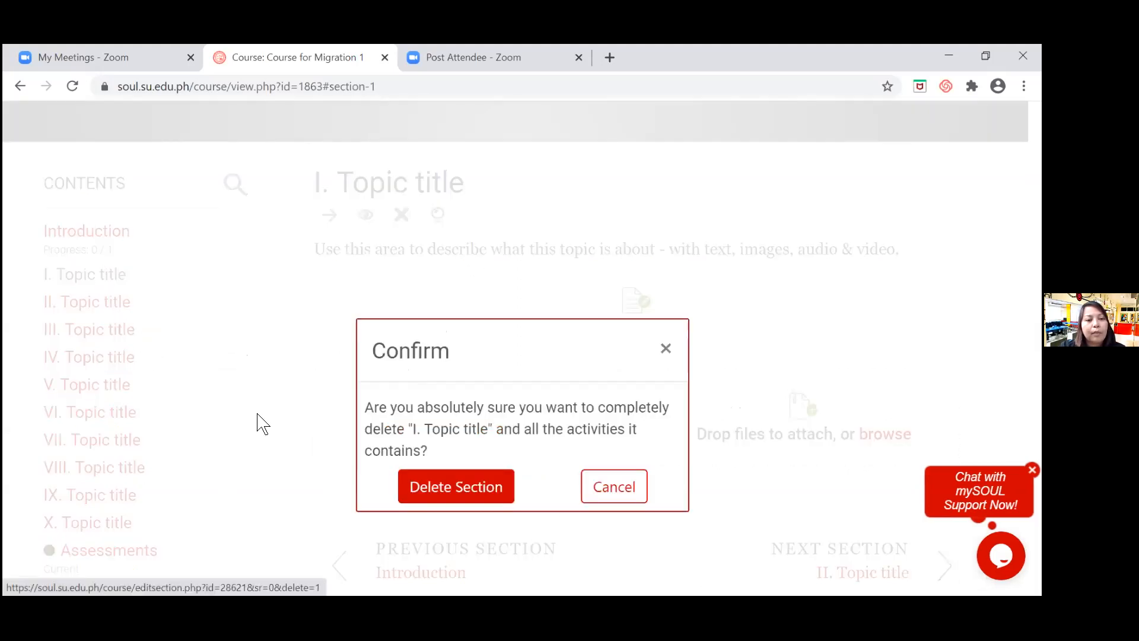
key("Return")
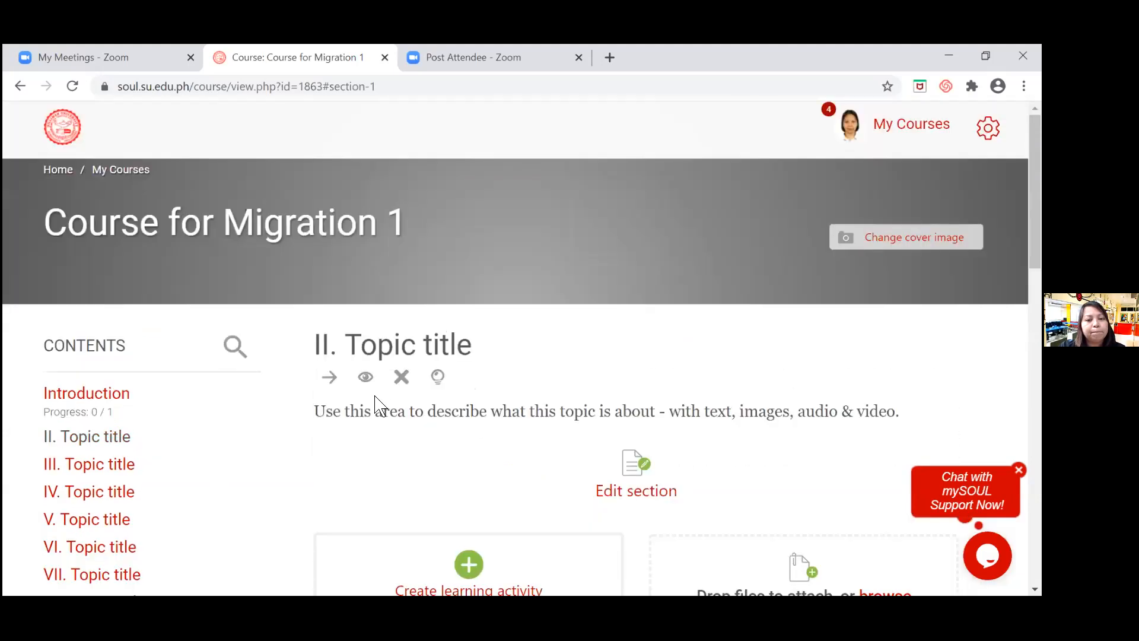
key("Return")
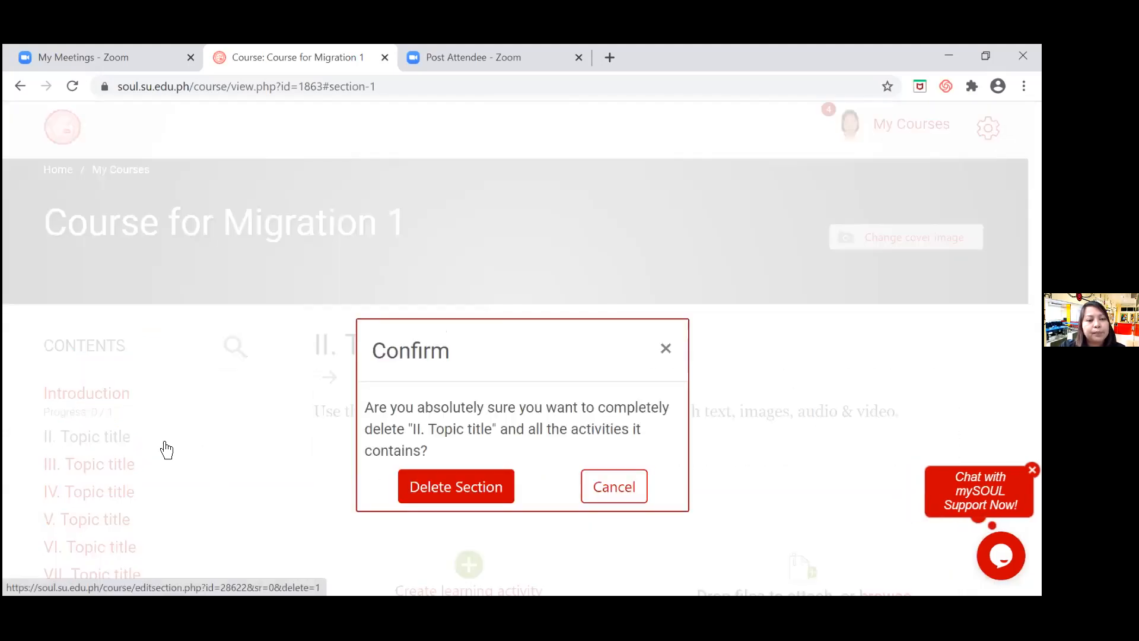
key("Return")
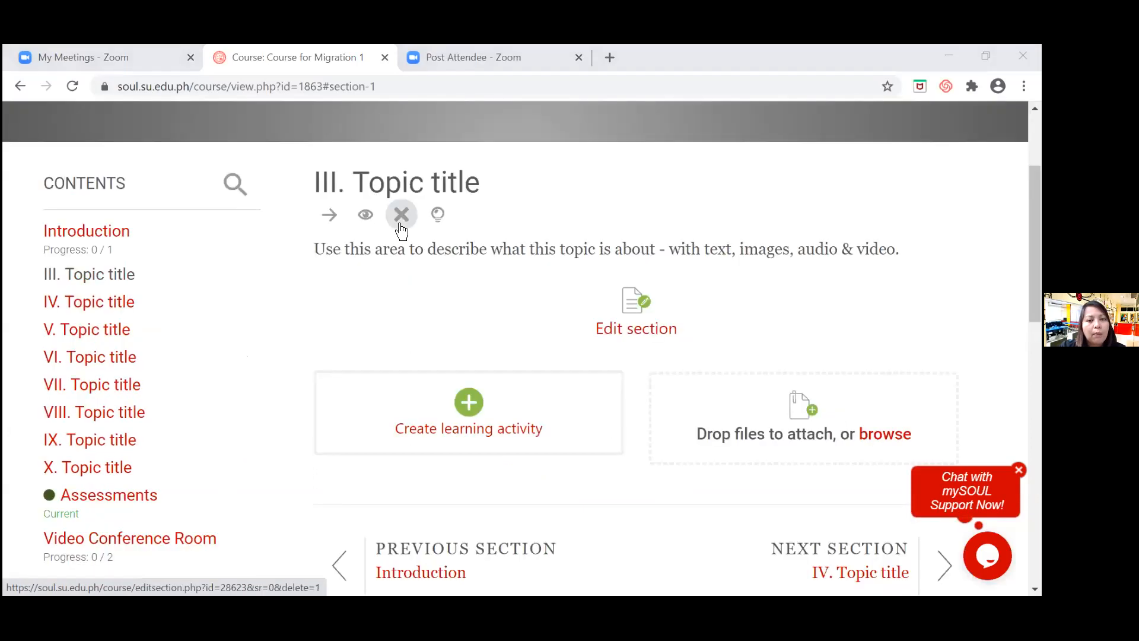
- Delete the III., IV. and V. Topic title sections from the course
left_click(400, 225)
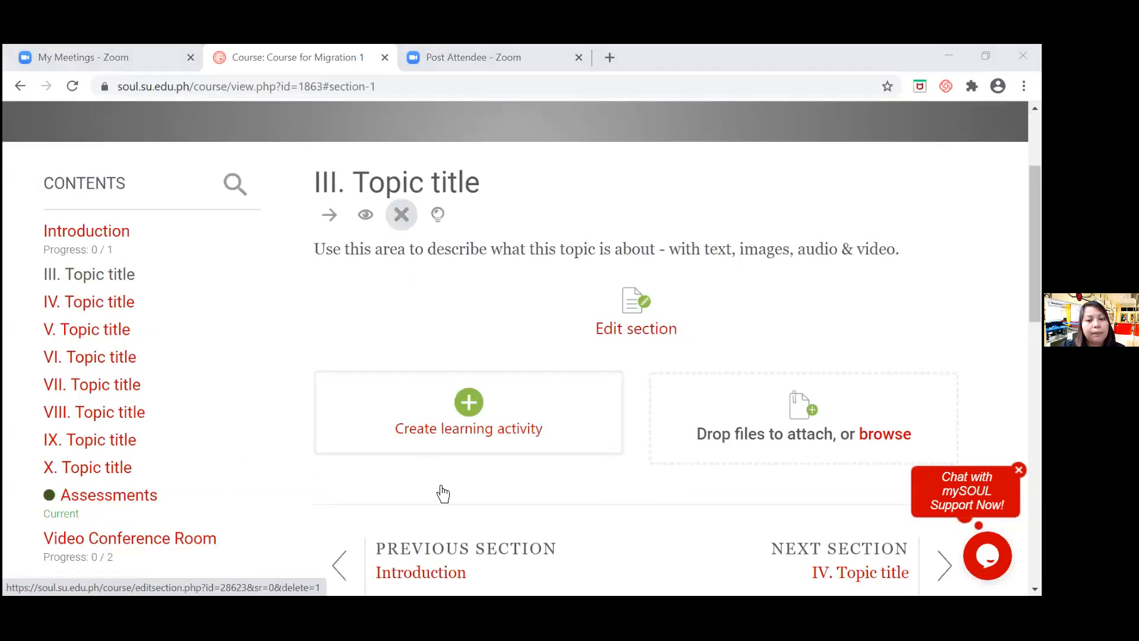
key("Return")
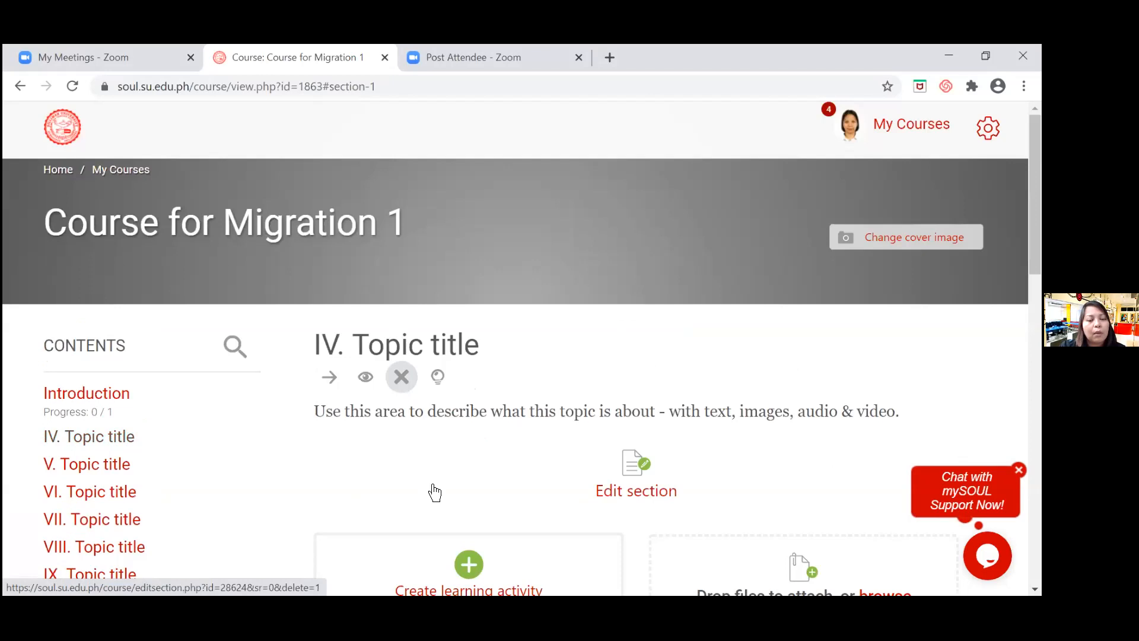
key("Return")
key("Return")
left_click(401, 376)
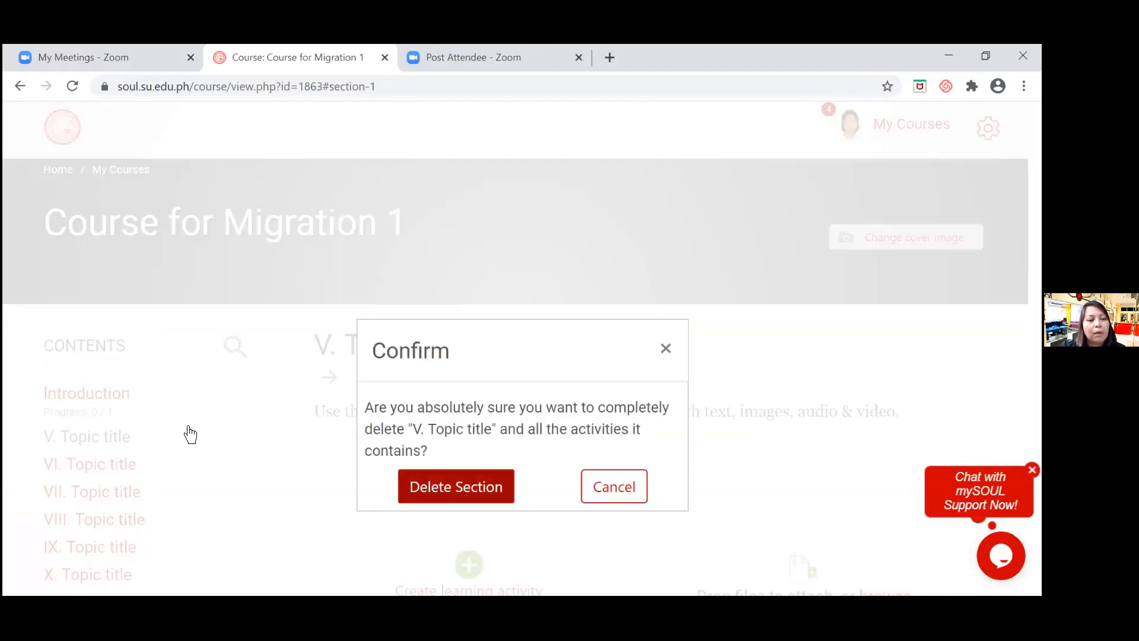
key("Return")
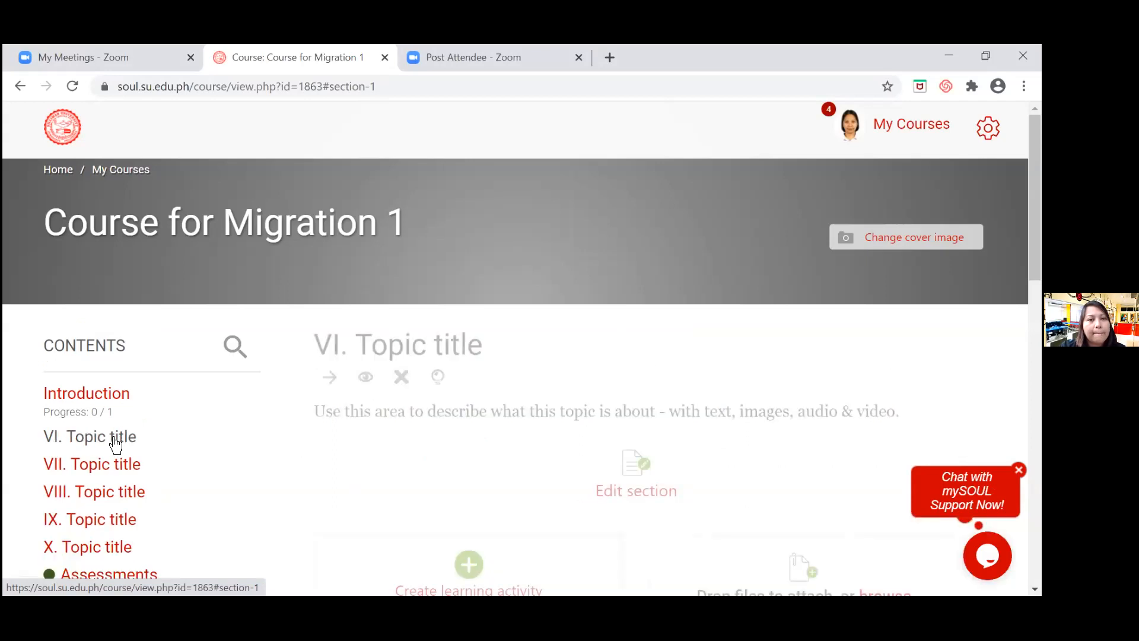
- Delete the VI. and VII. Topic title sections from the course
scroll(264, 441, "down", 2)
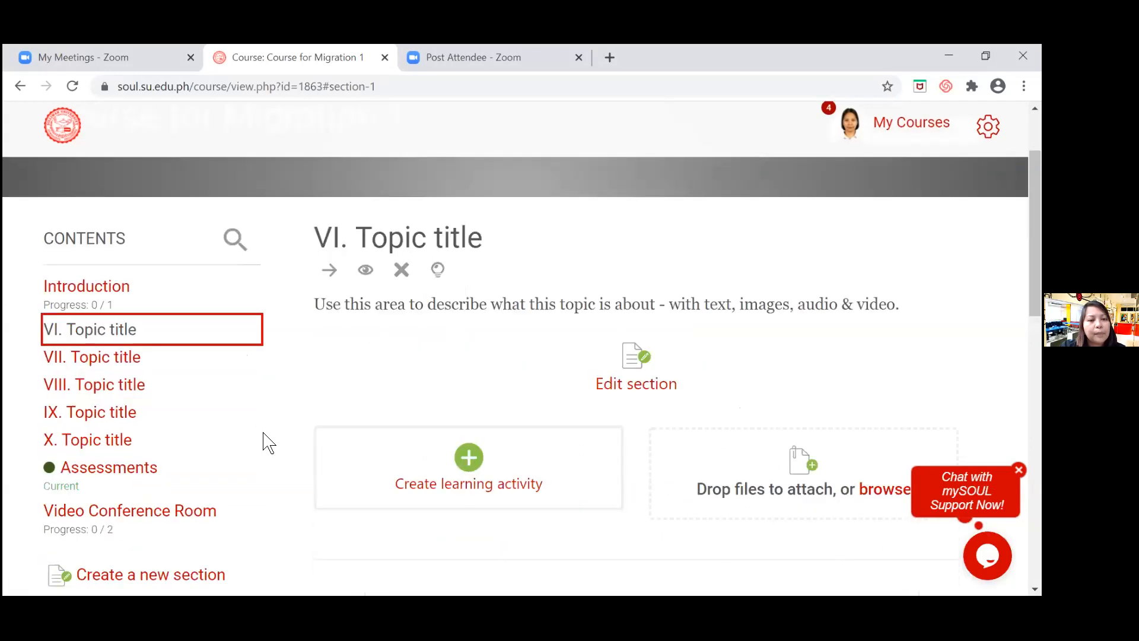
scroll(404, 232, "down", 1)
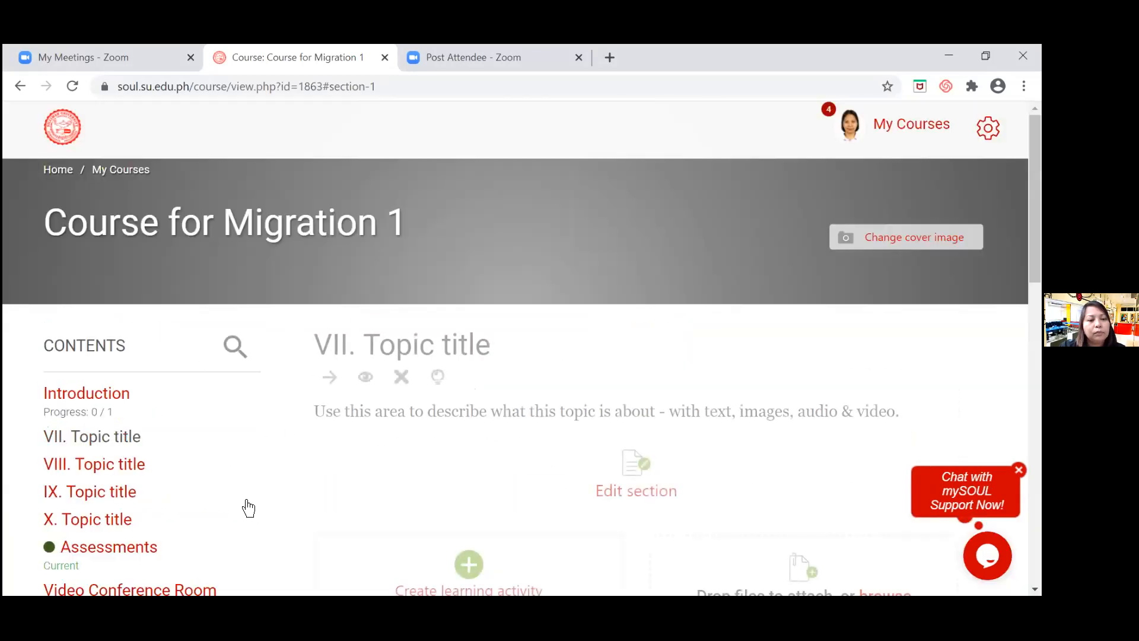
scroll(402, 225, "down", 1)
left_click(402, 231)
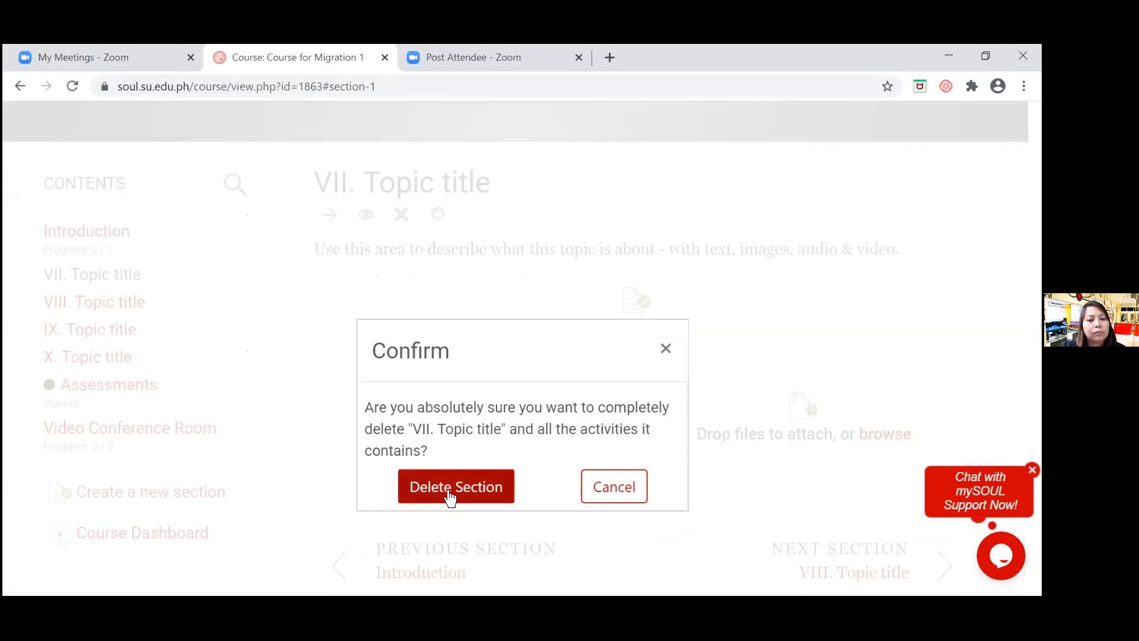
left_click(449, 493)
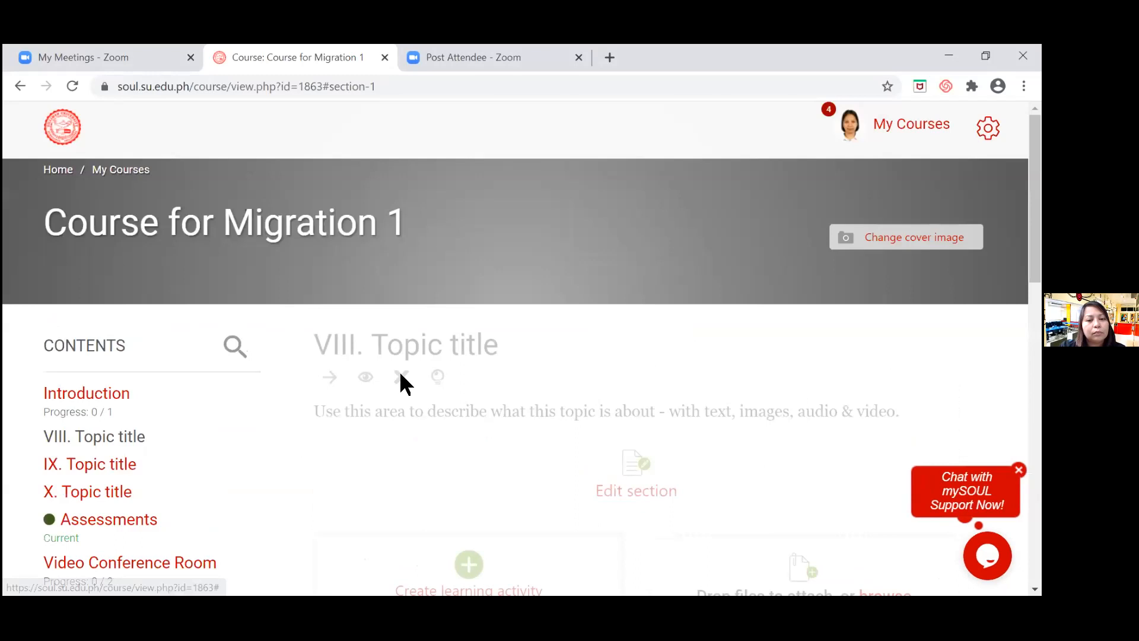
- Delete the VIII., IX. and X. Topic title sections from the course
left_click(402, 377)
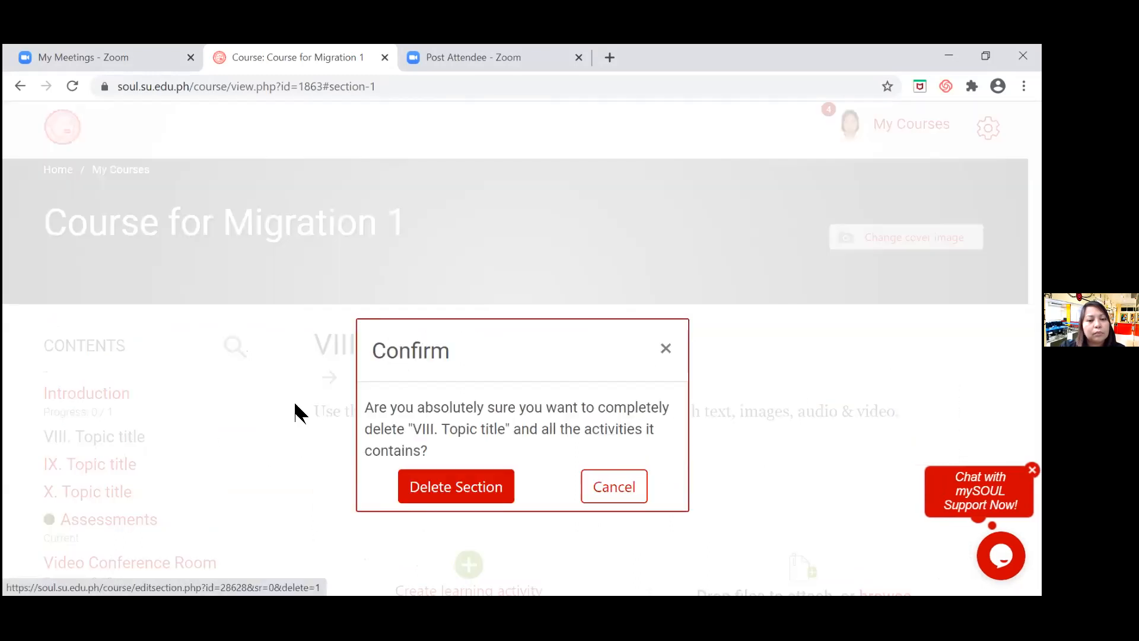
left_click(433, 483)
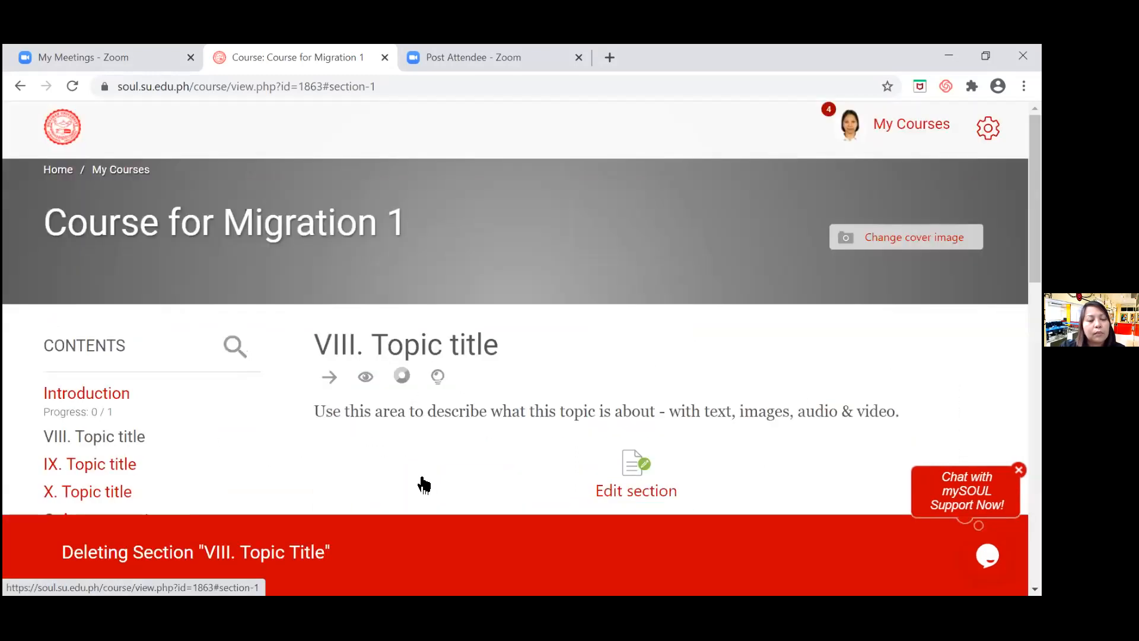
left_click(402, 377)
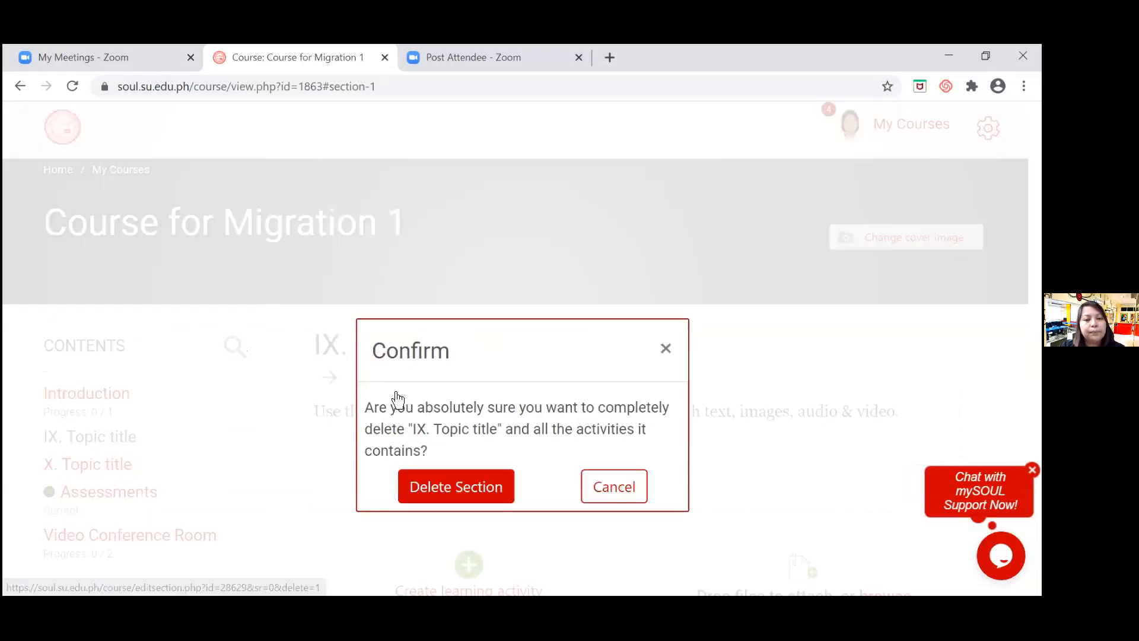
key("Return")
left_click(402, 377)
left_click(421, 489)
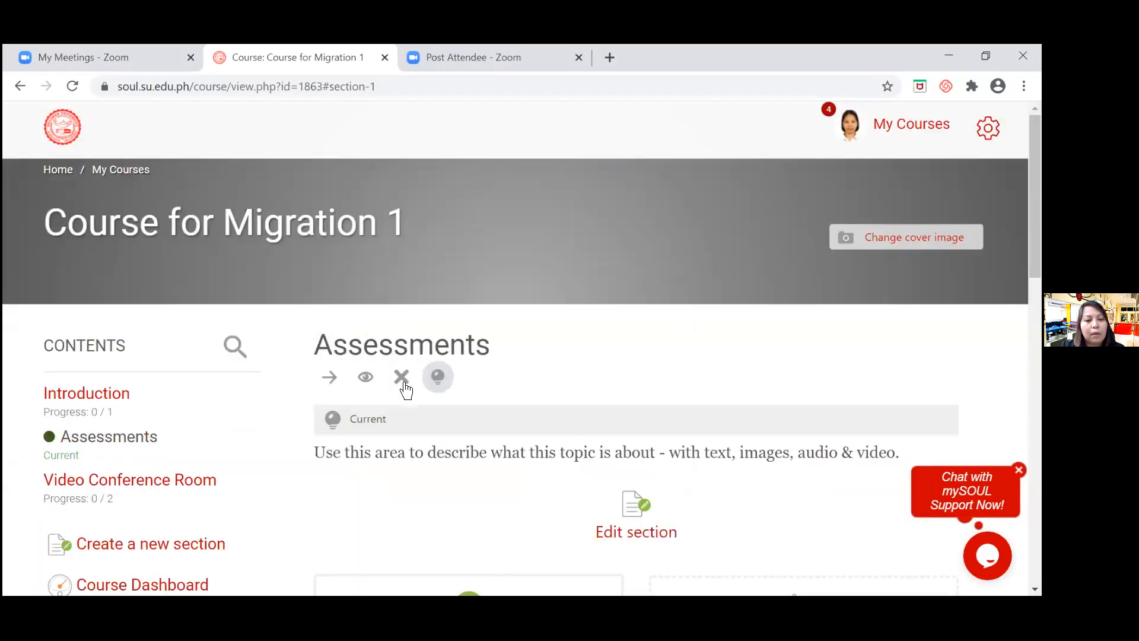
- Delete the Assessments and Video Conference Room sections, leaving only the Introduction in the course
left_click(402, 376)
left_click(419, 483)
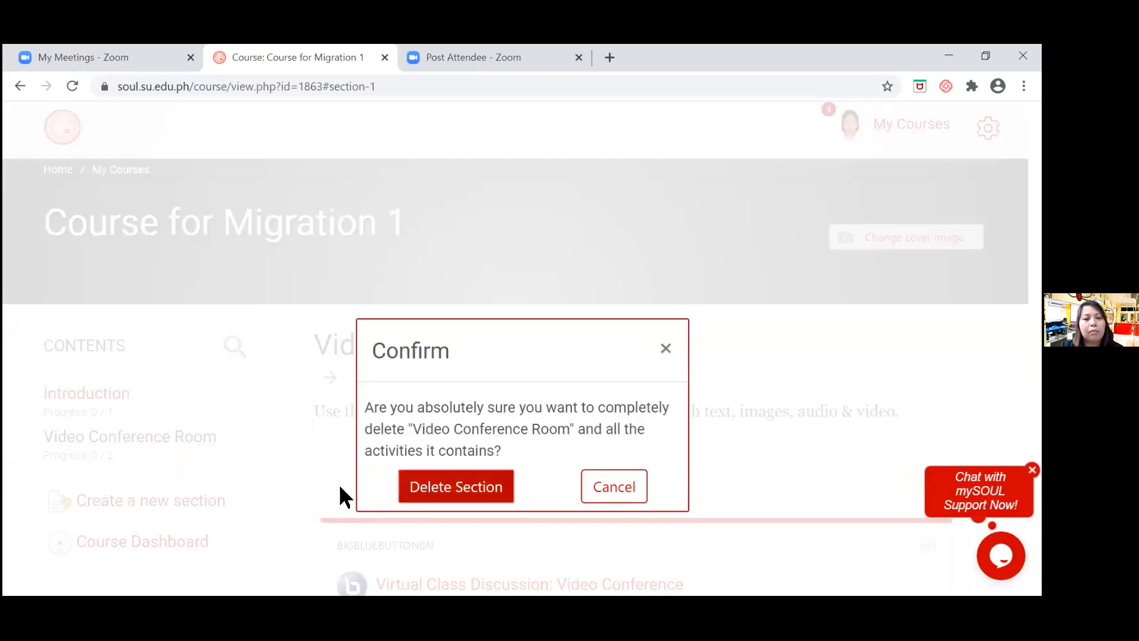
left_click(463, 470)
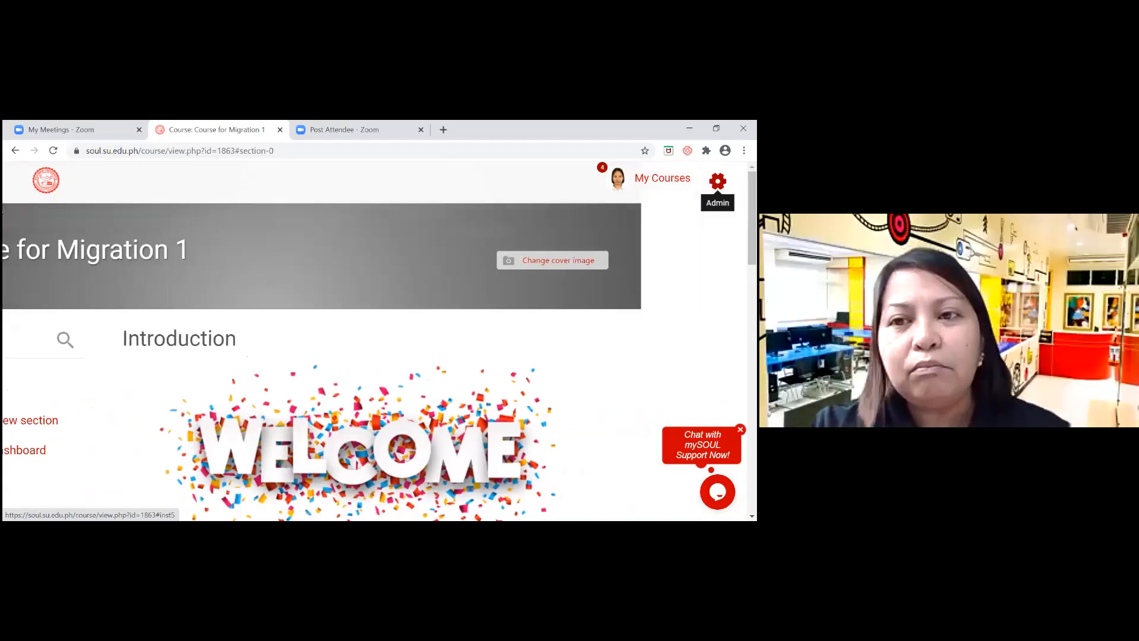
- Open the Import function in the administration of Course for Migration 1
left_click(718, 181)
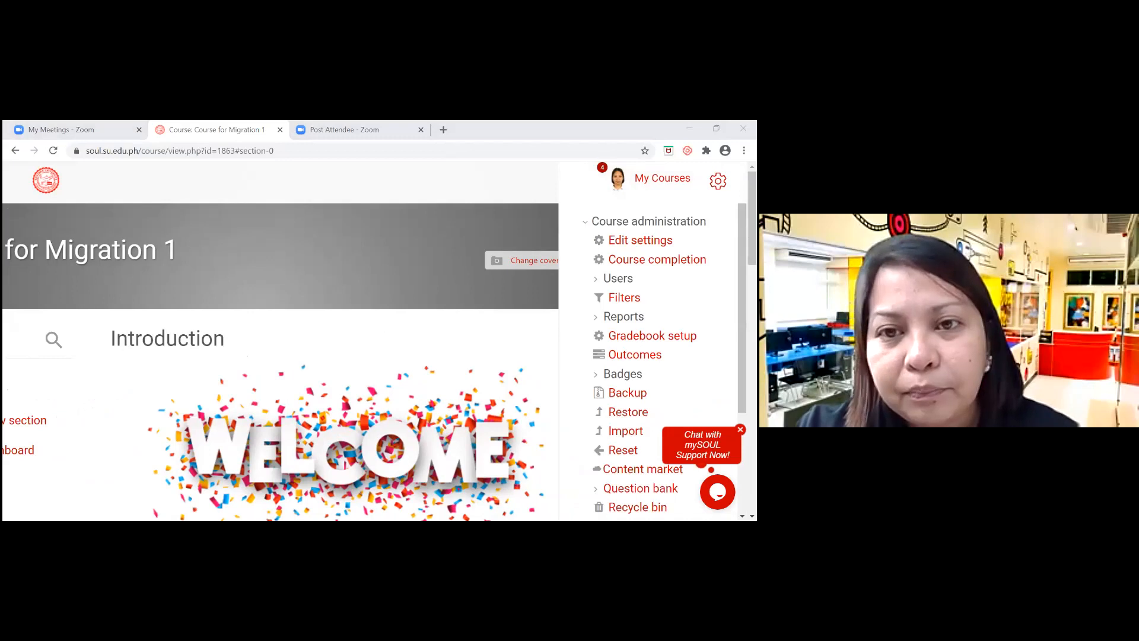
scroll(626, 372, "down", 2)
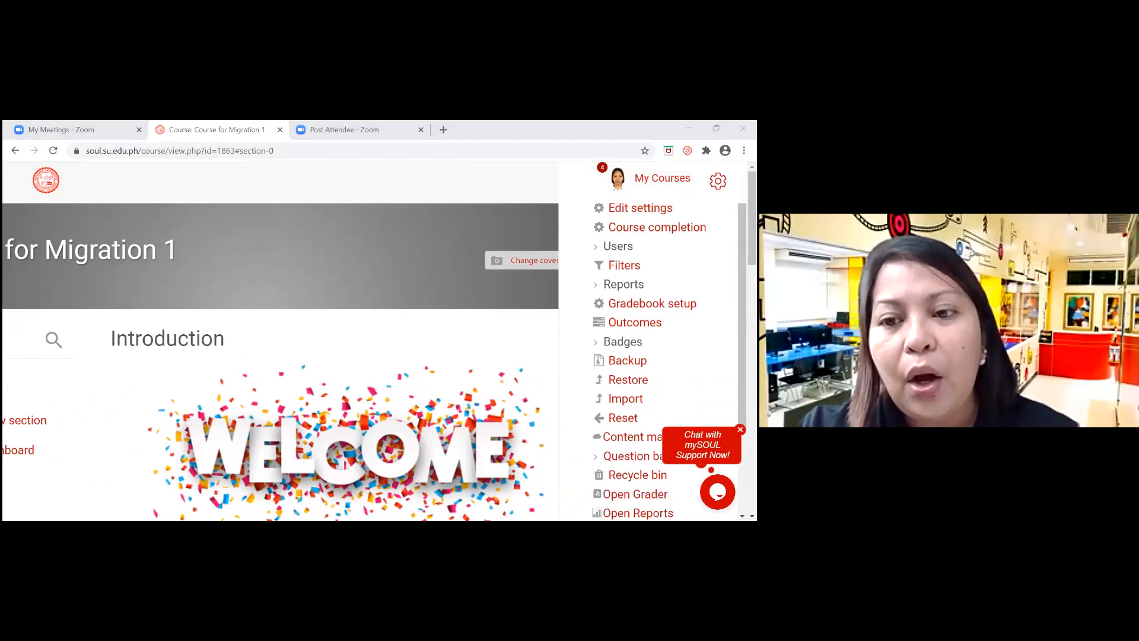
left_click(625, 372)
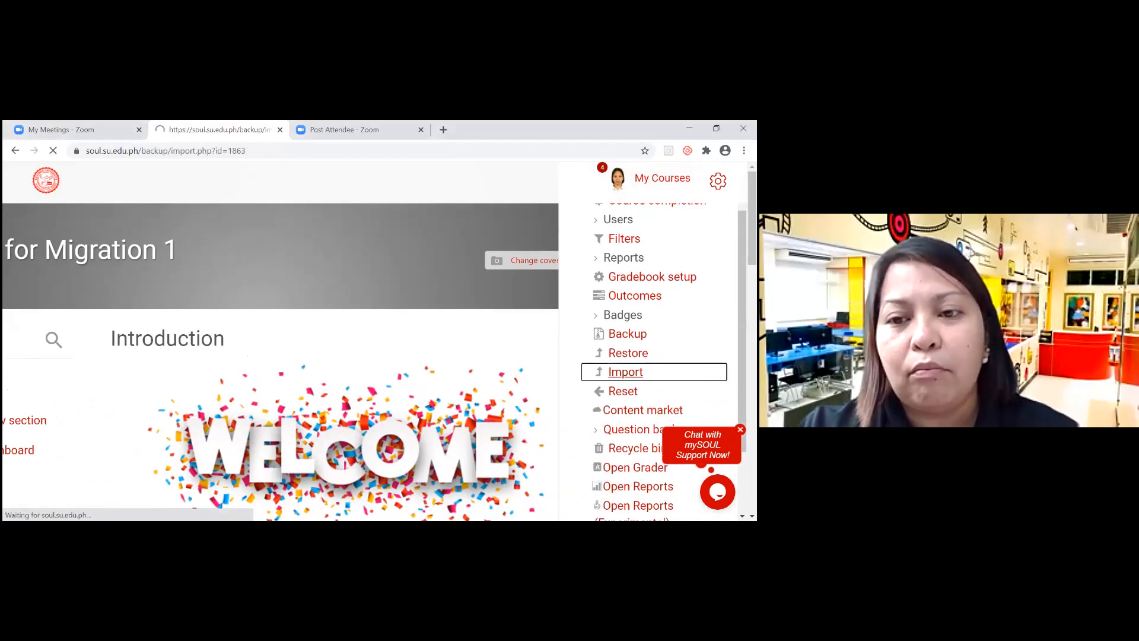
- Search the courses available to import data from for "Empowerment technologie"
scroll(375, 362, "down", 1)
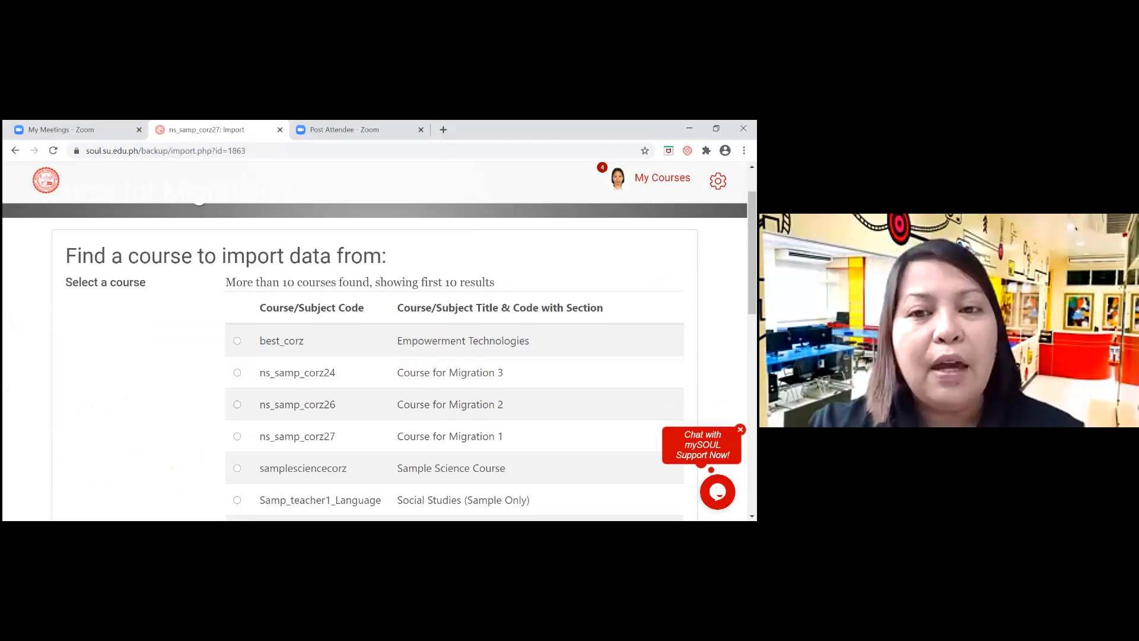
scroll(380, 356, "down", 3)
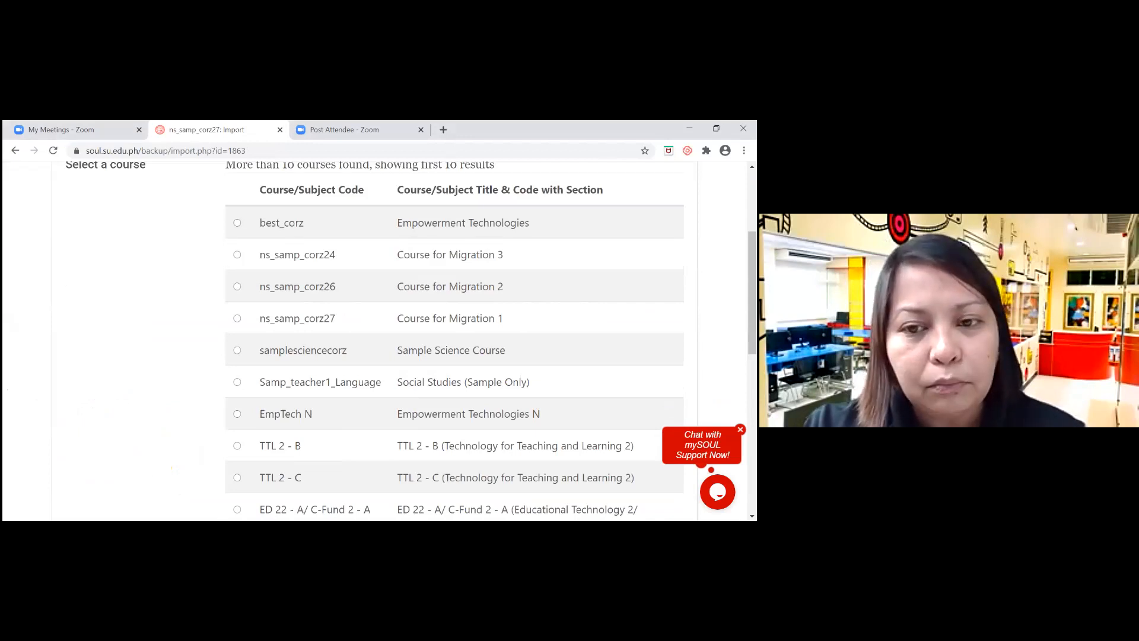
scroll(454, 341, "down", 3)
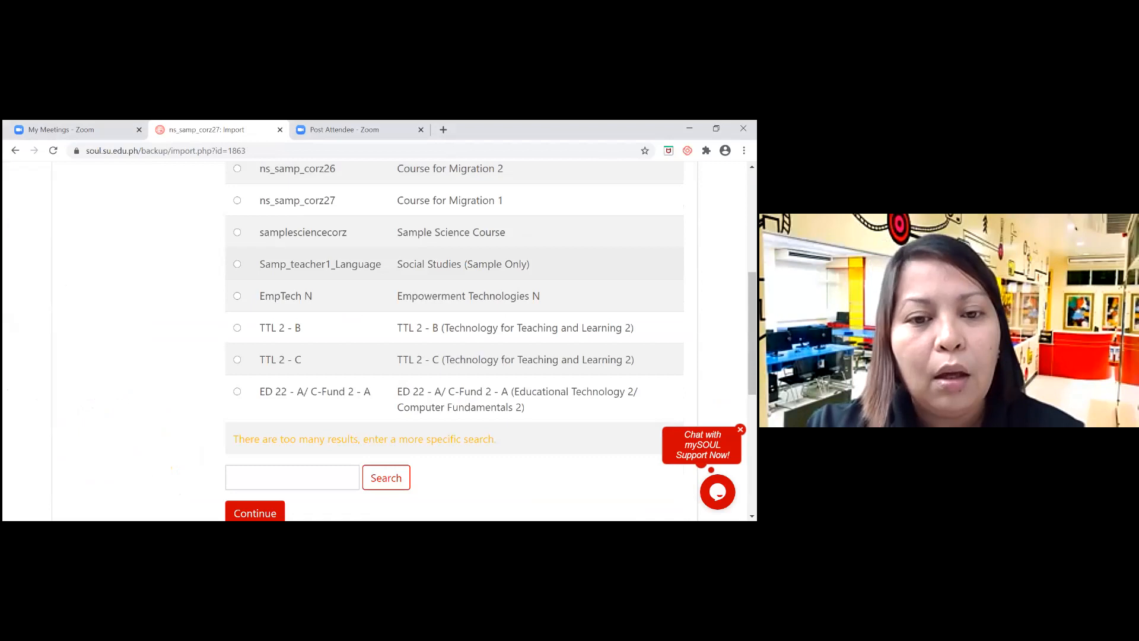
left_click(293, 480)
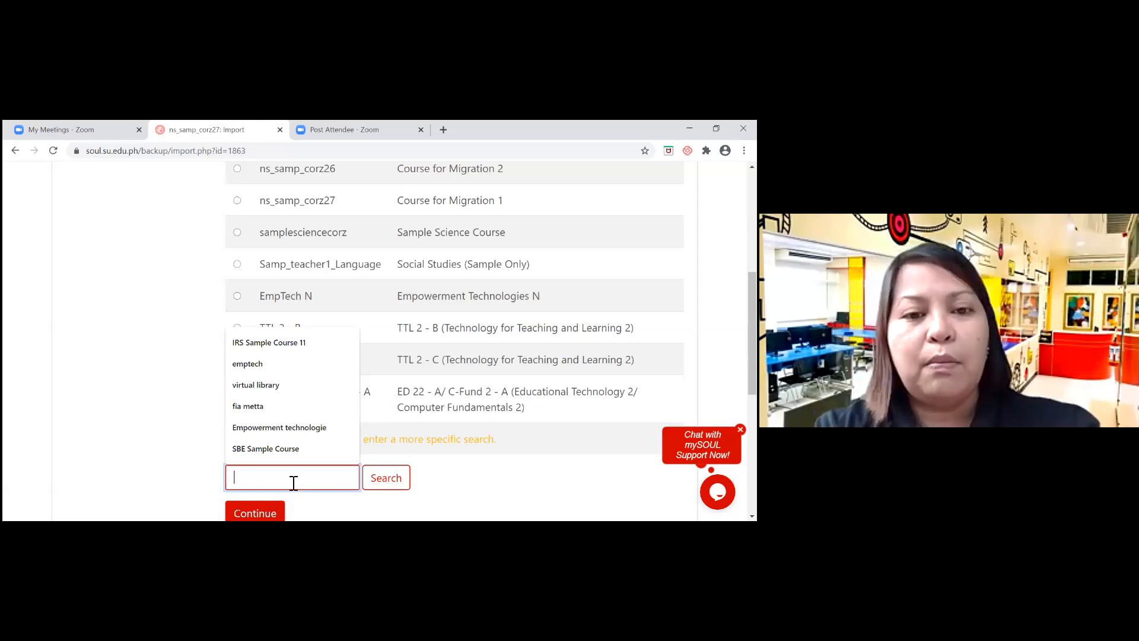
left_click(299, 428)
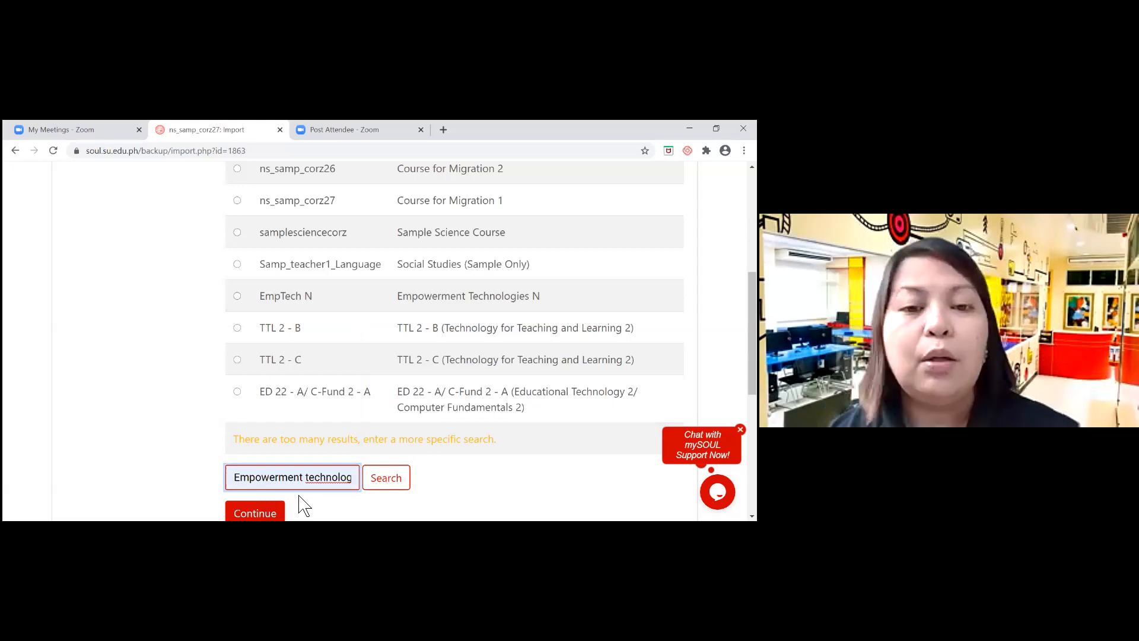
left_click(390, 496)
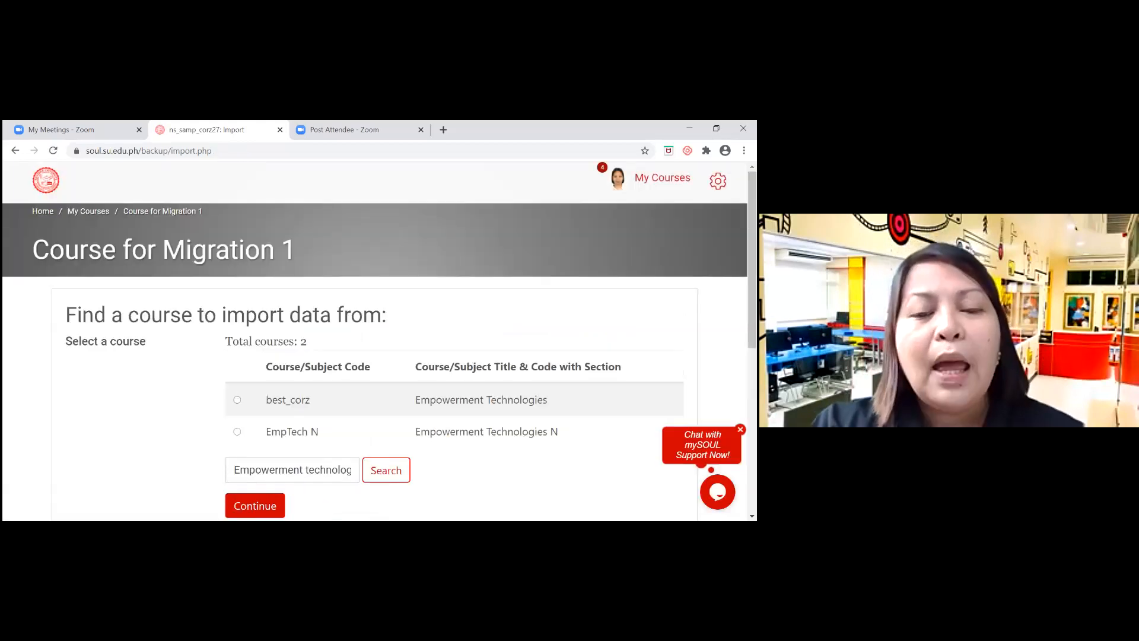
- Choose the Empowerment Technologies course with code best_corz as the import source and continue to the initial settings
scroll(374, 355, "down", 1)
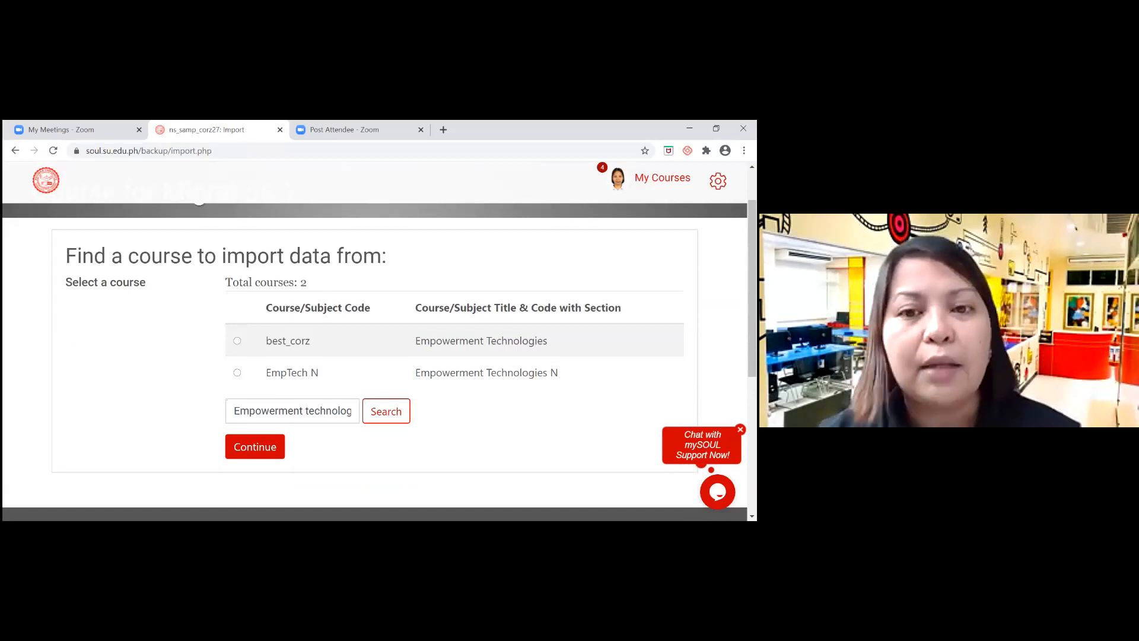
left_click(237, 342)
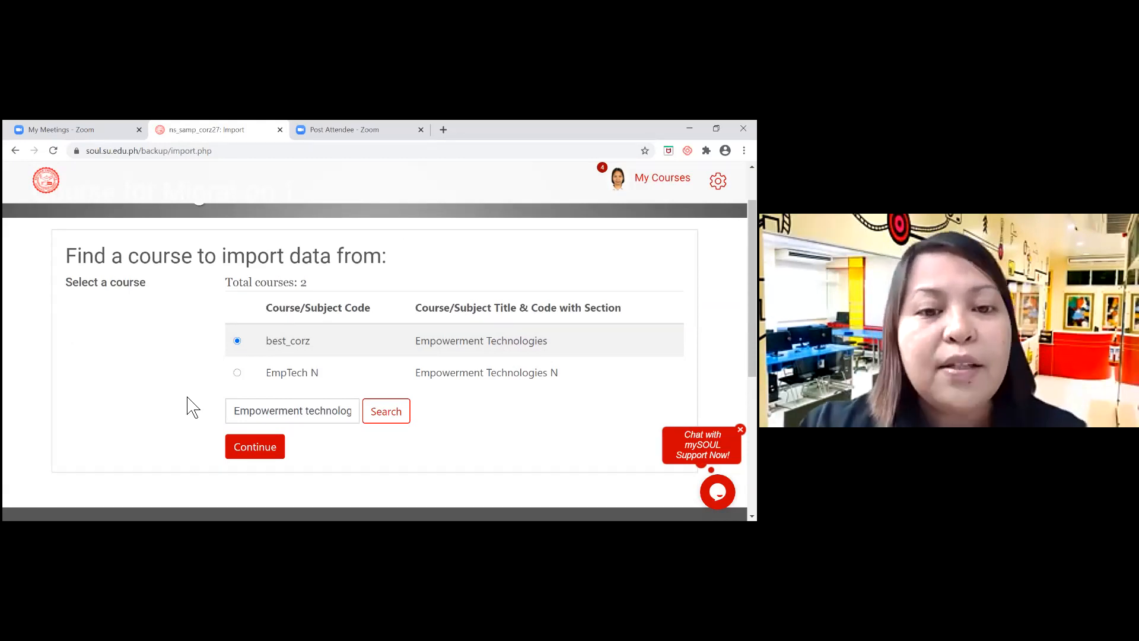
left_click(255, 456)
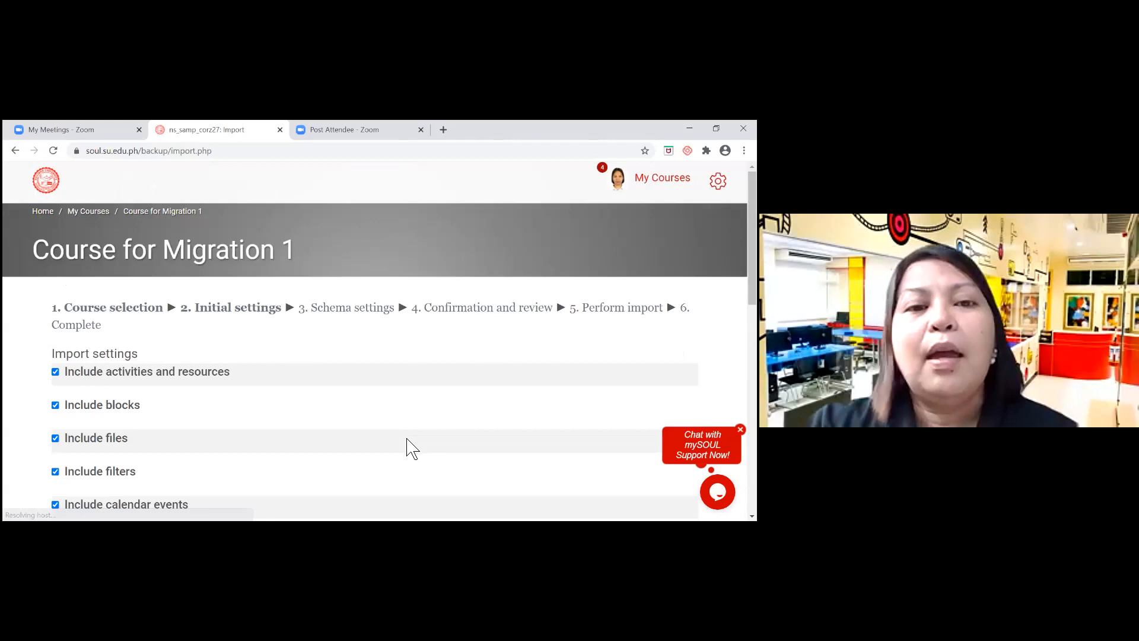
- Include the PLD data in the import alongside the preselected import settings and proceed to the schema settings
scroll(413, 445, "down", 1)
scroll(412, 445, "down", 2)
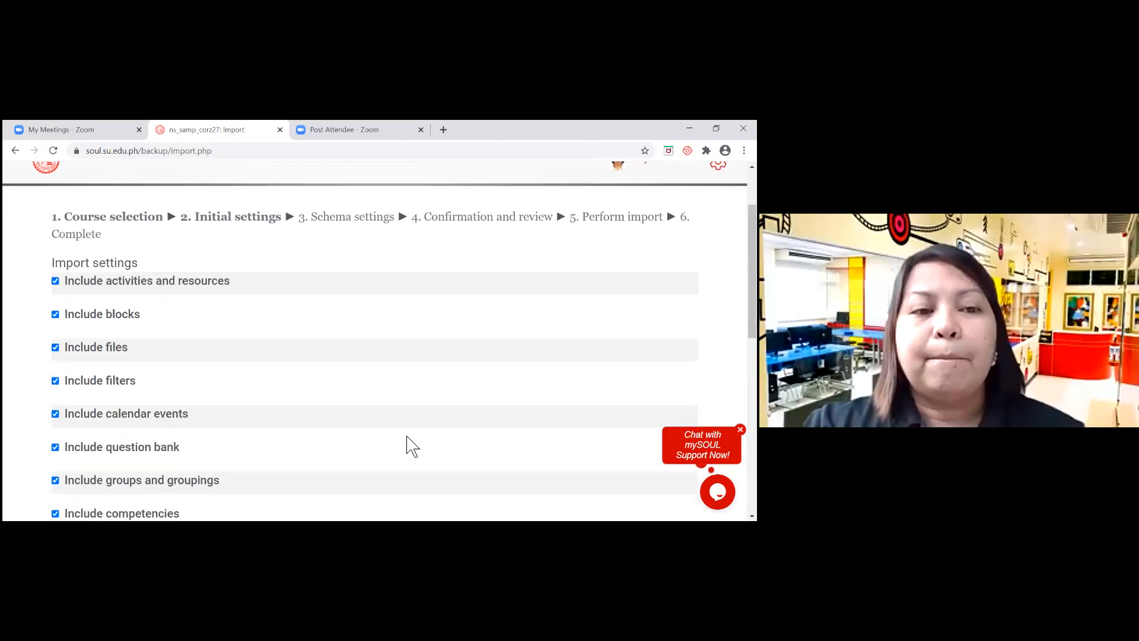
scroll(412, 446, "down", 2)
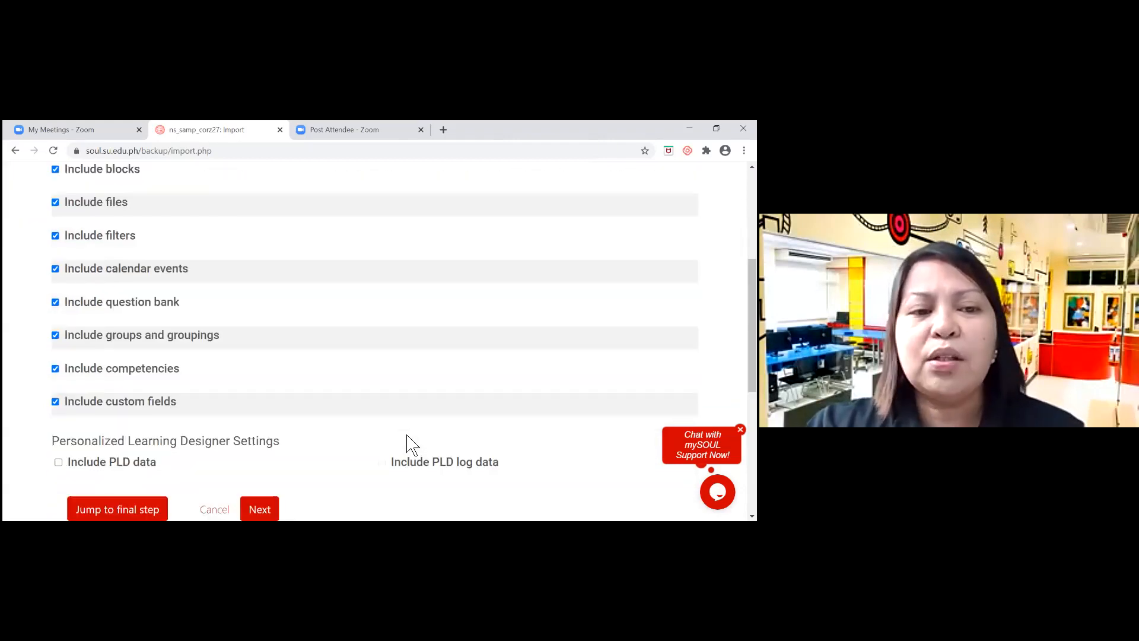
scroll(407, 443, "down", 1)
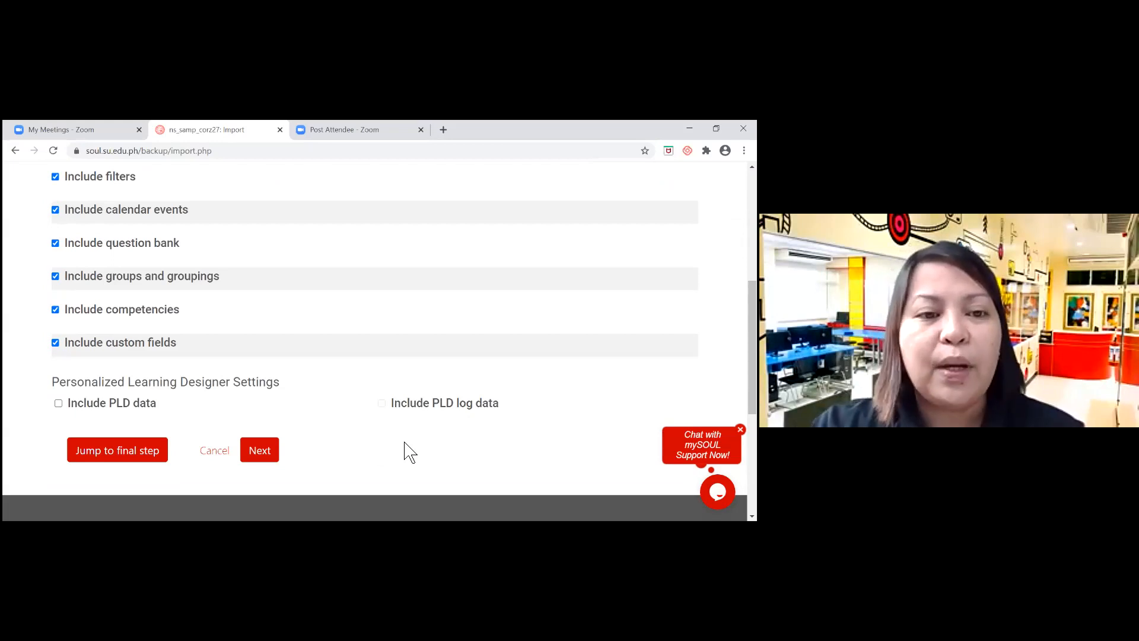
left_click(59, 404)
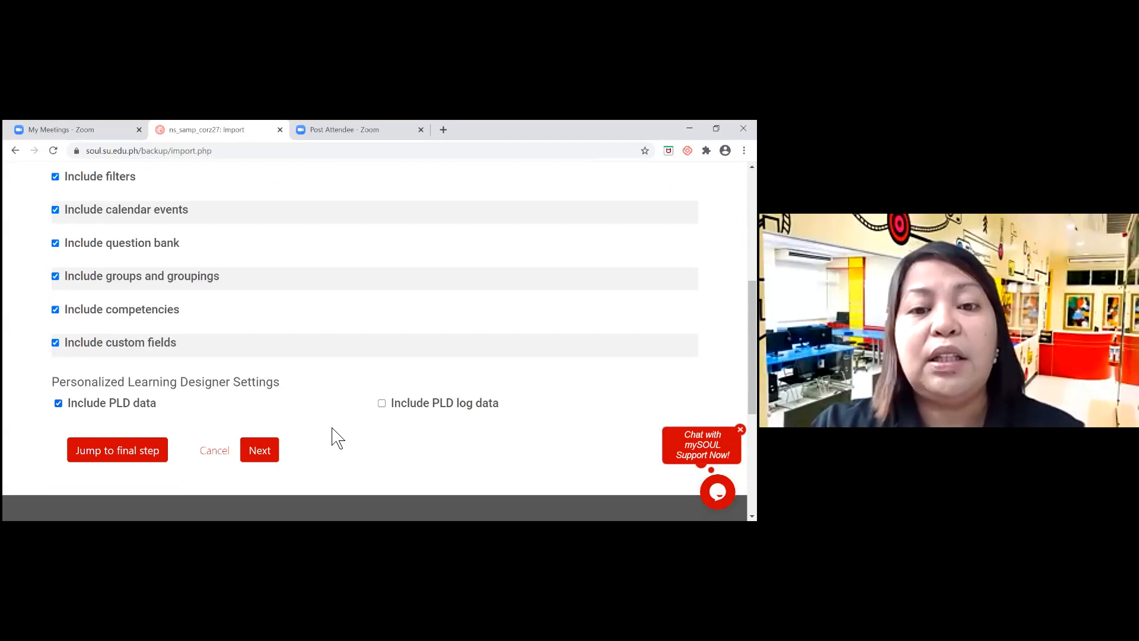
left_click(270, 461)
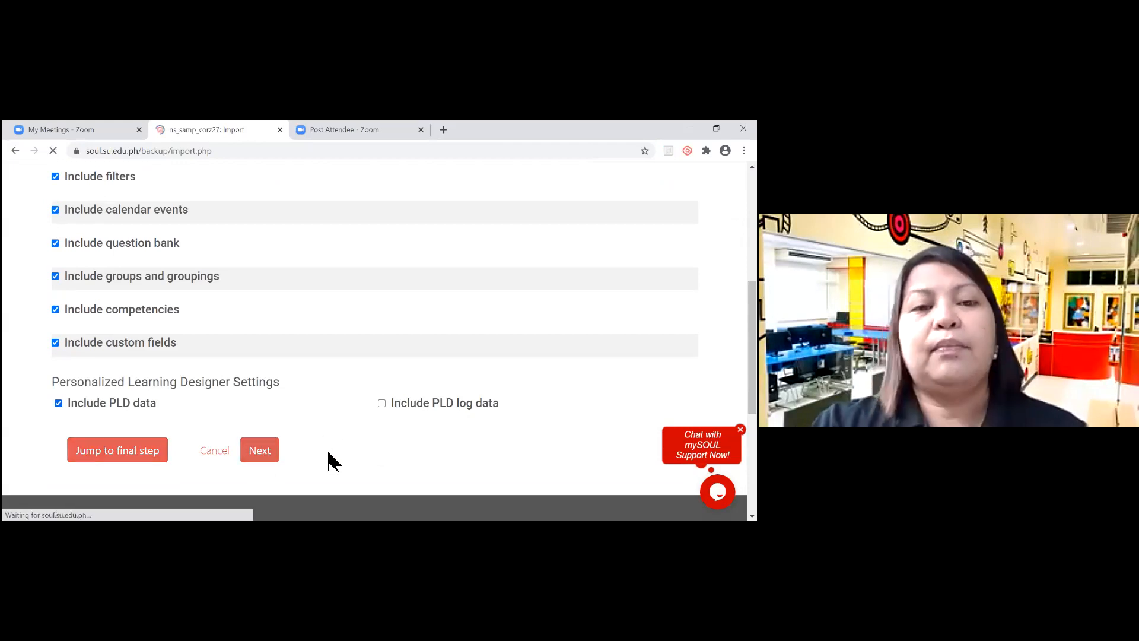
- Go through the schema's sections and activities, keep them all included, and proceed to confirmation and review
scroll(379, 341, "down", 2)
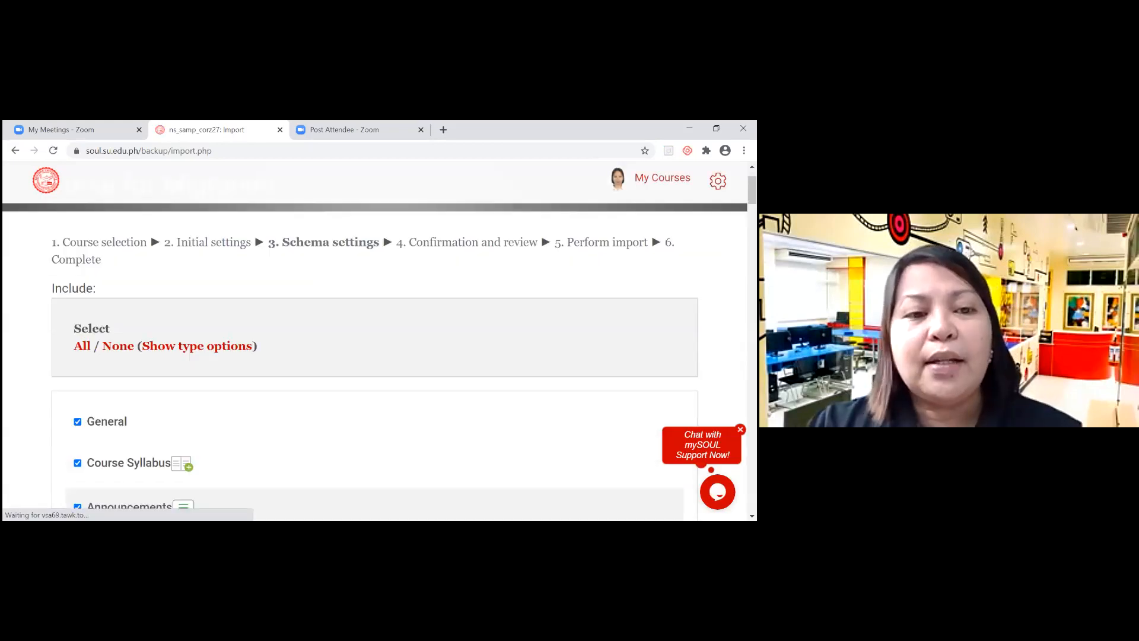
scroll(380, 344, "down", 1)
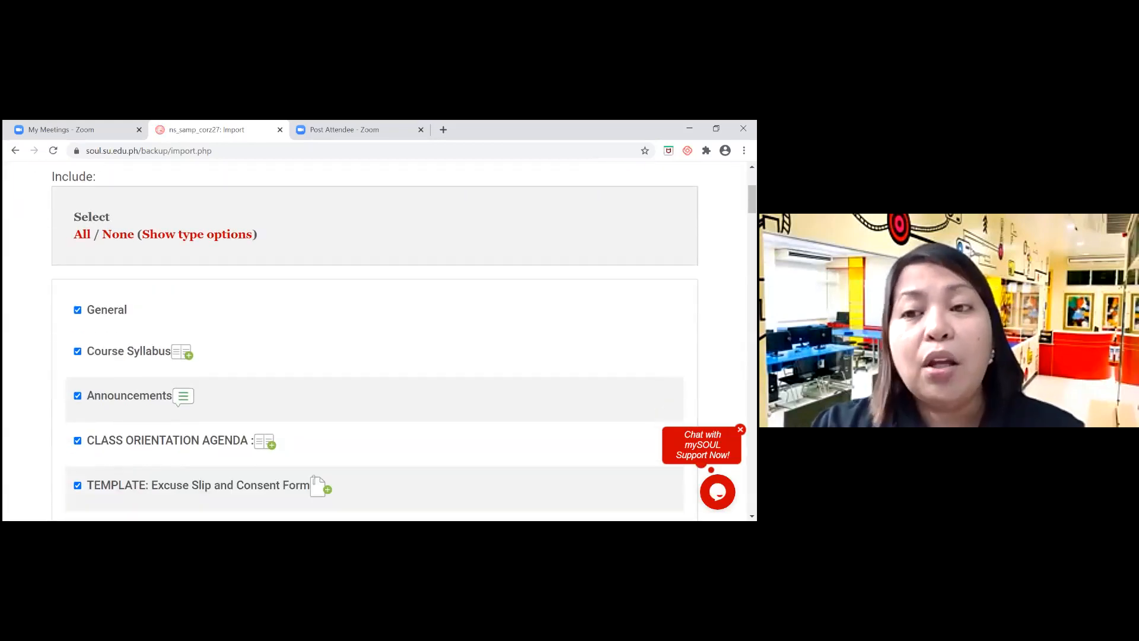
scroll(380, 341, "down", 2)
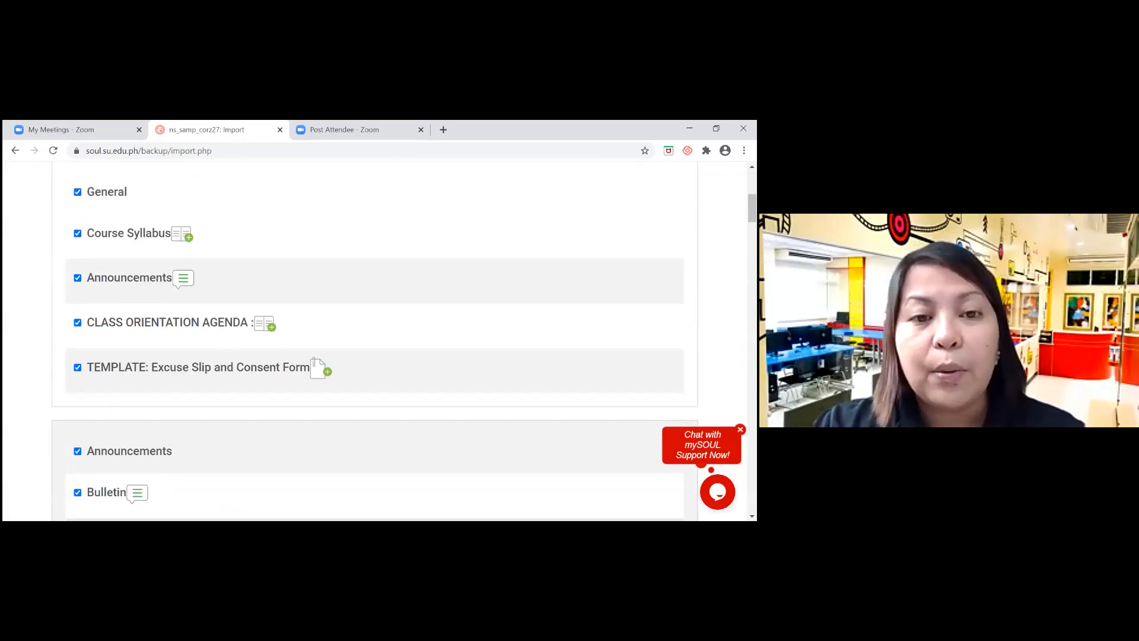
scroll(379, 341, "down", 6)
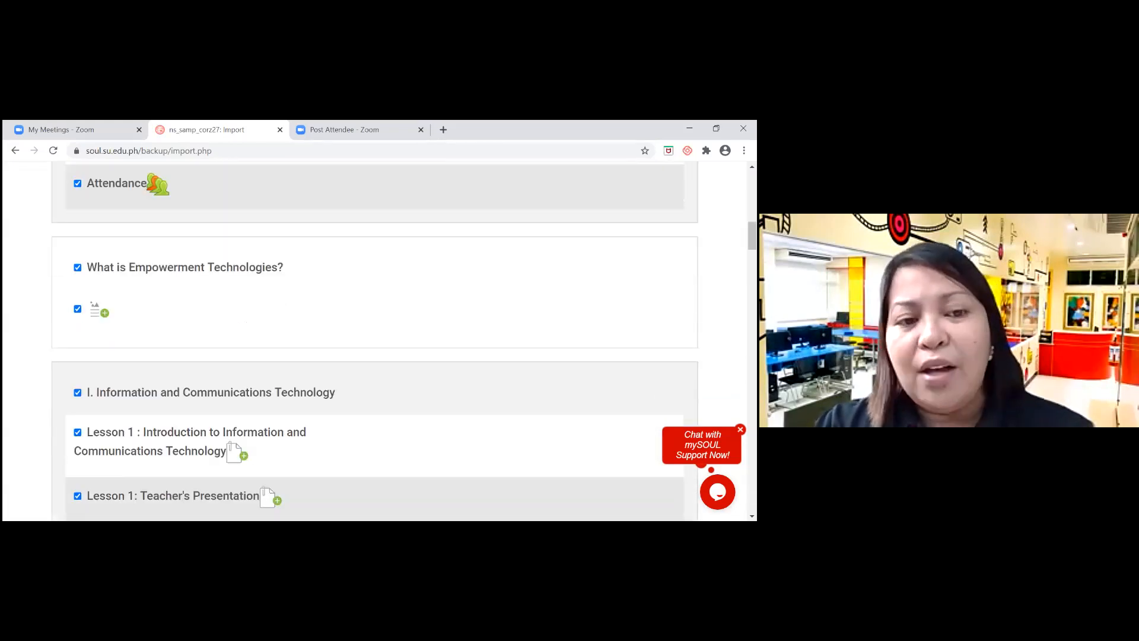
scroll(379, 341, "down", 6)
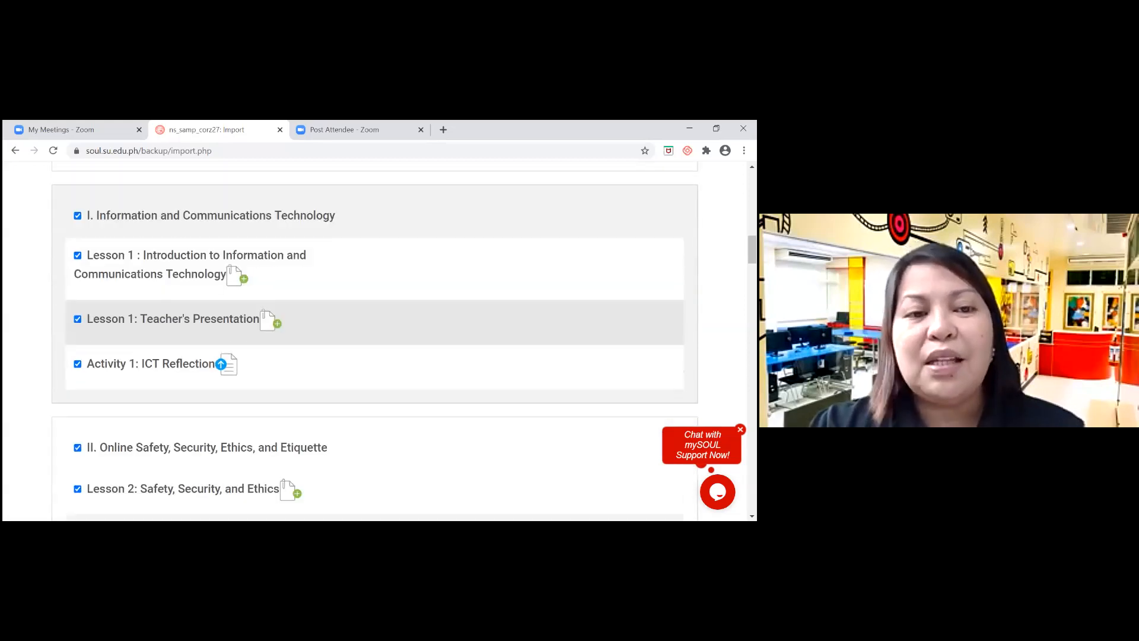
scroll(380, 341, "down", 1)
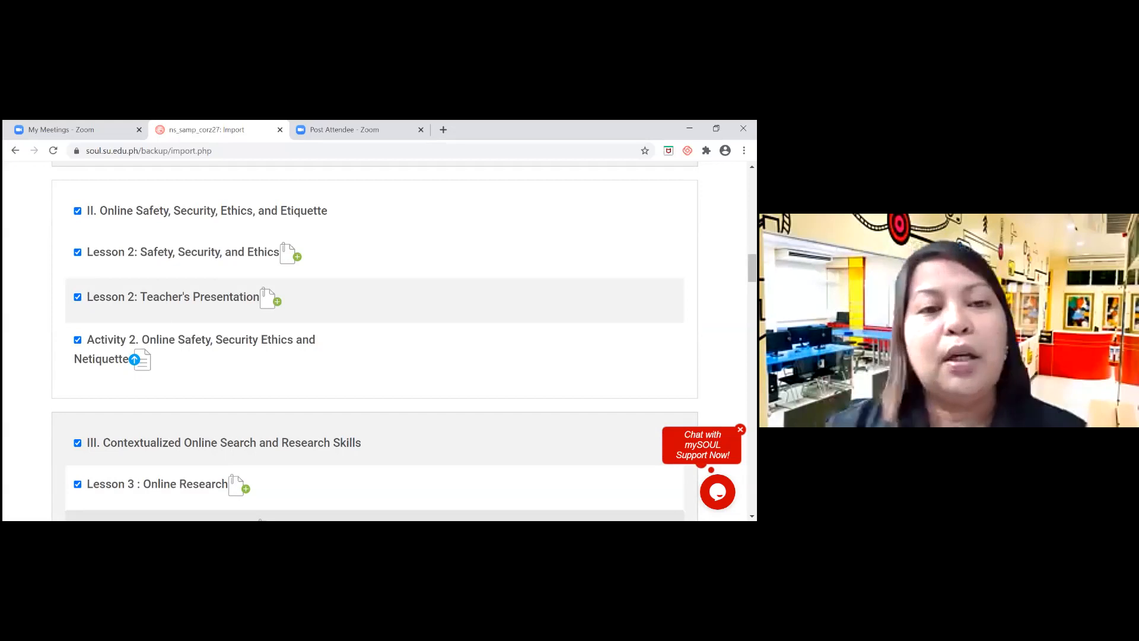
scroll(380, 341, "down", 2)
scroll(380, 341, "down", 5)
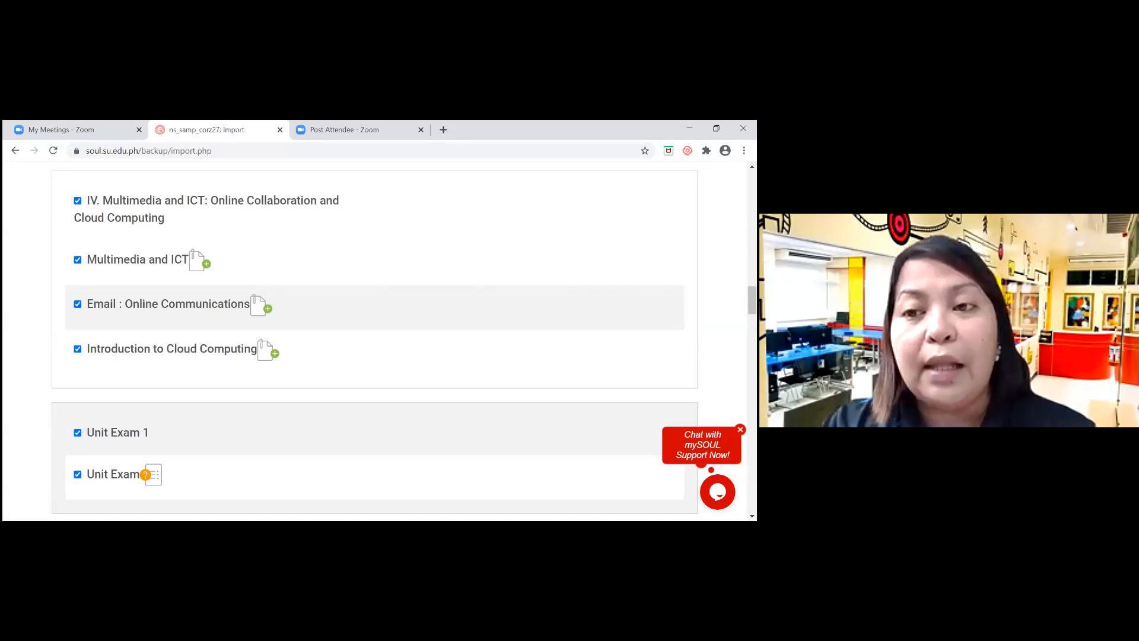
scroll(375, 341, "down", 10)
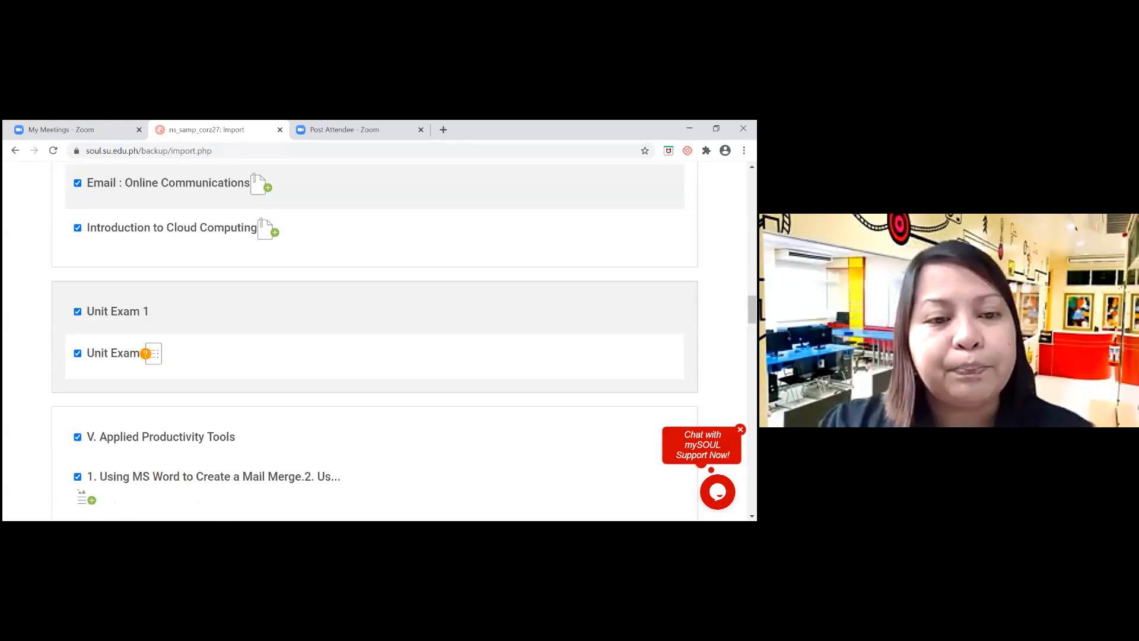
scroll(376, 342, "down", 15)
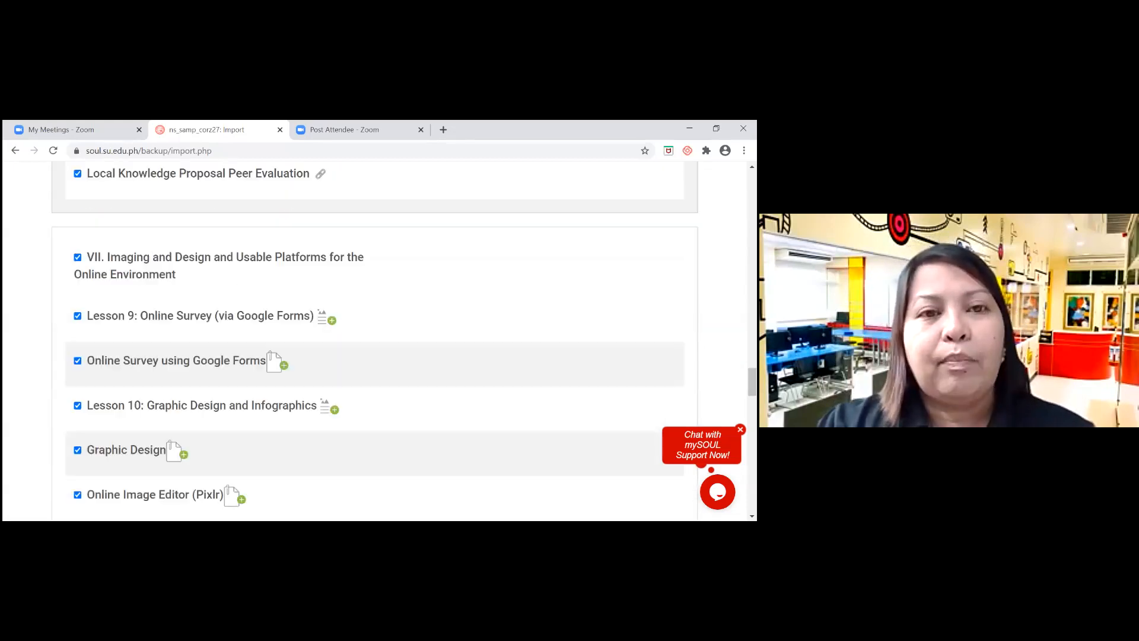
scroll(295, 432, "down", 4)
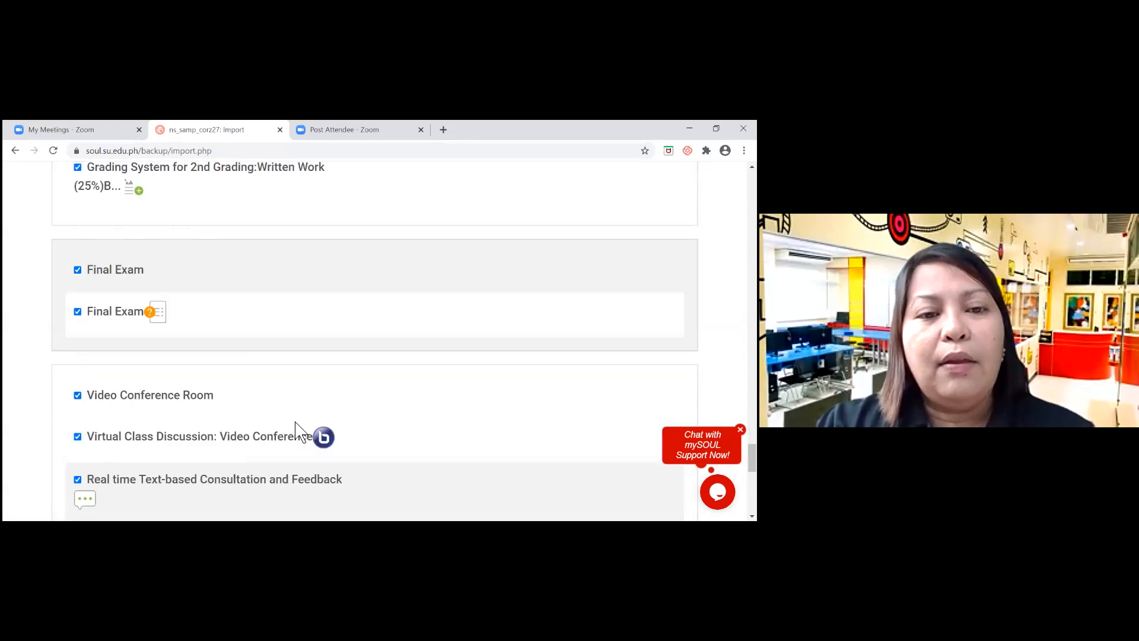
scroll(295, 432, "down", 6)
left_click(217, 416)
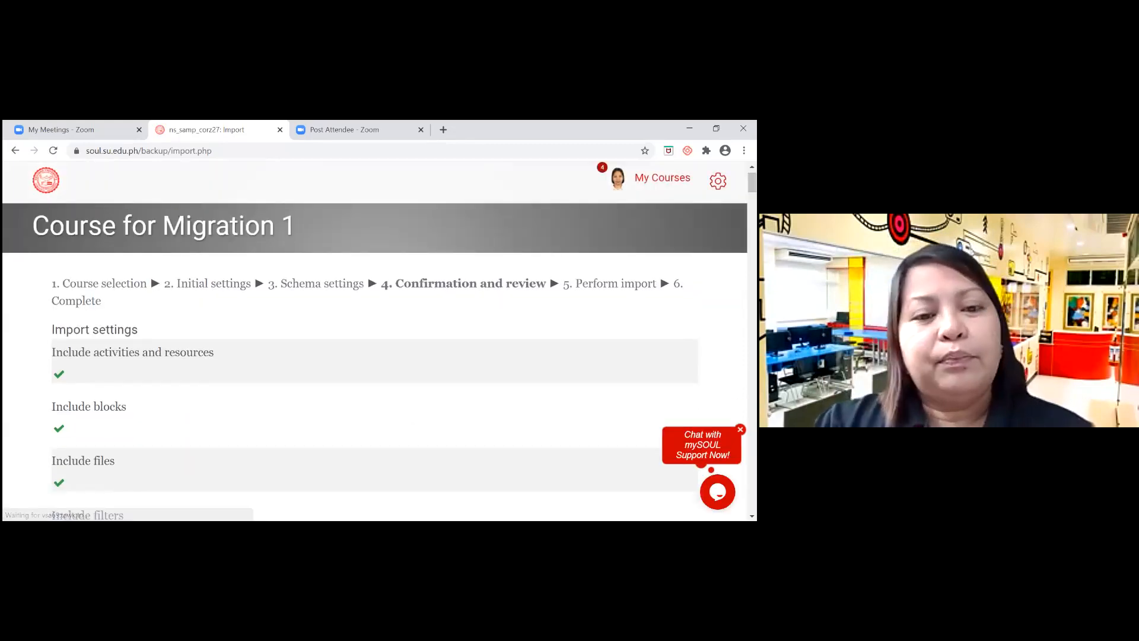
- Review the import summary, perform the import, and return to Course for Migration 1 once it completes
scroll(373, 341, "down", 10)
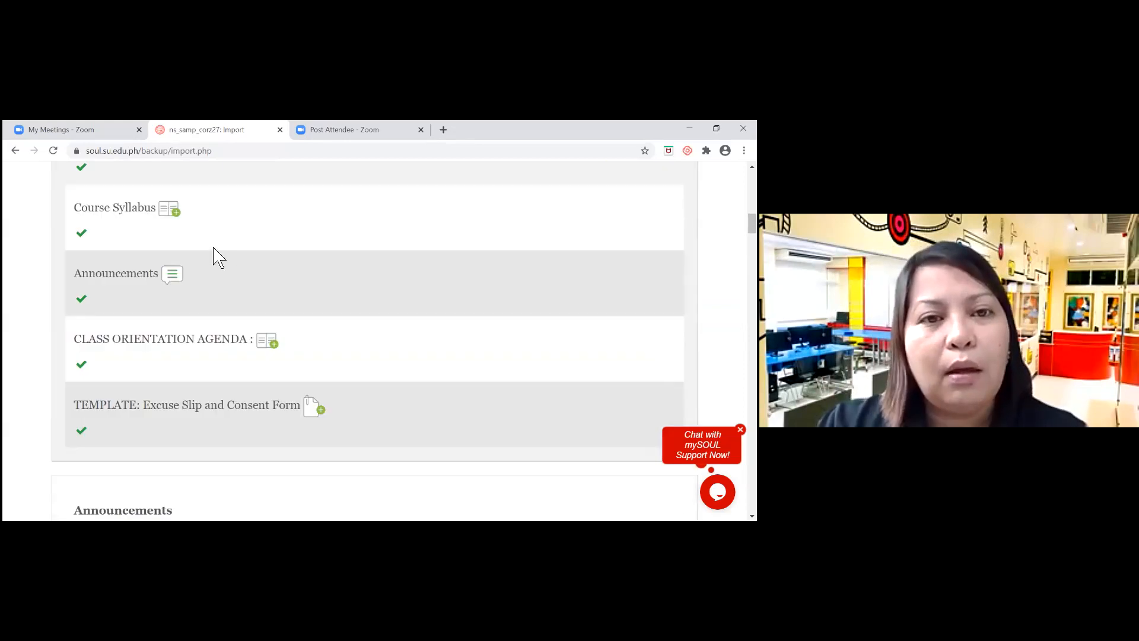
scroll(216, 254, "down", 5)
scroll(480, 433, "down", 15)
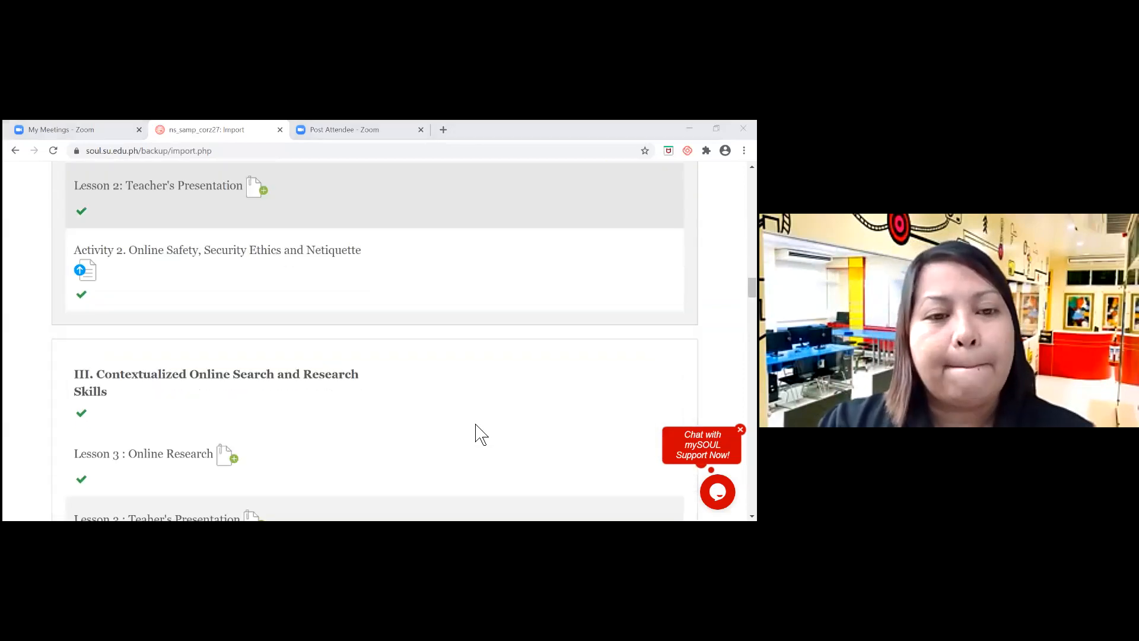
scroll(481, 436, "down", 15)
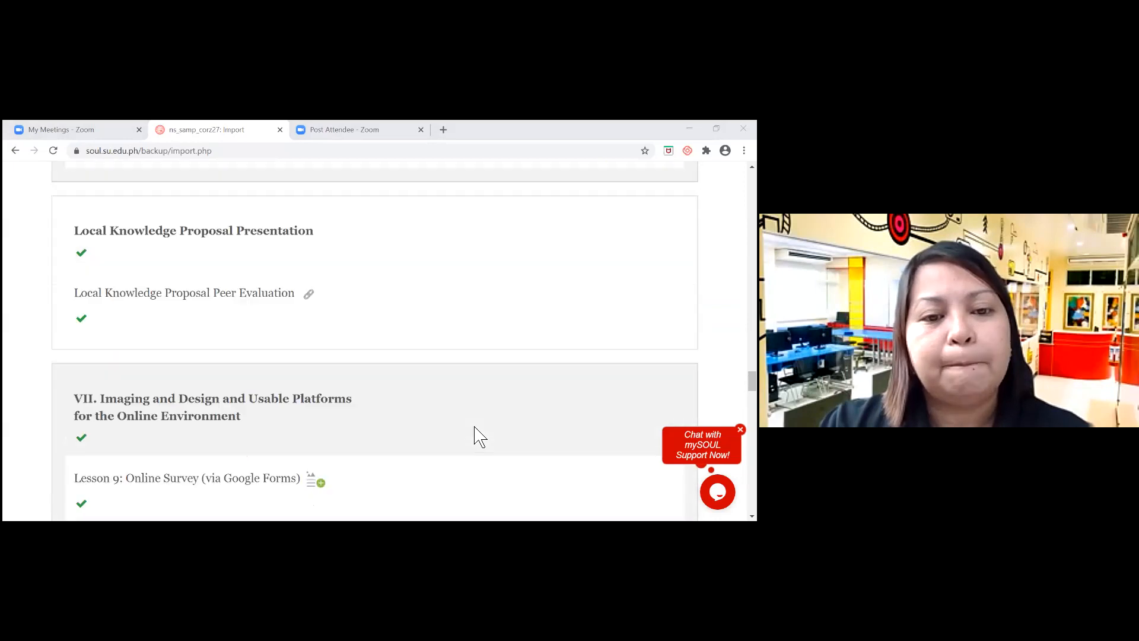
scroll(478, 436, "down", 20)
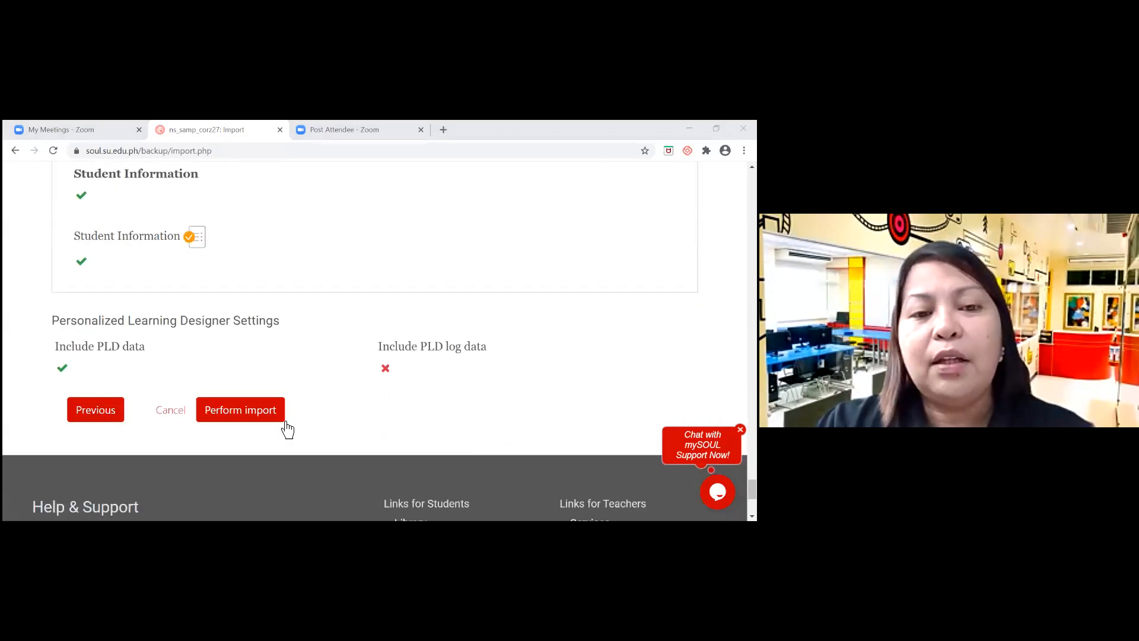
left_click(238, 422)
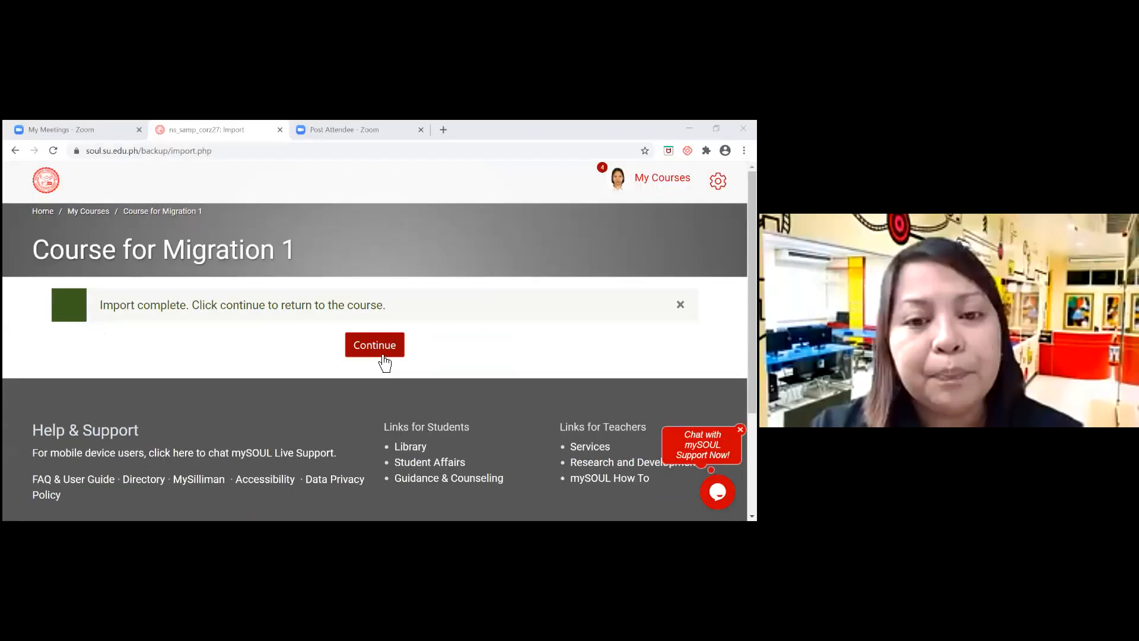
left_click(383, 354)
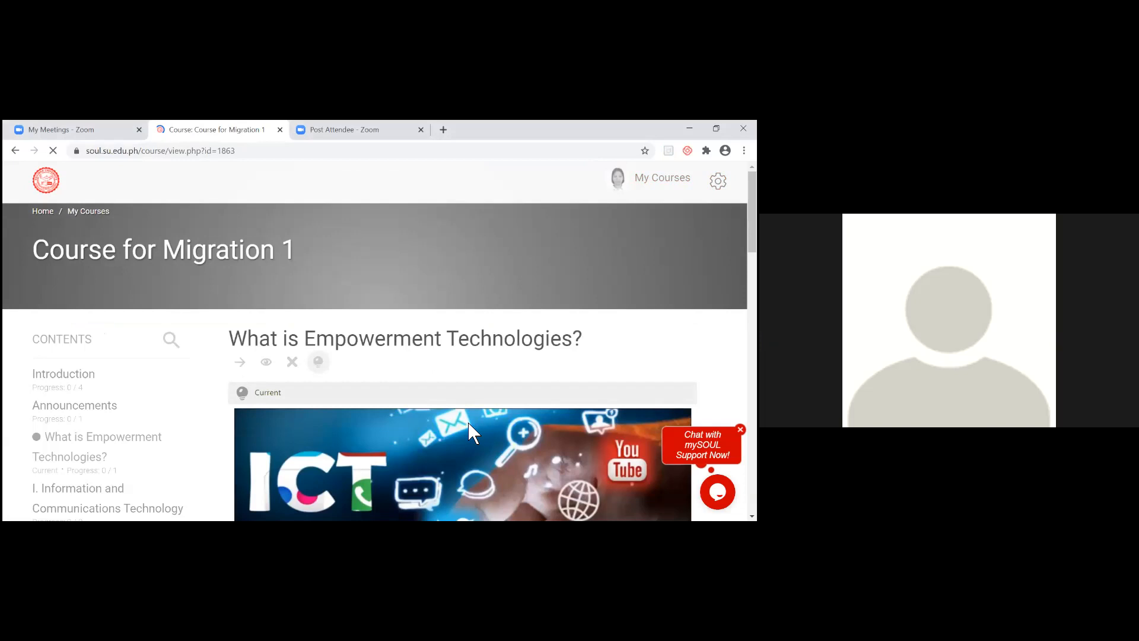
- Examine the imported sections in the course contents and the What is Empowerment Technologies? page
scroll(471, 419, "down", 2)
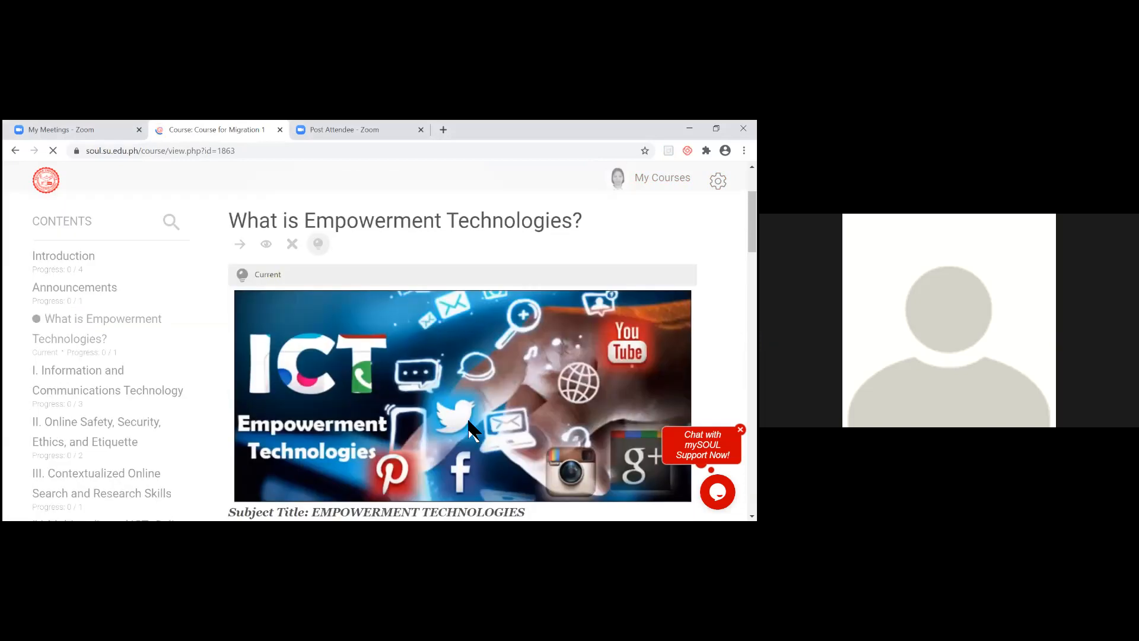
scroll(471, 425, "up", 2)
scroll(472, 428, "down", 2)
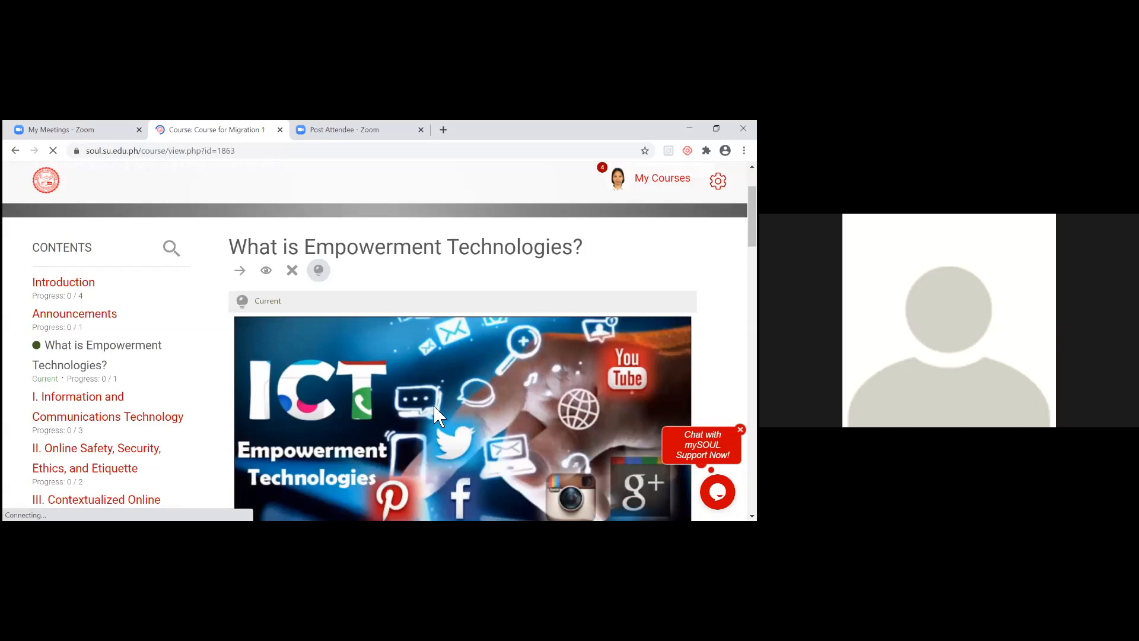
scroll(423, 348, "down", 1)
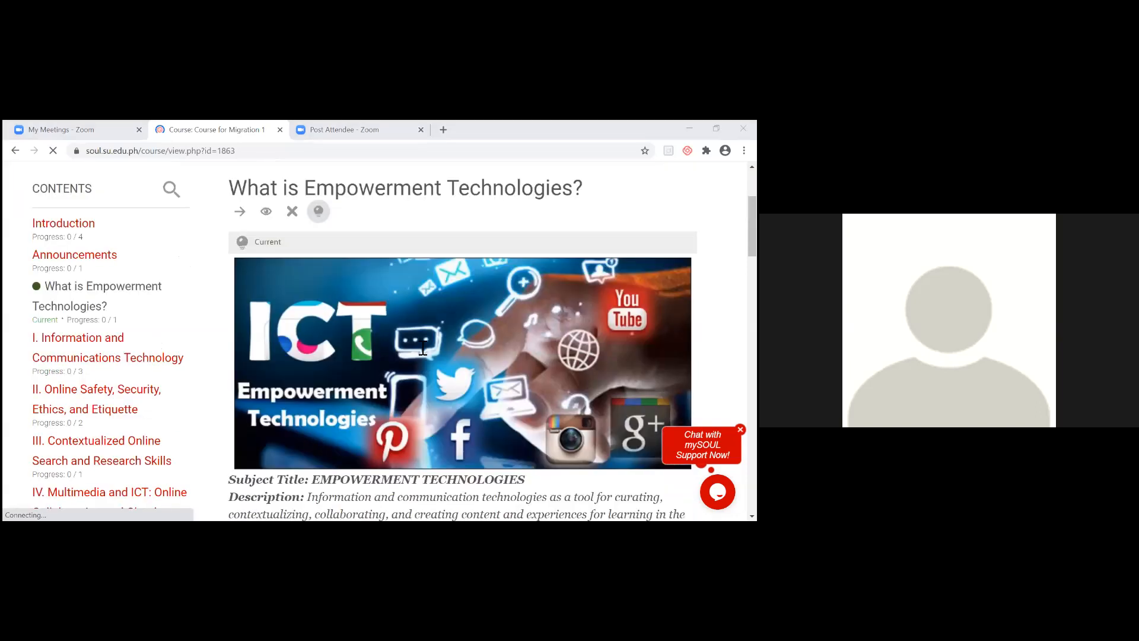
scroll(423, 348, "up", 2)
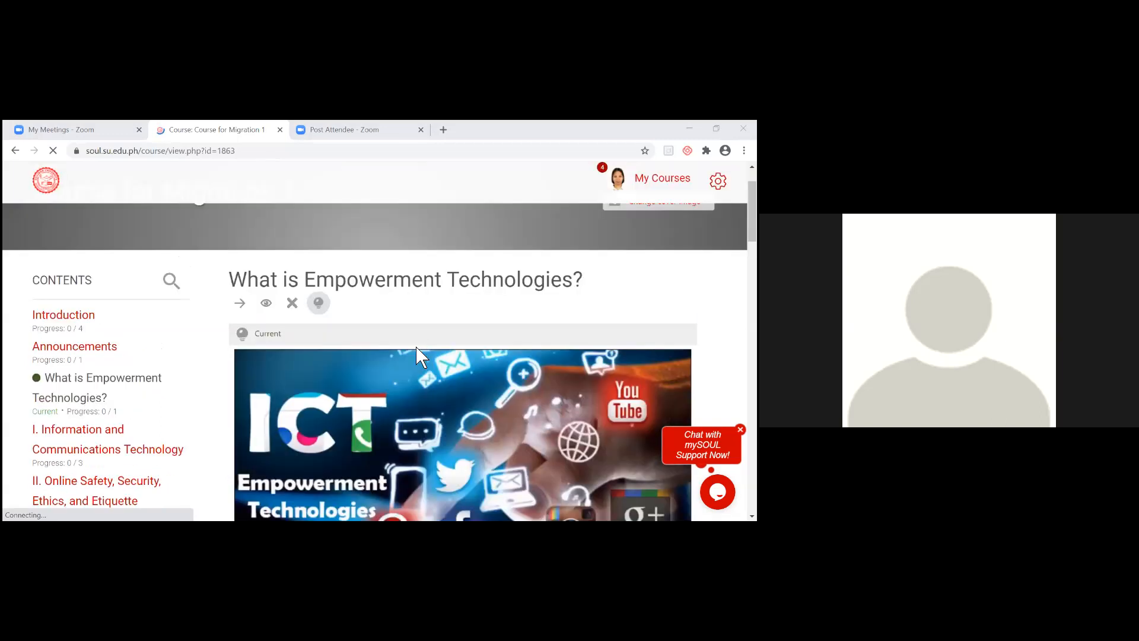
scroll(412, 347, "down", 1)
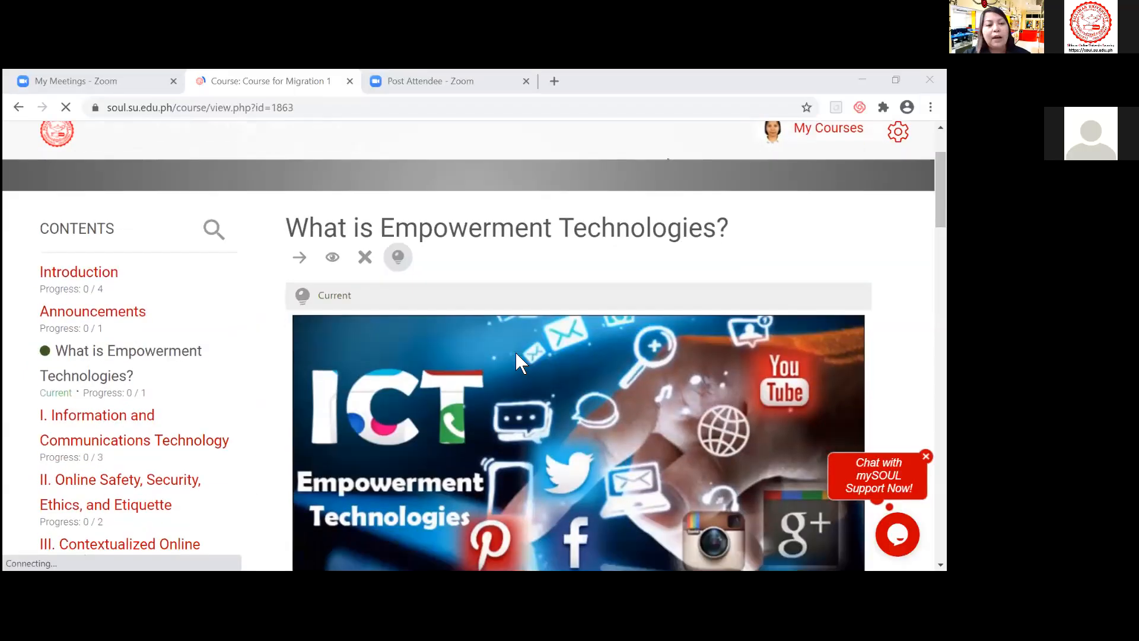
scroll(152, 361, "down", 2)
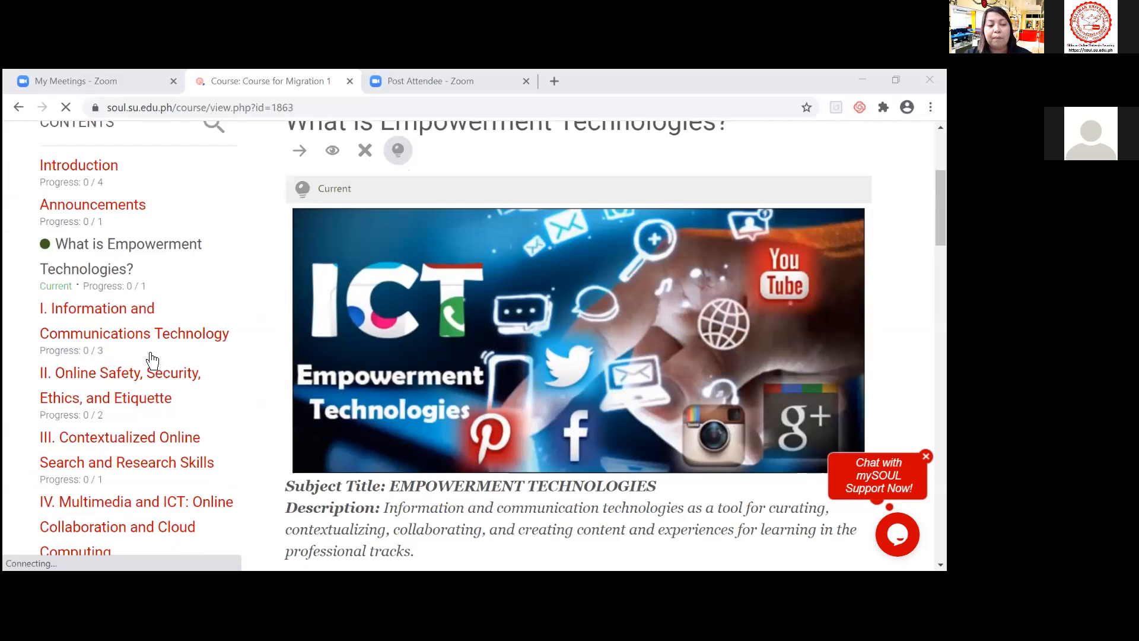
scroll(153, 360, "down", 2)
scroll(152, 362, "down", 2)
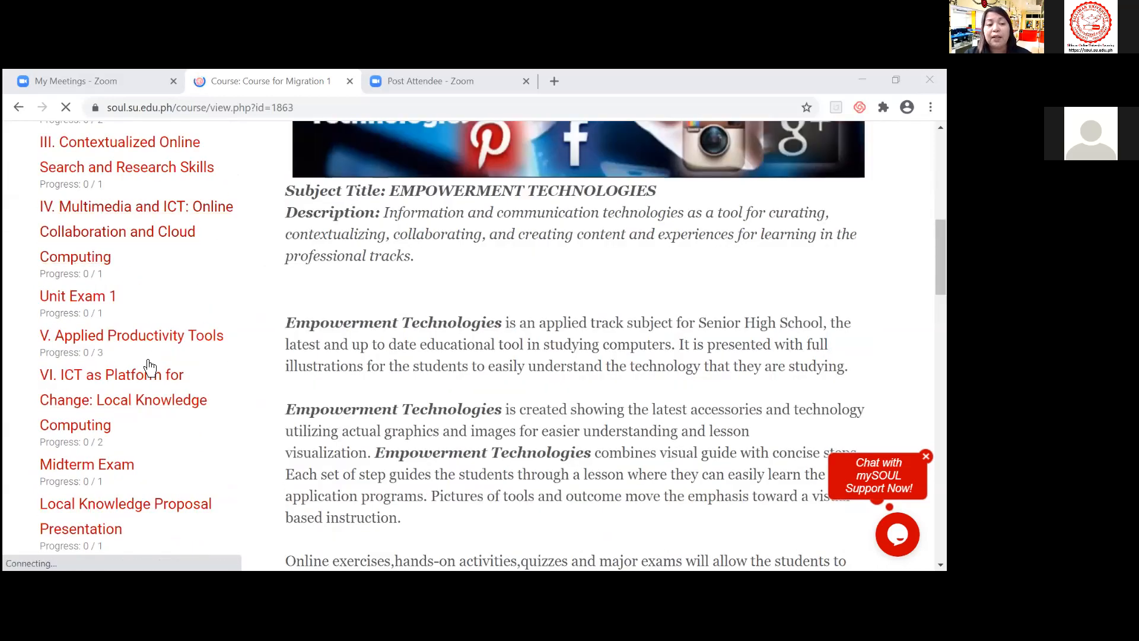
scroll(150, 369, "down", 1)
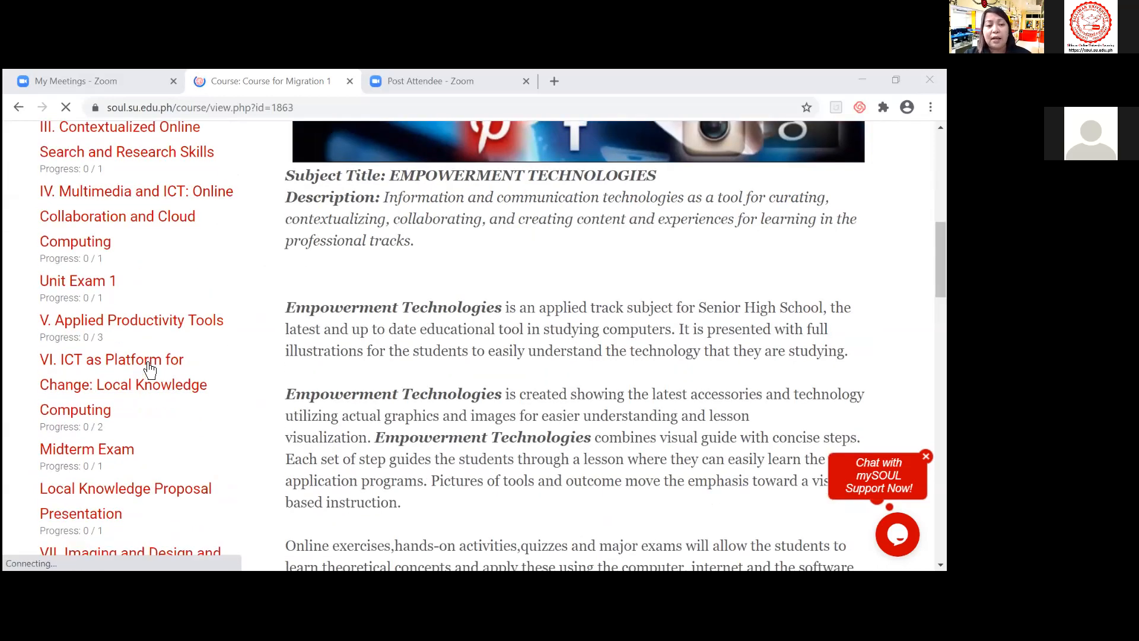
left_click(150, 362)
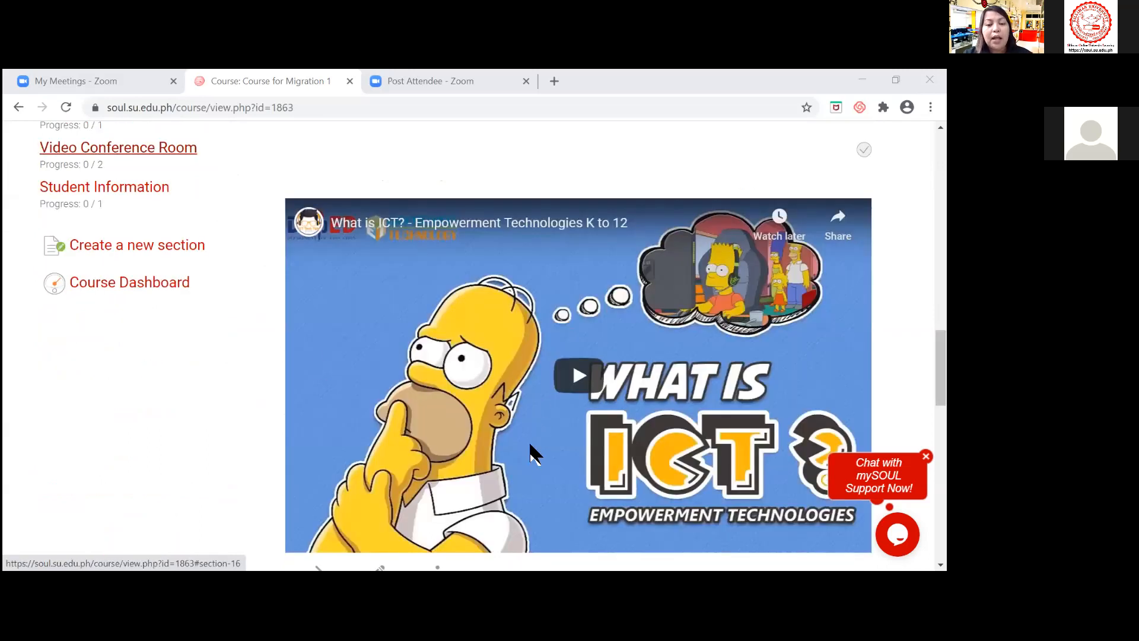
scroll(528, 444, "up", 10)
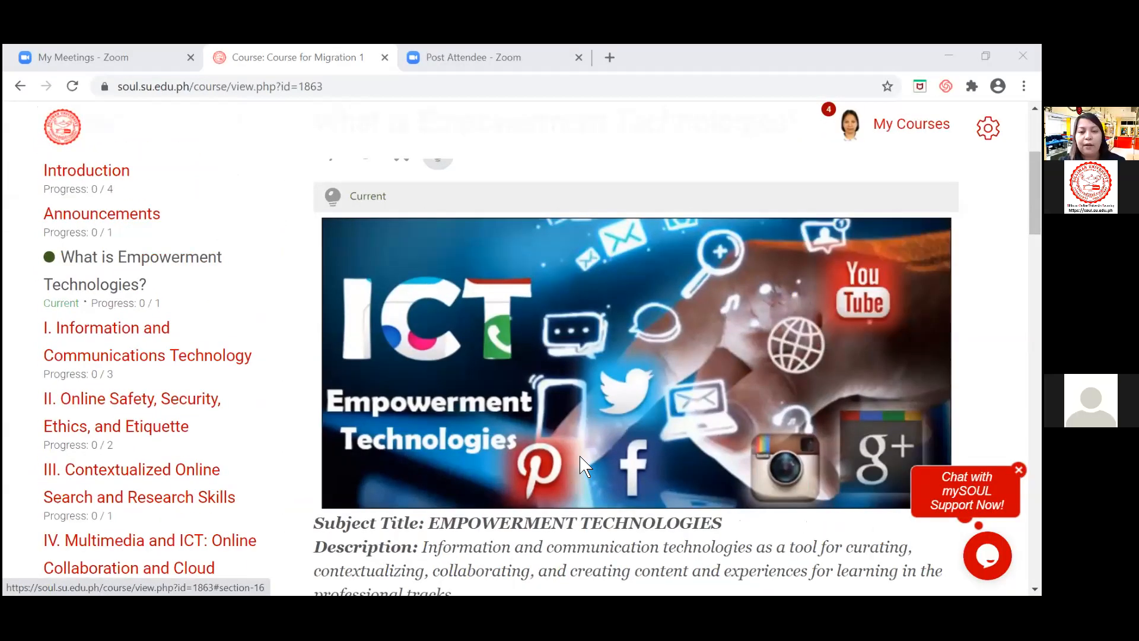
- Read through the What is Empowerment Technologies? section of Course for Migration 1 alongside the list of imported sections
scroll(581, 457, "up", 3)
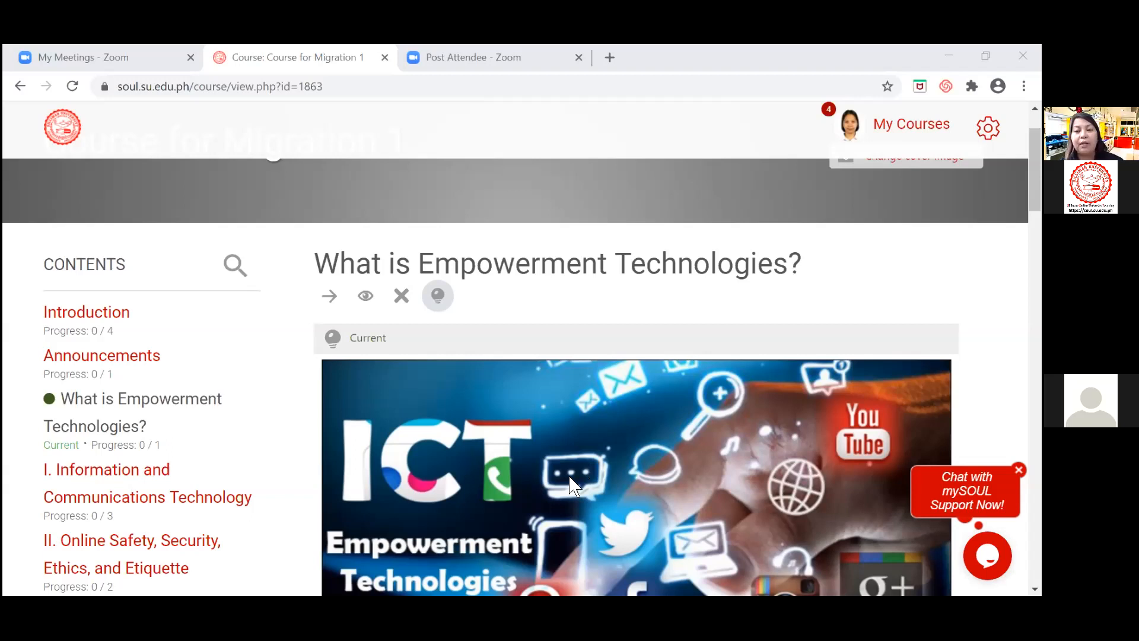
scroll(585, 420, "down", 1)
scroll(585, 421, "down", 1)
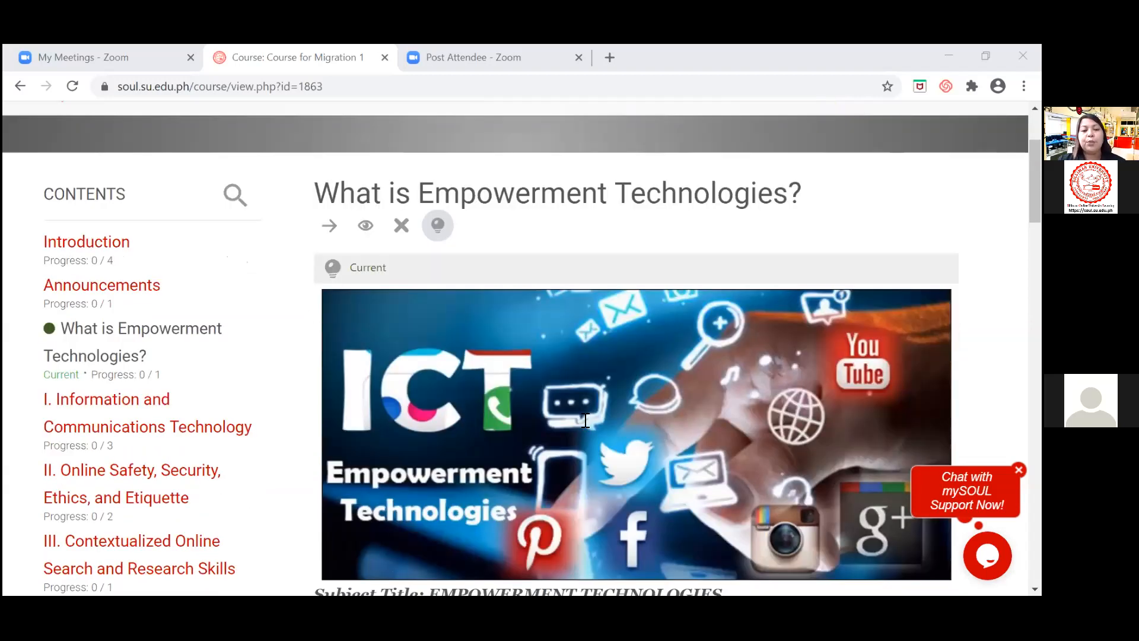
scroll(248, 452, "down", 2)
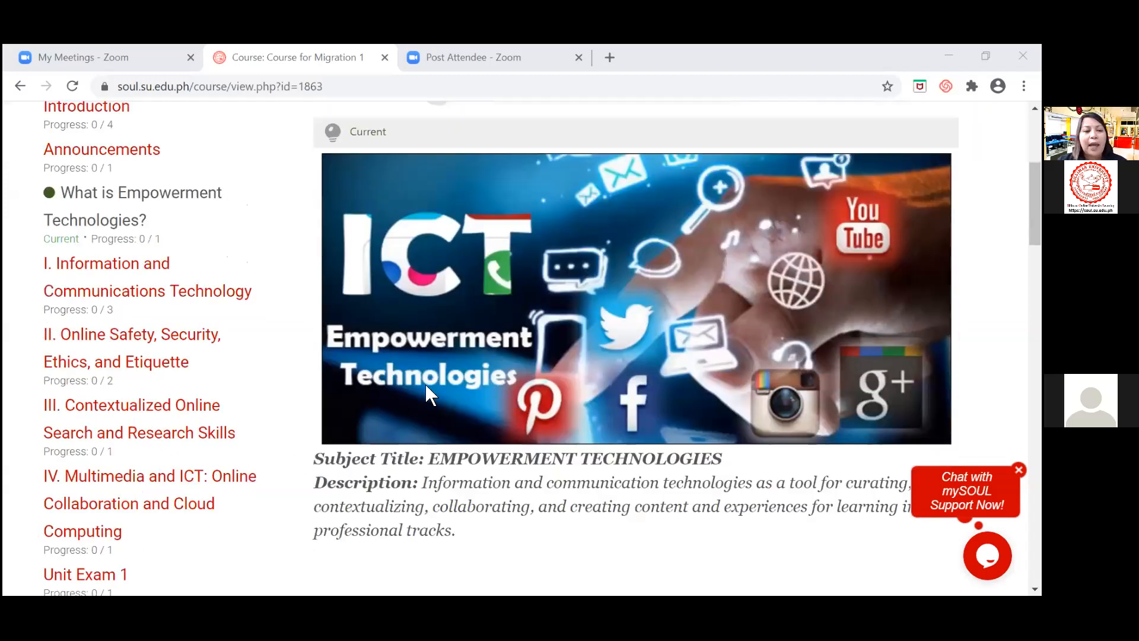
scroll(425, 383, "down", 1)
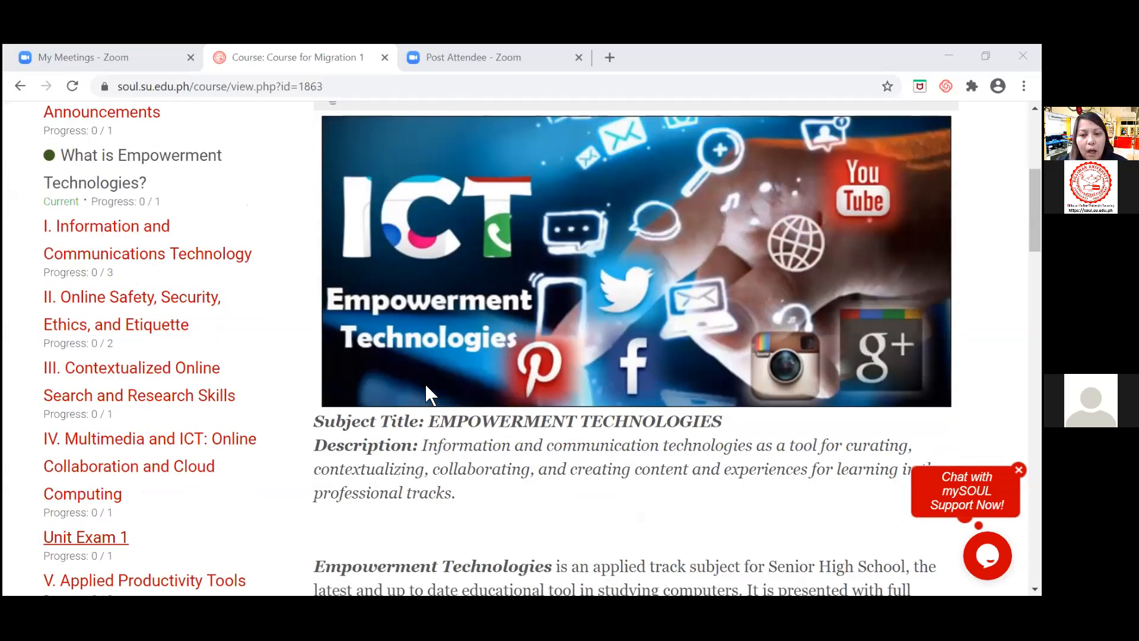
scroll(425, 389, "down", 10)
scroll(425, 392, "up", 3)
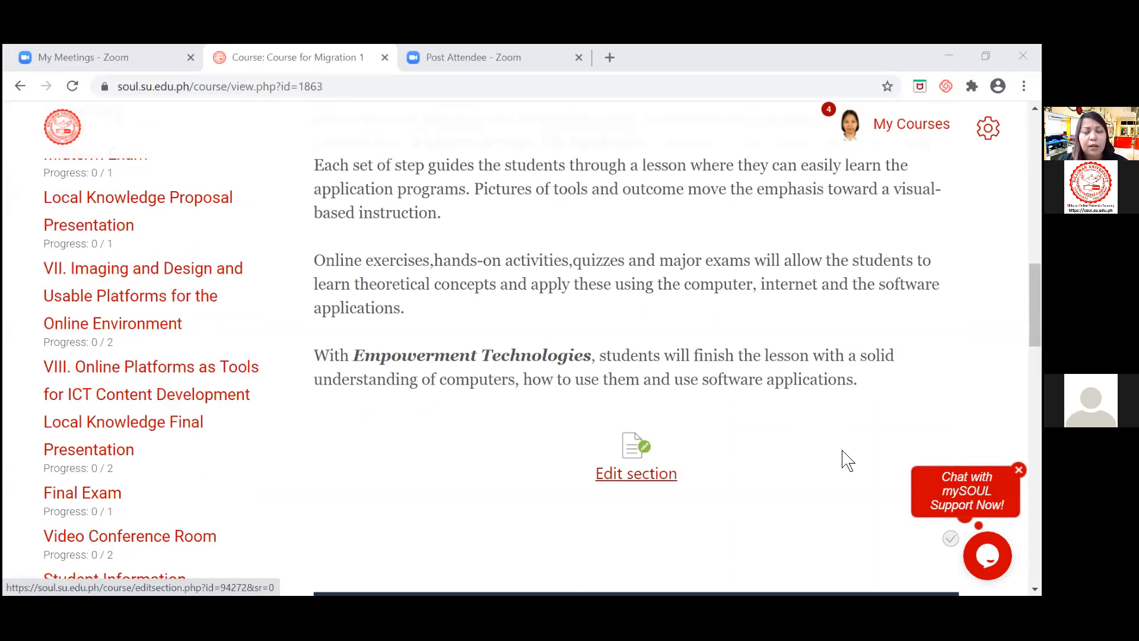
scroll(847, 460, "up", 4)
scroll(847, 460, "up", 10)
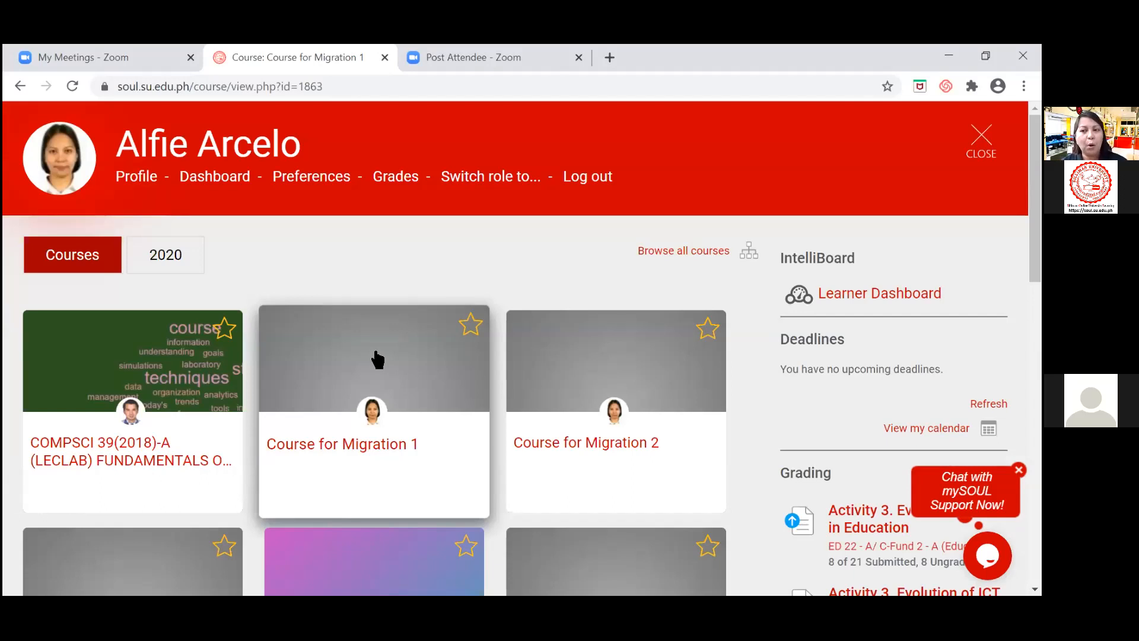
- Open Course for Migration 2 and look over its contents list of numbered topic sections
left_click(543, 454)
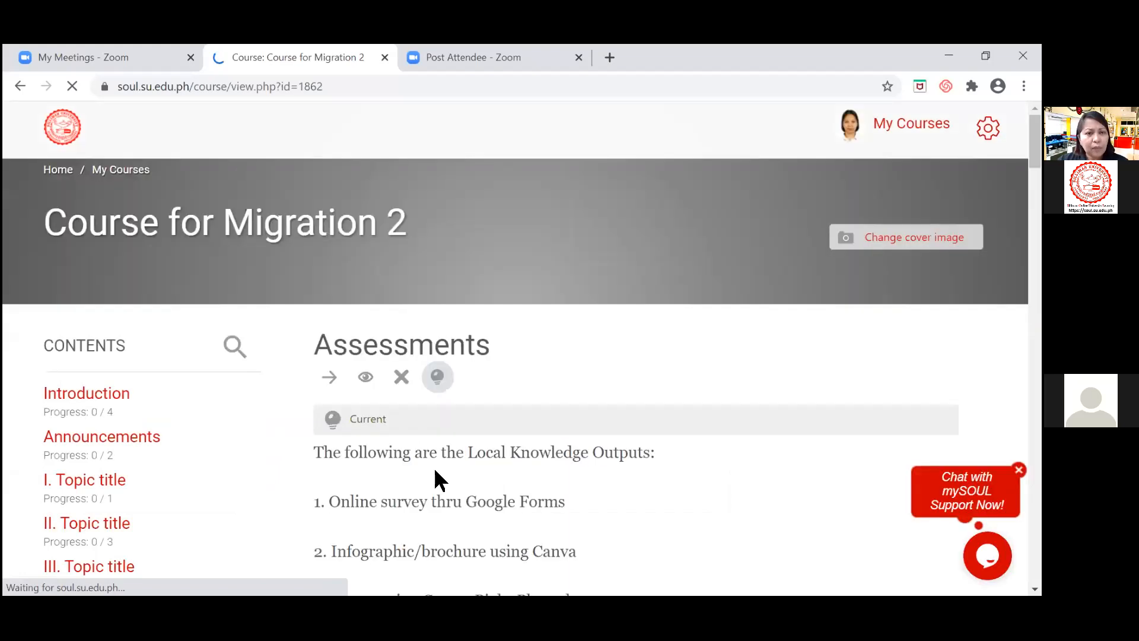
scroll(435, 479, "down", 3)
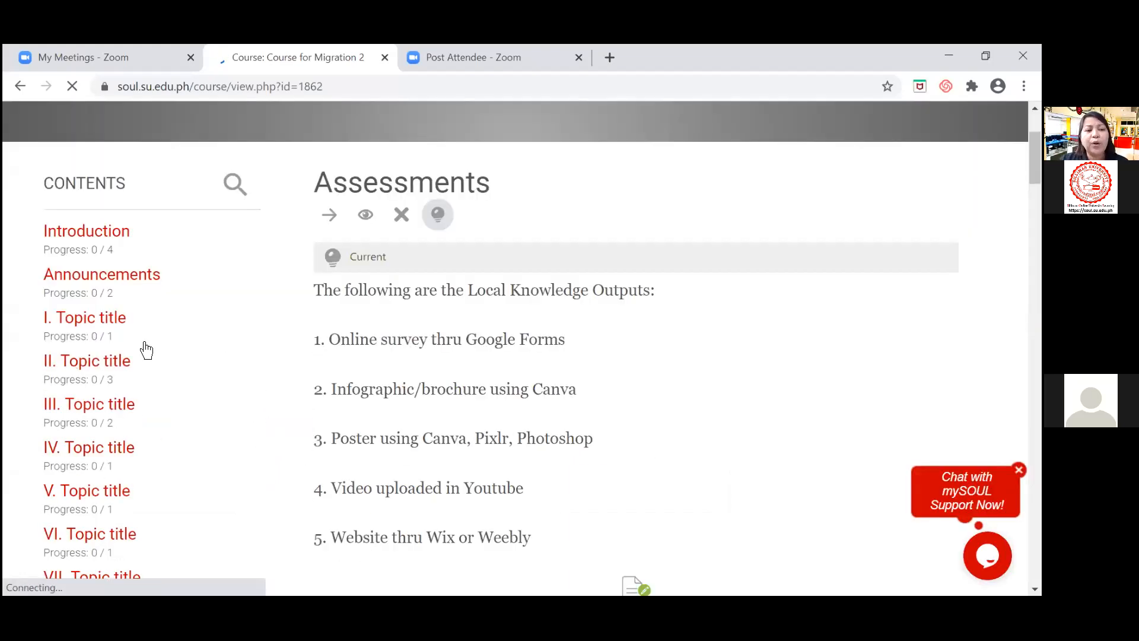
scroll(146, 403, "down", 1)
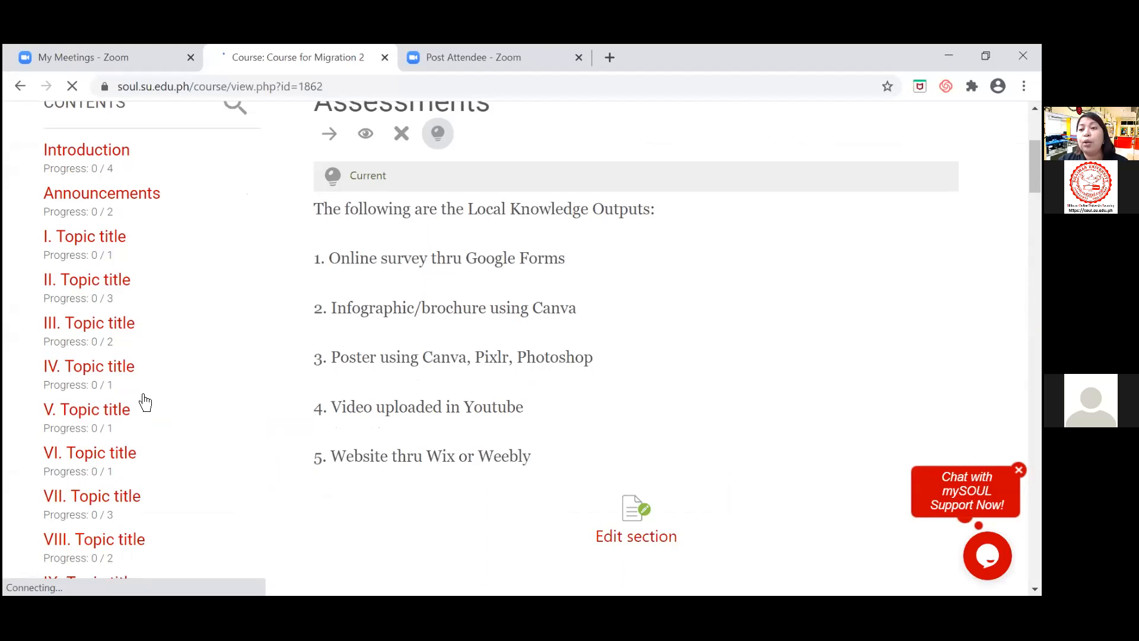
scroll(89, 332, "up", 1)
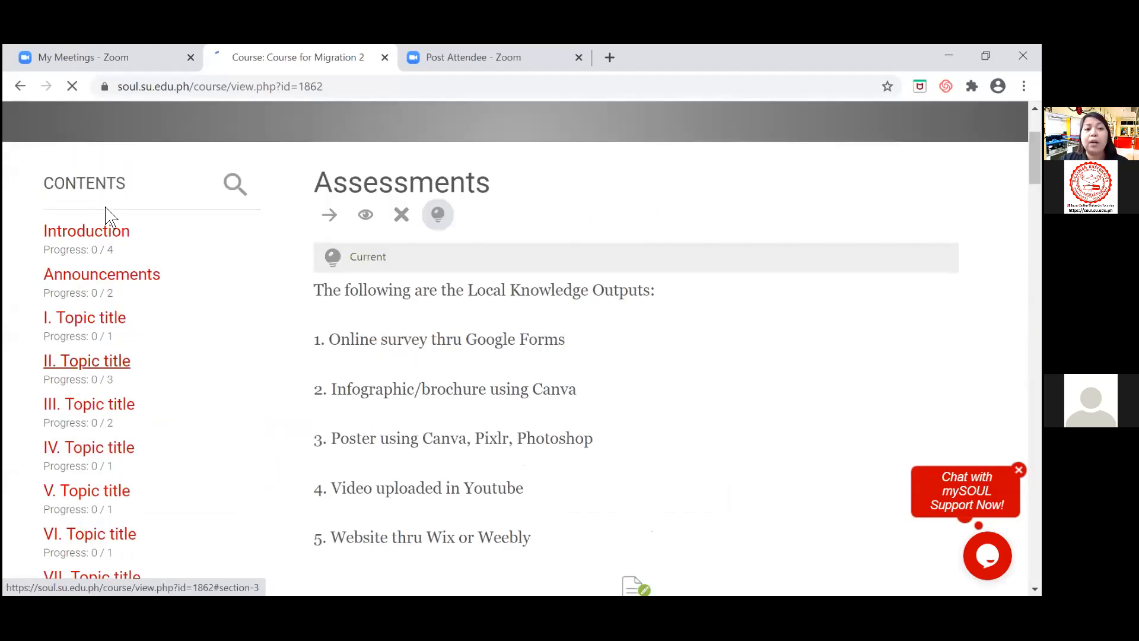
- View the II, V and X Topic title sections of Course for Migration 2, including the proposal presentation rubrics
left_click(115, 236)
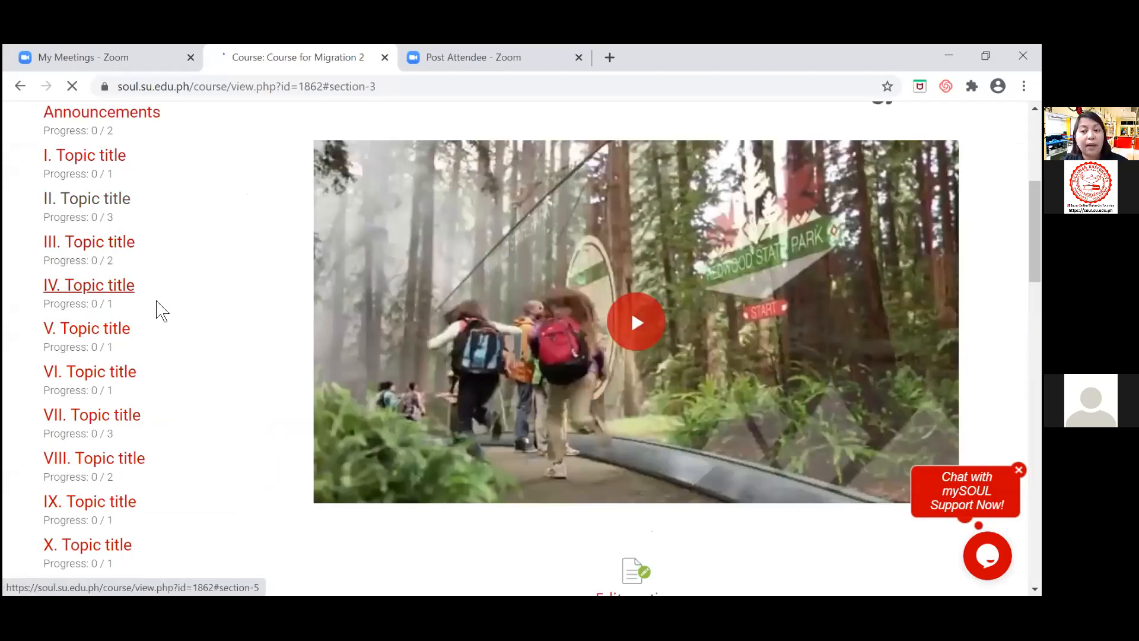
left_click(157, 254)
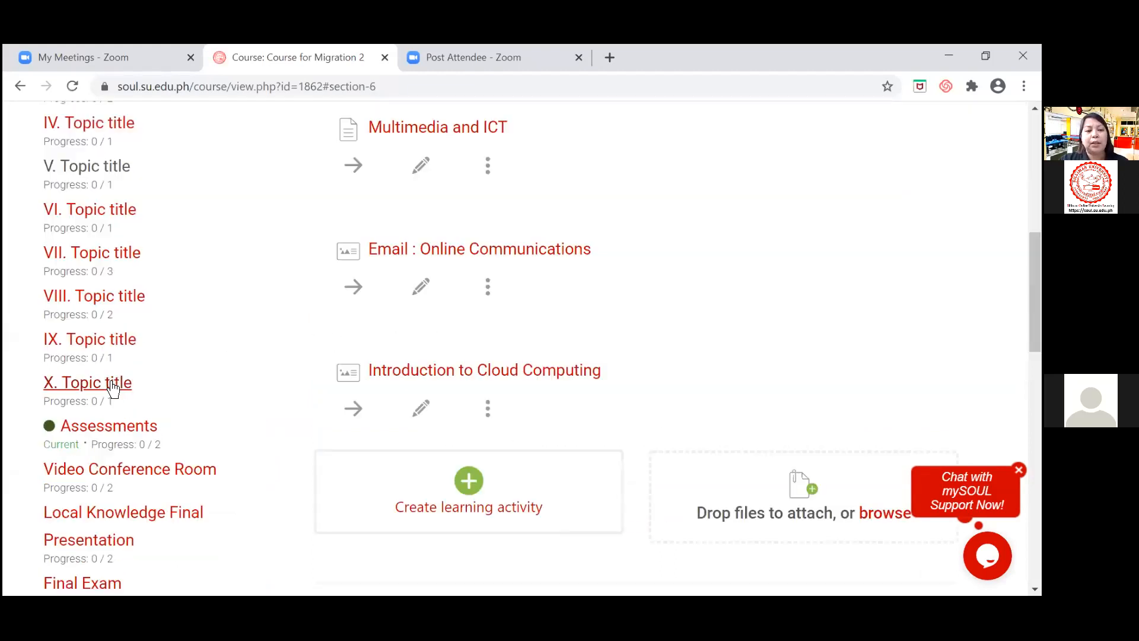
left_click(112, 384)
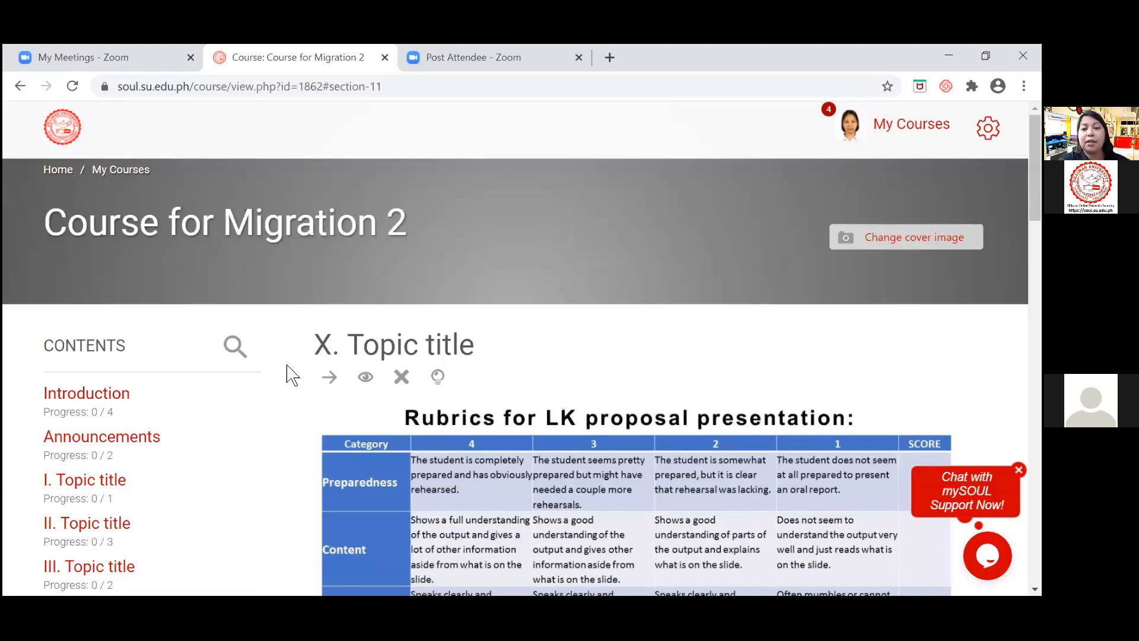
scroll(304, 371, "down", 1)
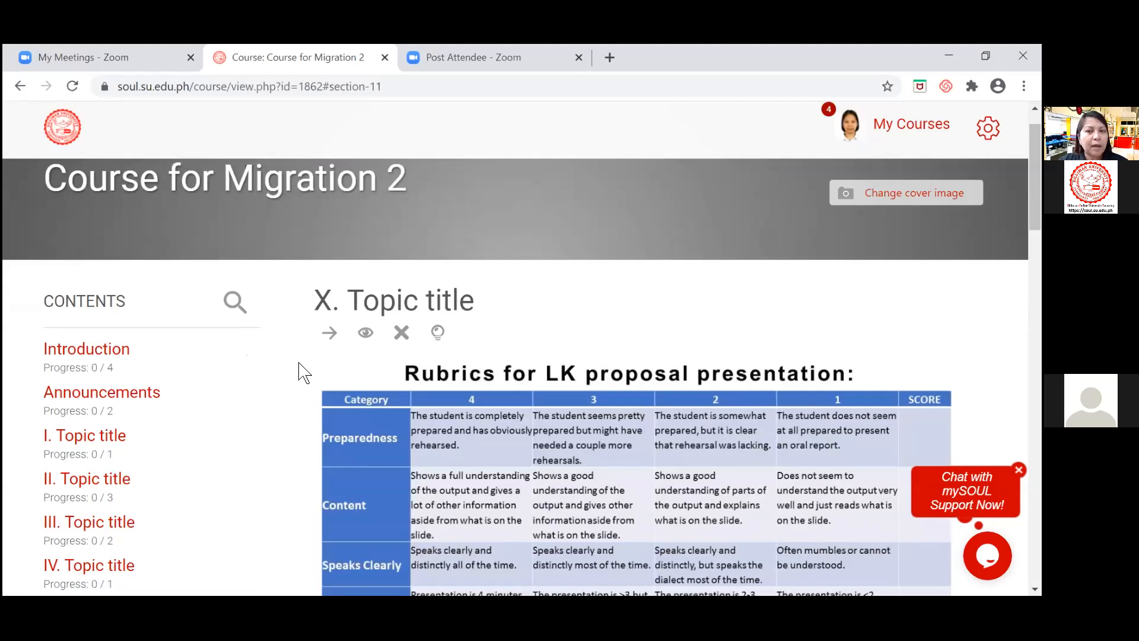
scroll(526, 330, "down", 3)
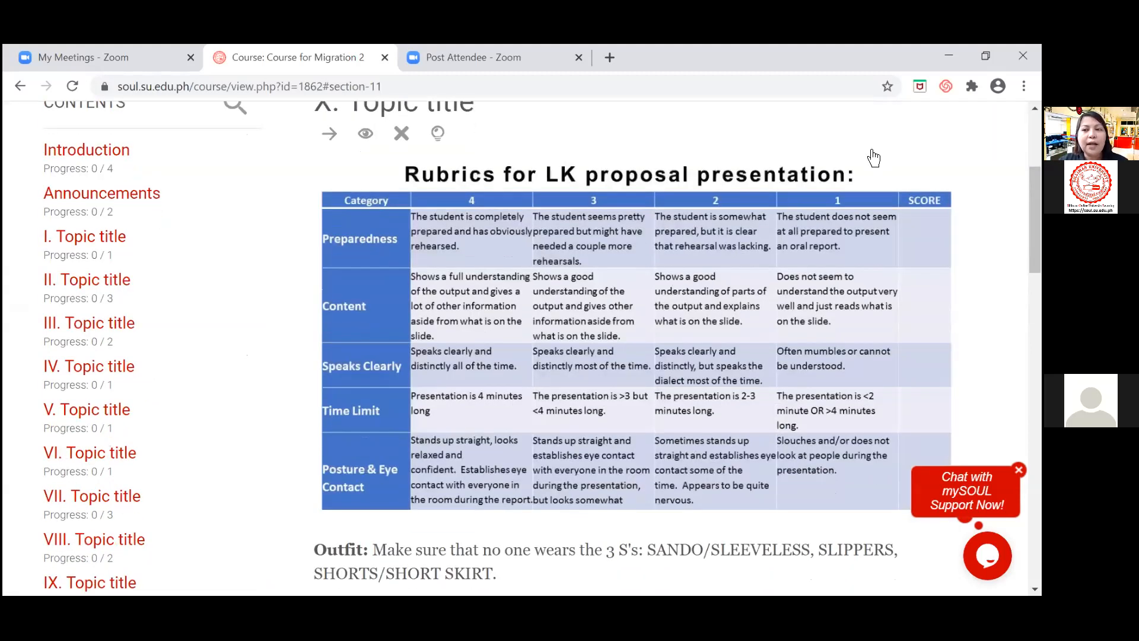
scroll(902, 133, "up", 4)
- Return to Course for Migration 1 and open section I. Information and Communications Technology
left_click(903, 132)
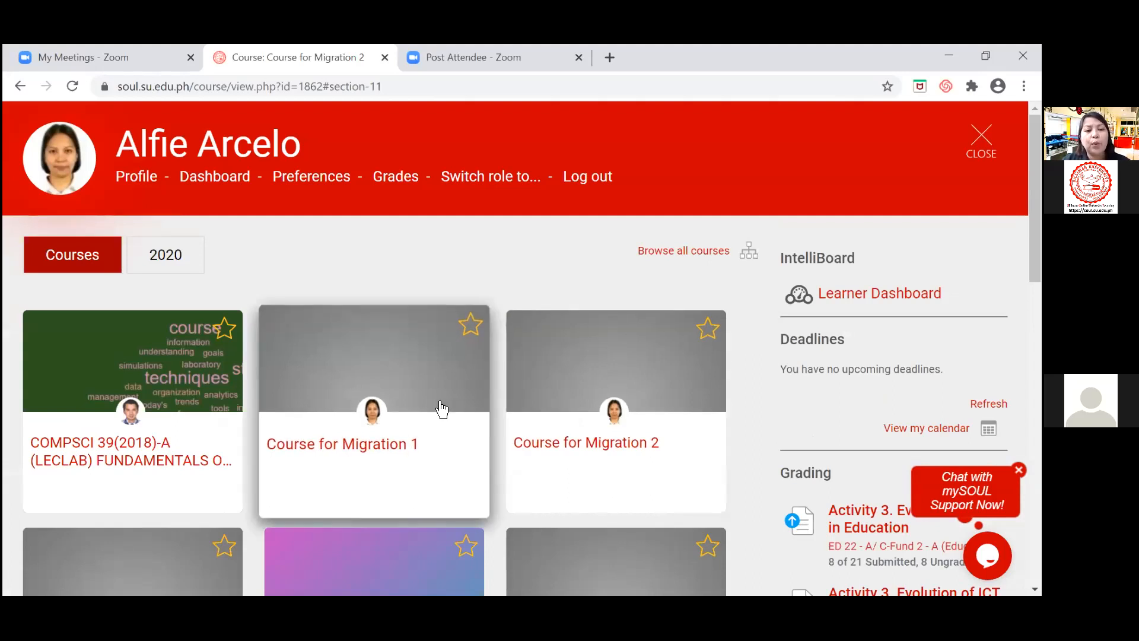
left_click(363, 444)
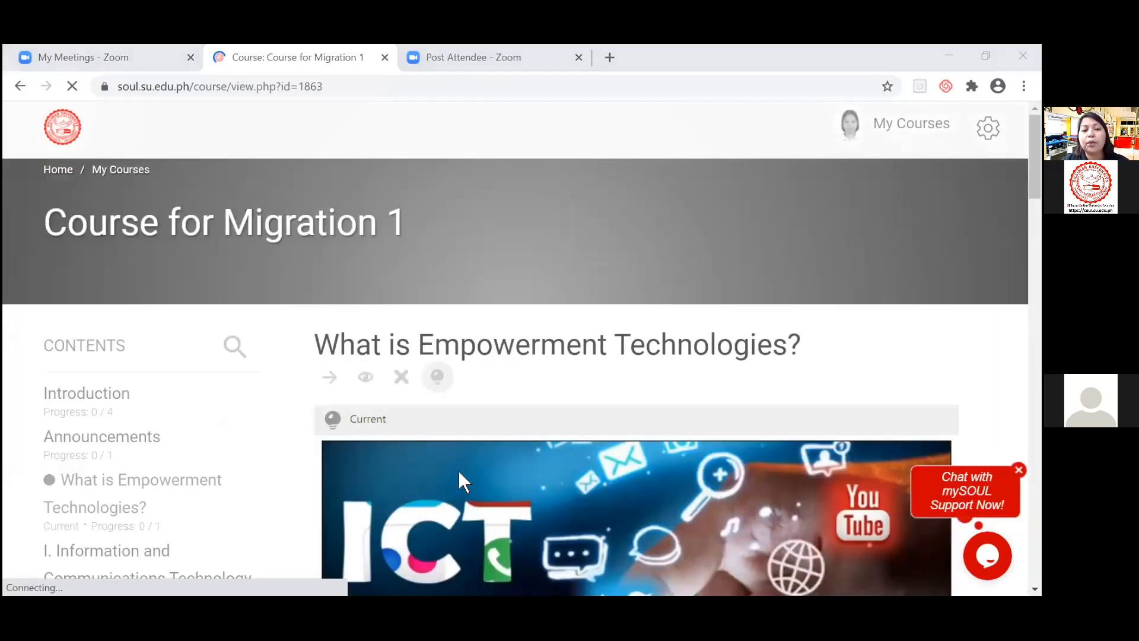
scroll(462, 473, "down", 4)
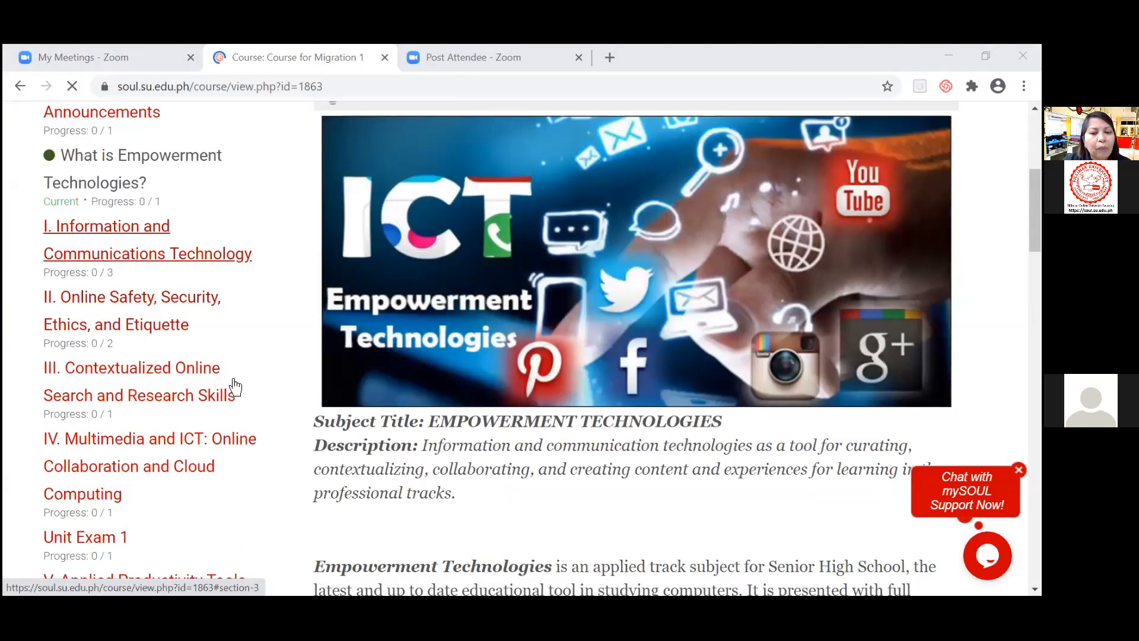
left_click(239, 384)
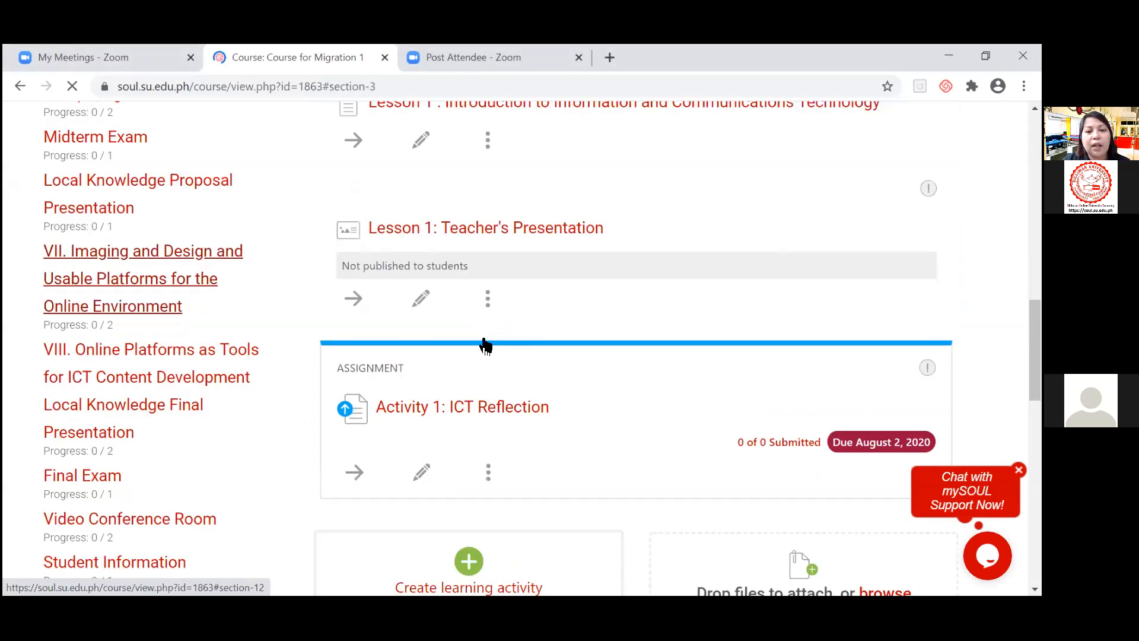
- Delete the Activity 1: ICT Reflection assignment from section I. Information and Communications Technology
left_click(488, 332)
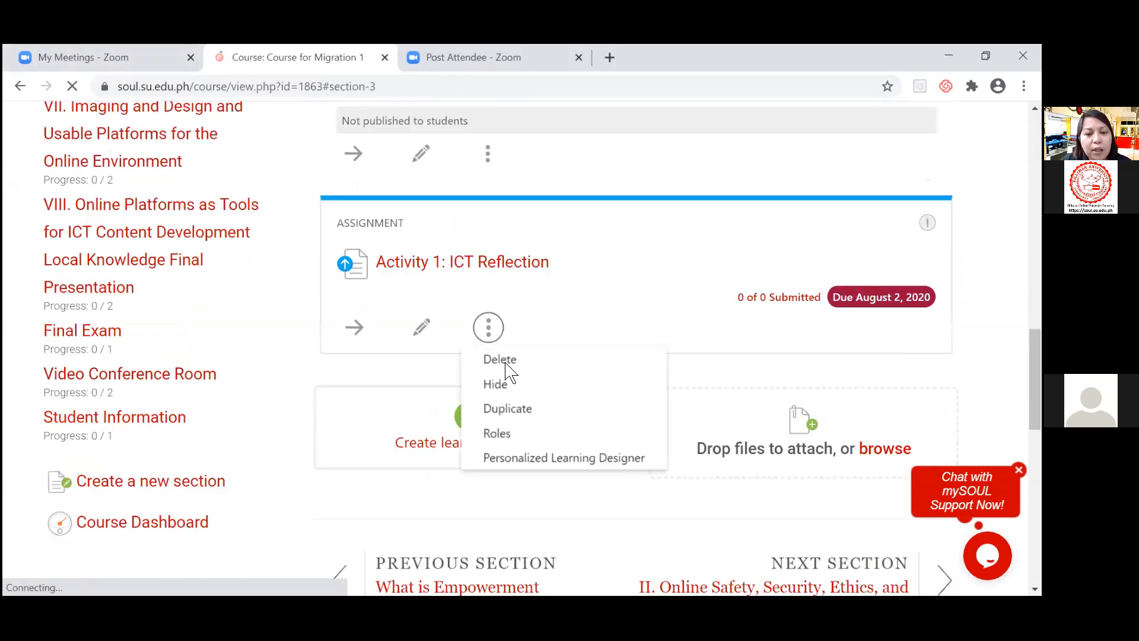
left_click(500, 360)
left_click(465, 470)
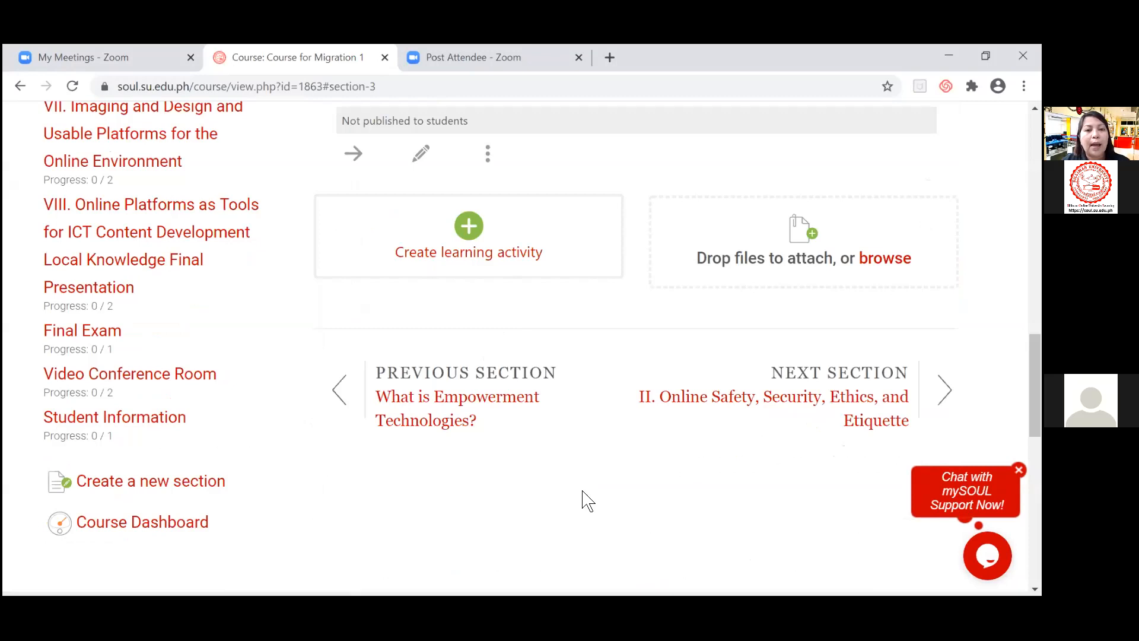
- Examine the remaining lesson items in section I. Information and Communications Technology
scroll(588, 500, "up", 3)
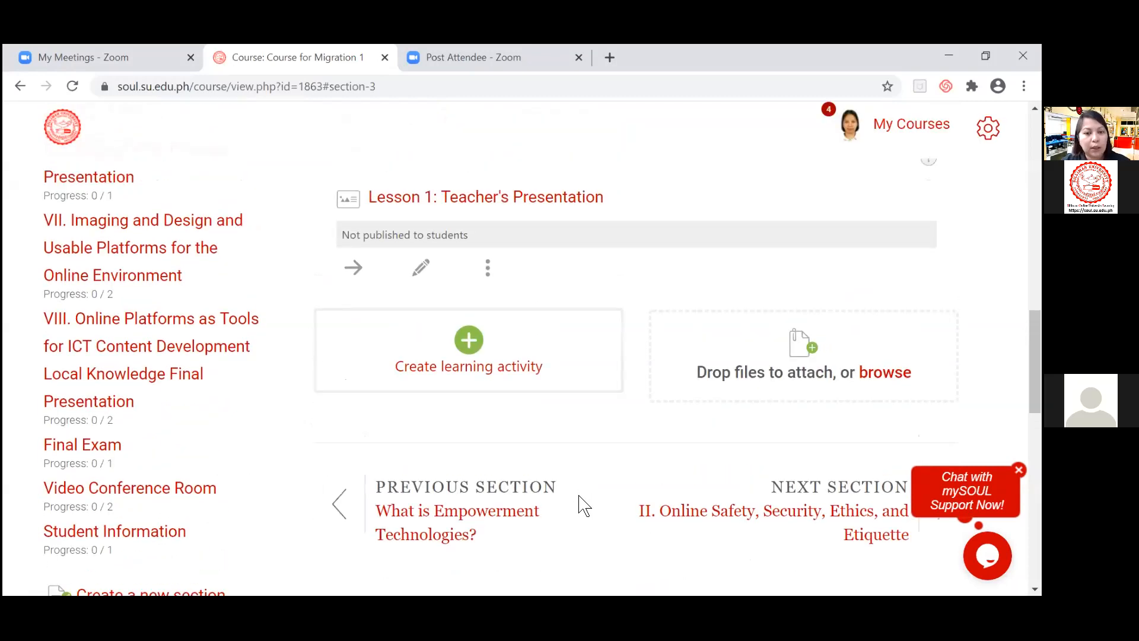
scroll(584, 505, "up", 2)
scroll(669, 473, "down", 3)
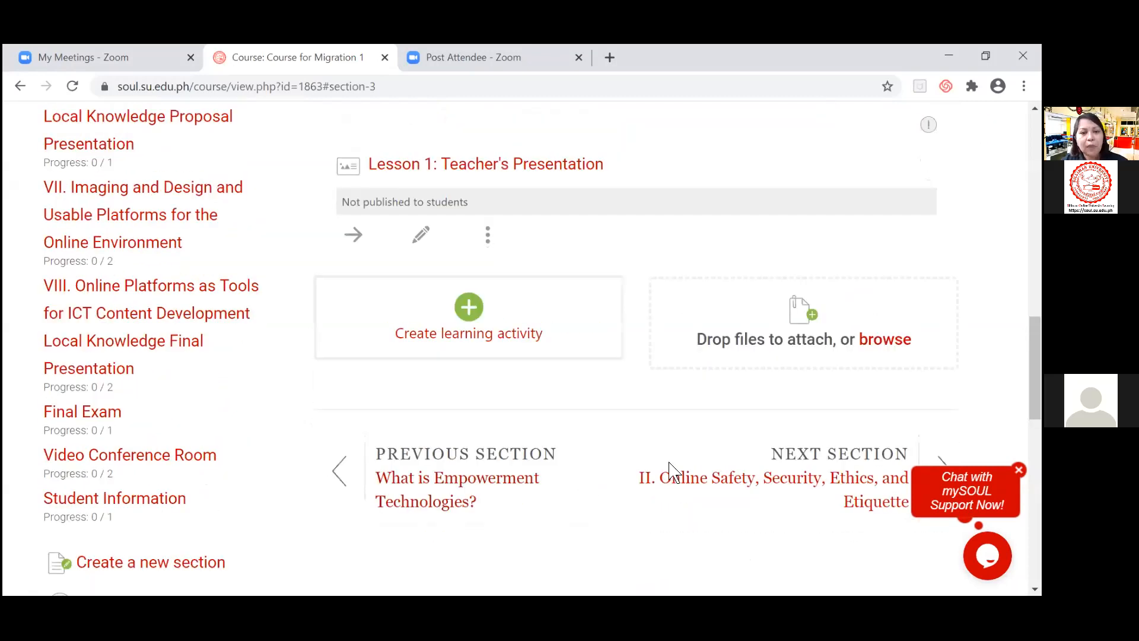
scroll(676, 469, "up", 2)
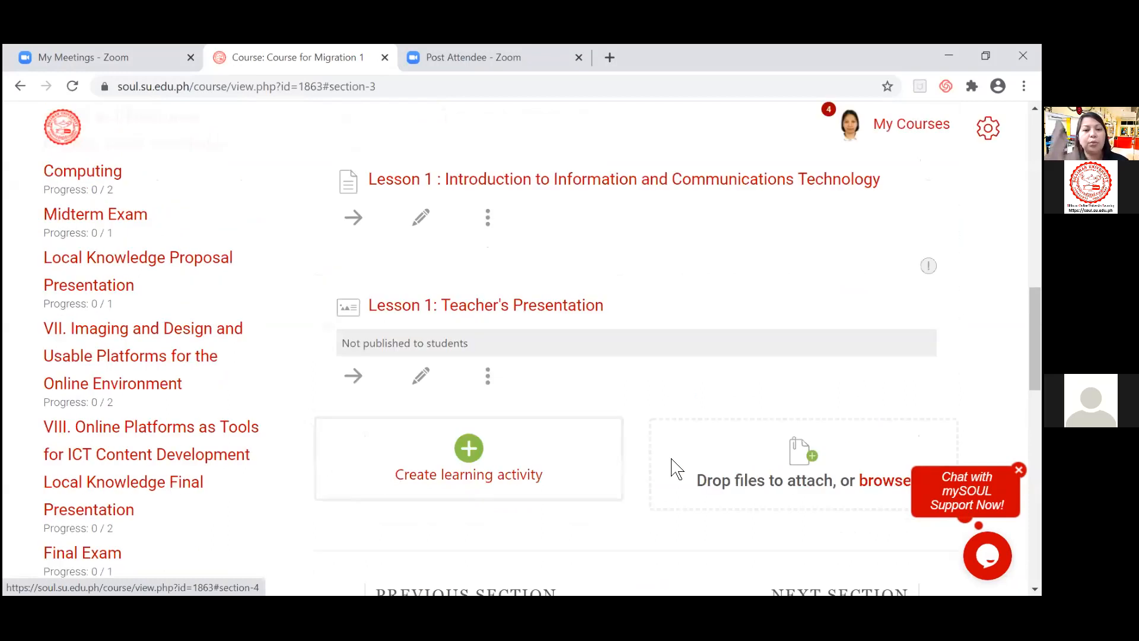
scroll(674, 469, "up", 2)
scroll(654, 476, "down", 1)
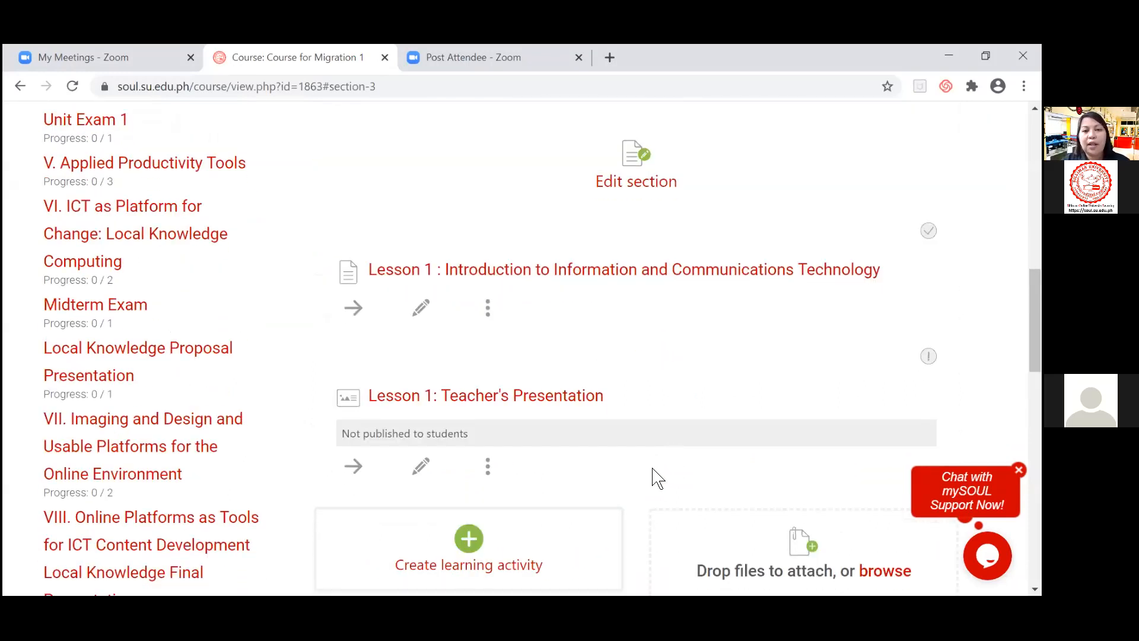
scroll(658, 478, "down", 2)
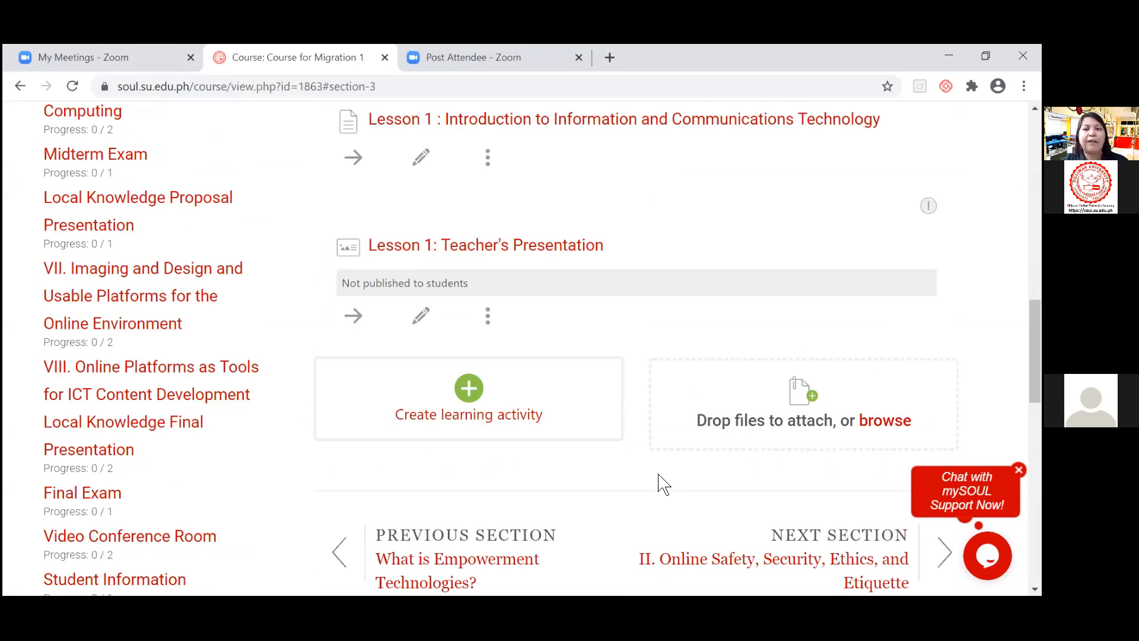
scroll(661, 483, "up", 2)
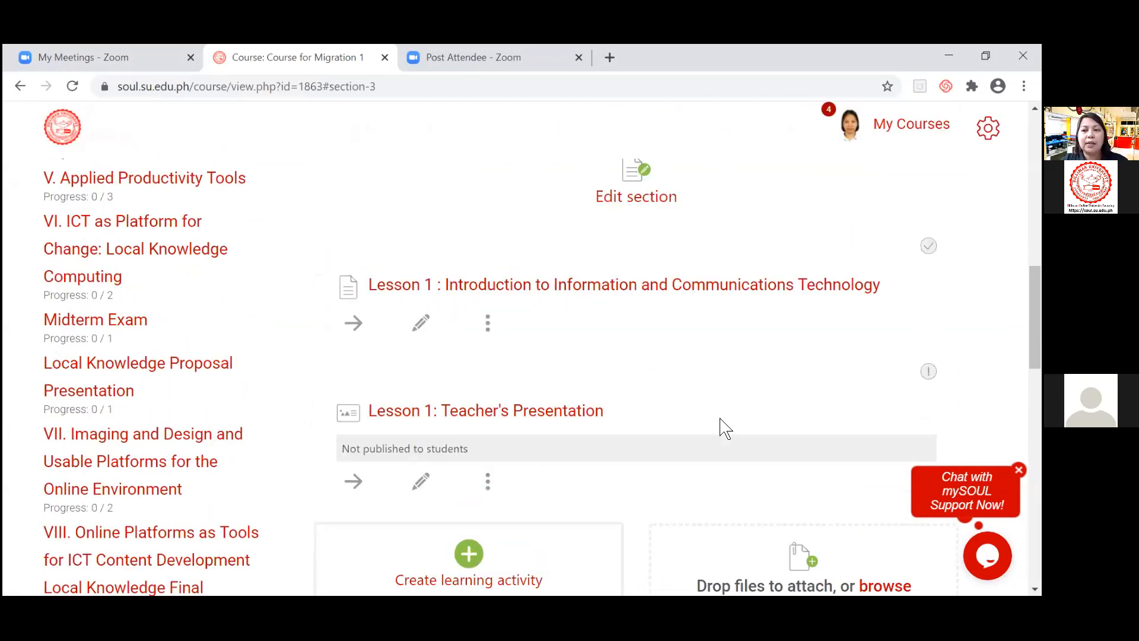
scroll(725, 428, "up", 1)
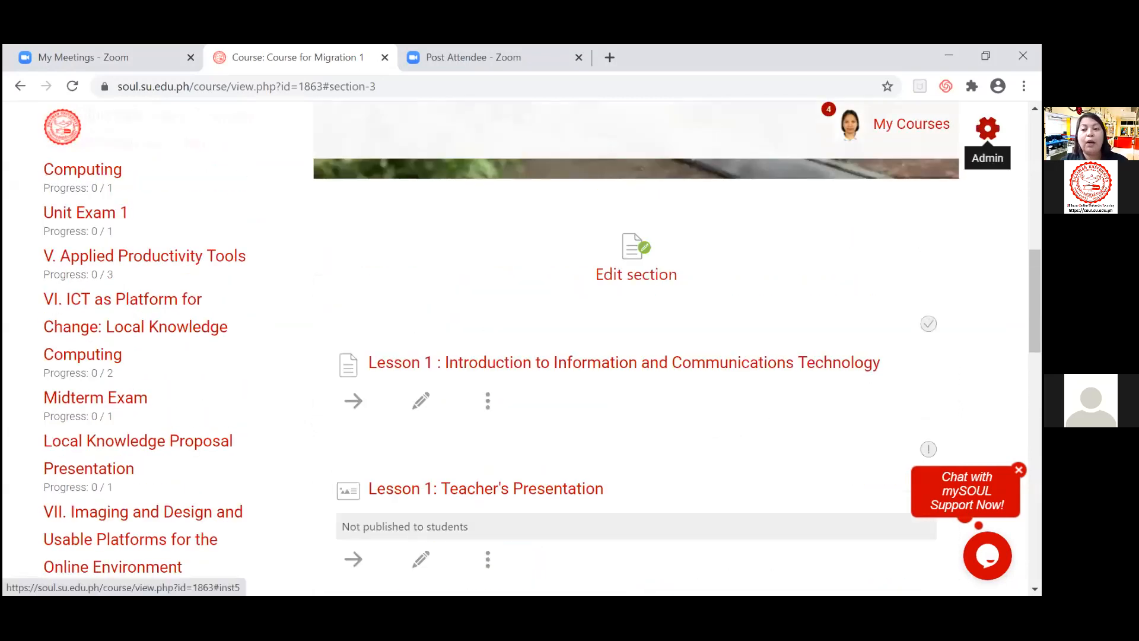
- Start another import into Course for Migration 1 and search the source courses for "Empowerment technologie"
left_click(987, 129)
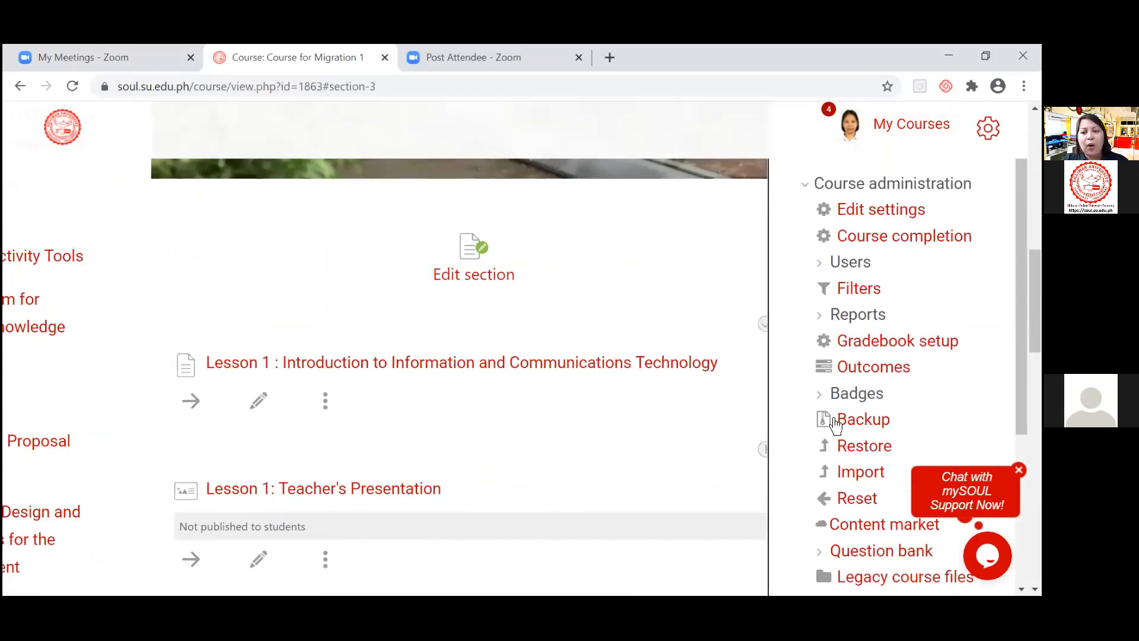
left_click(855, 474)
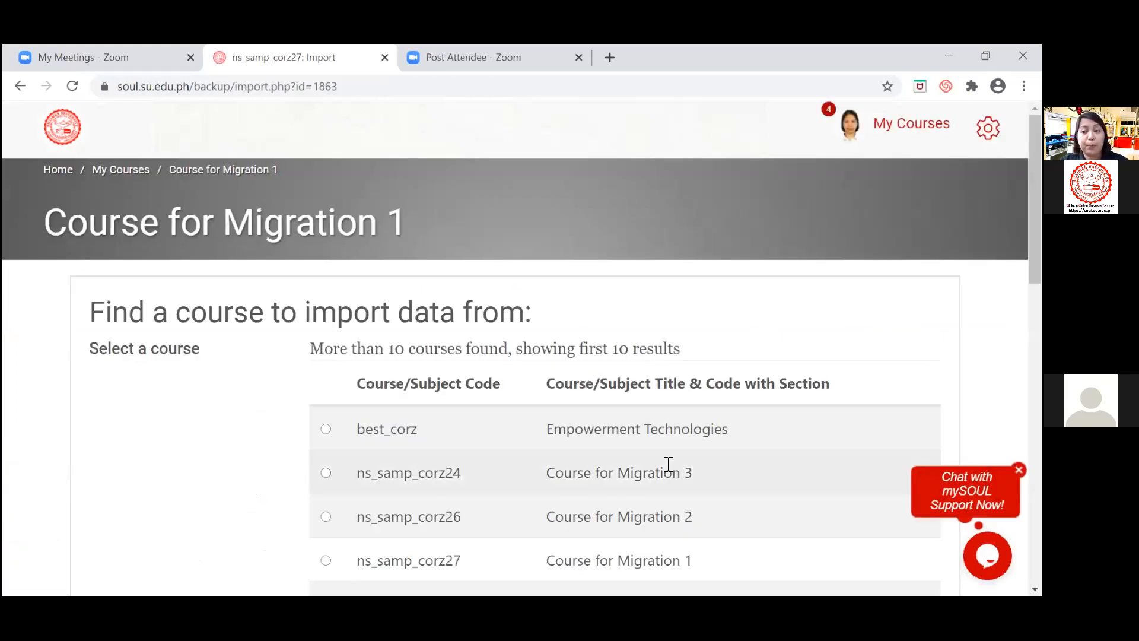
scroll(670, 473, "down", 3)
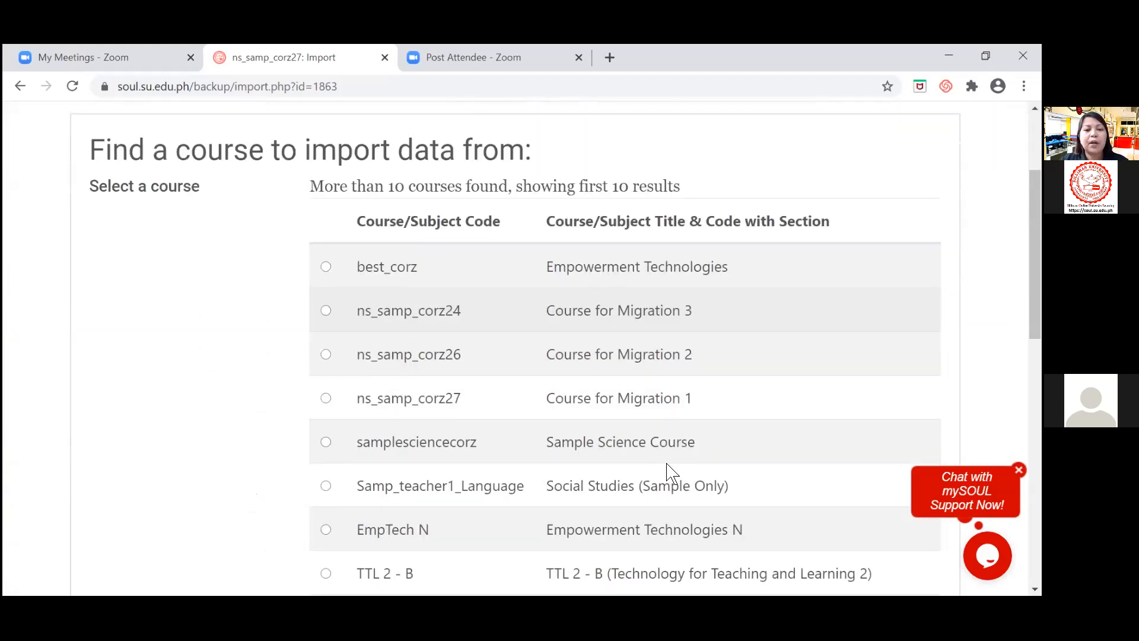
scroll(435, 456, "down", 5)
left_click(435, 456)
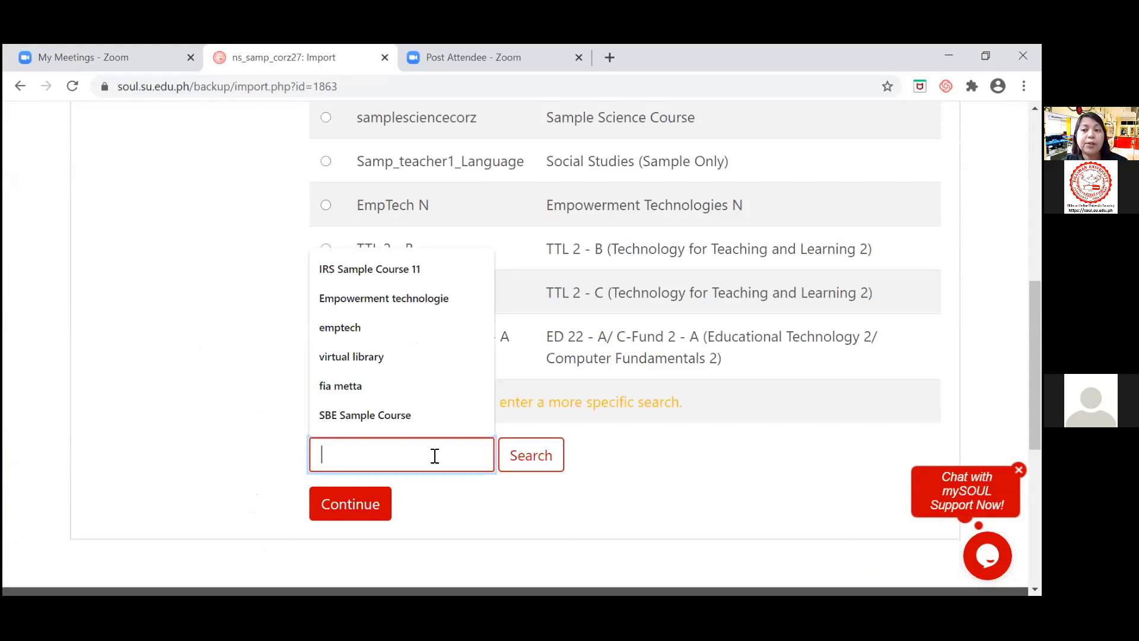
left_click(415, 304)
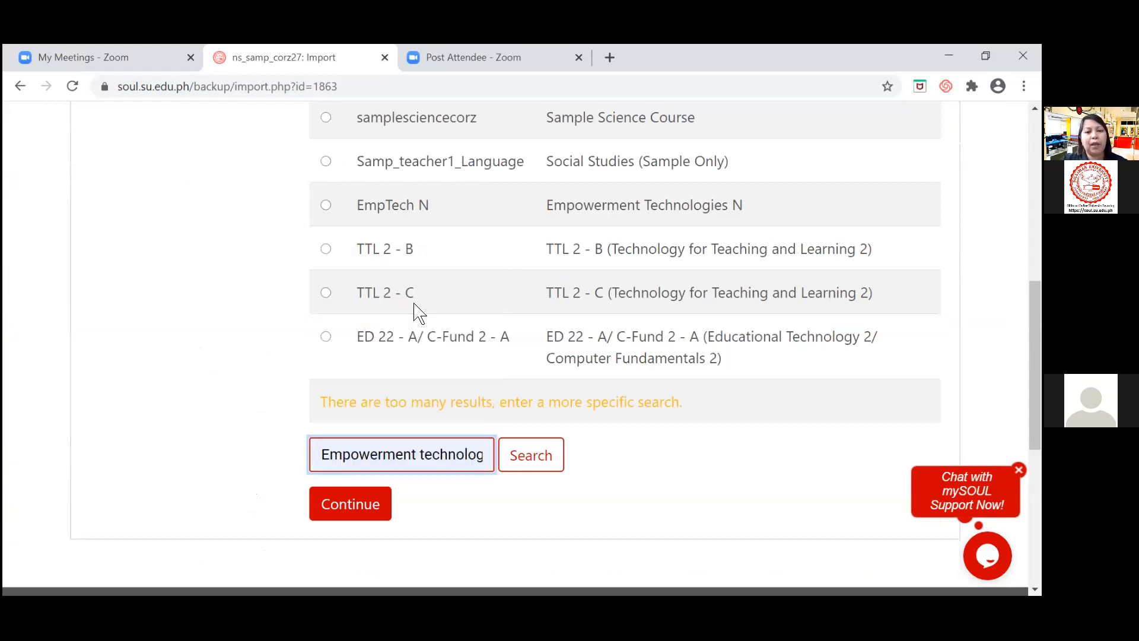
left_click(522, 459)
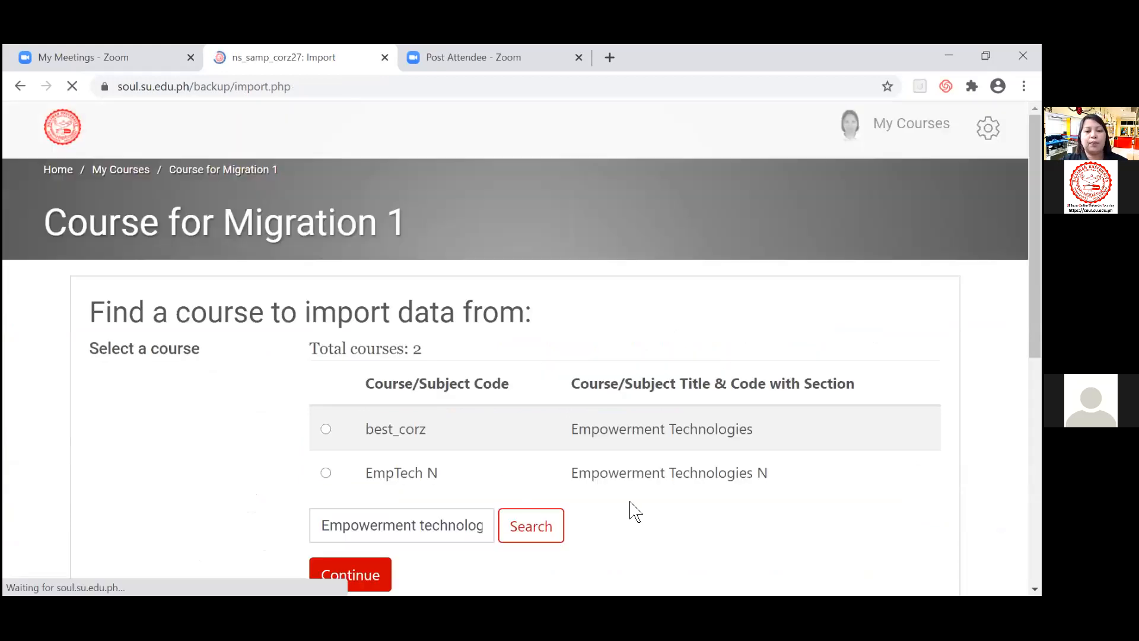
scroll(635, 512, "down", 2)
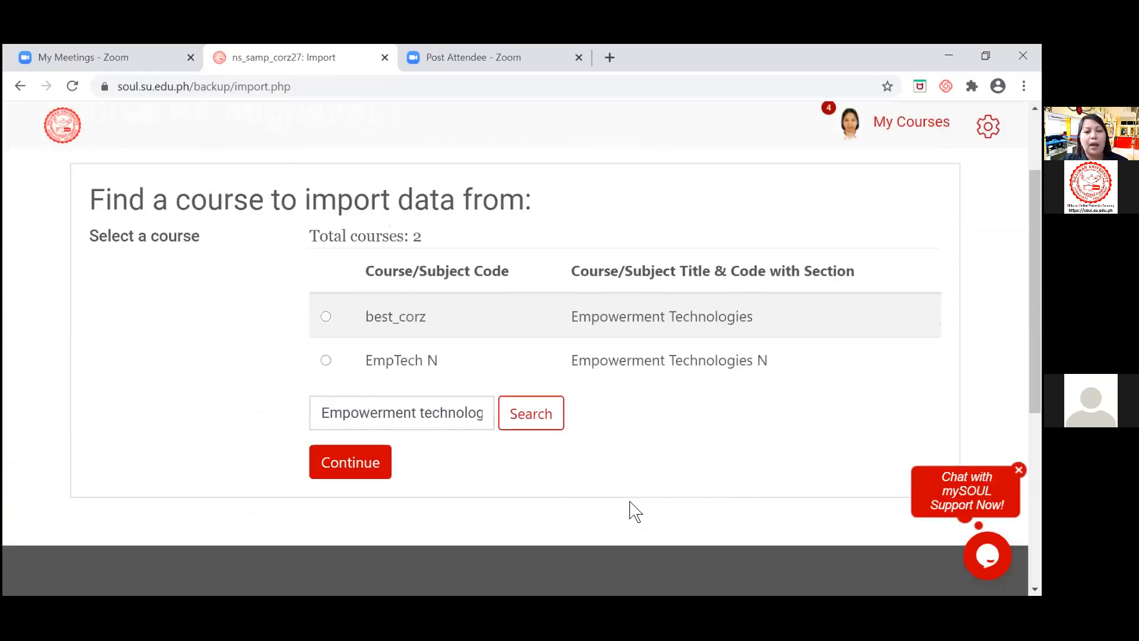
- Choose Empowerment Technologies (best_corz) as the import source and proceed through the initial settings with their defaults
scroll(635, 512, "down", 1)
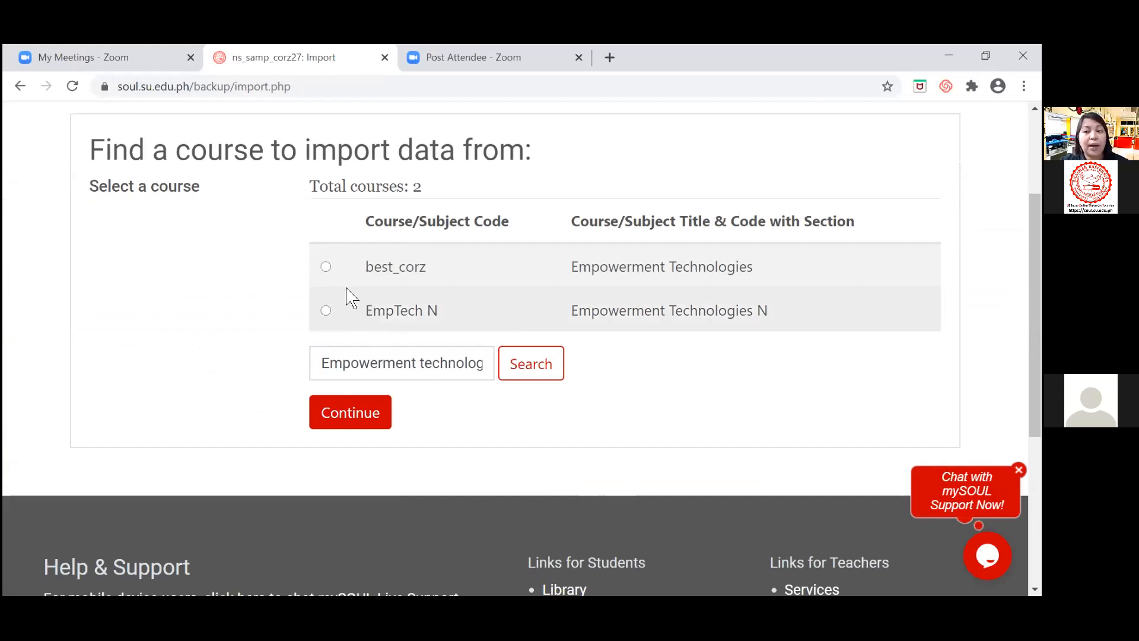
left_click(326, 267)
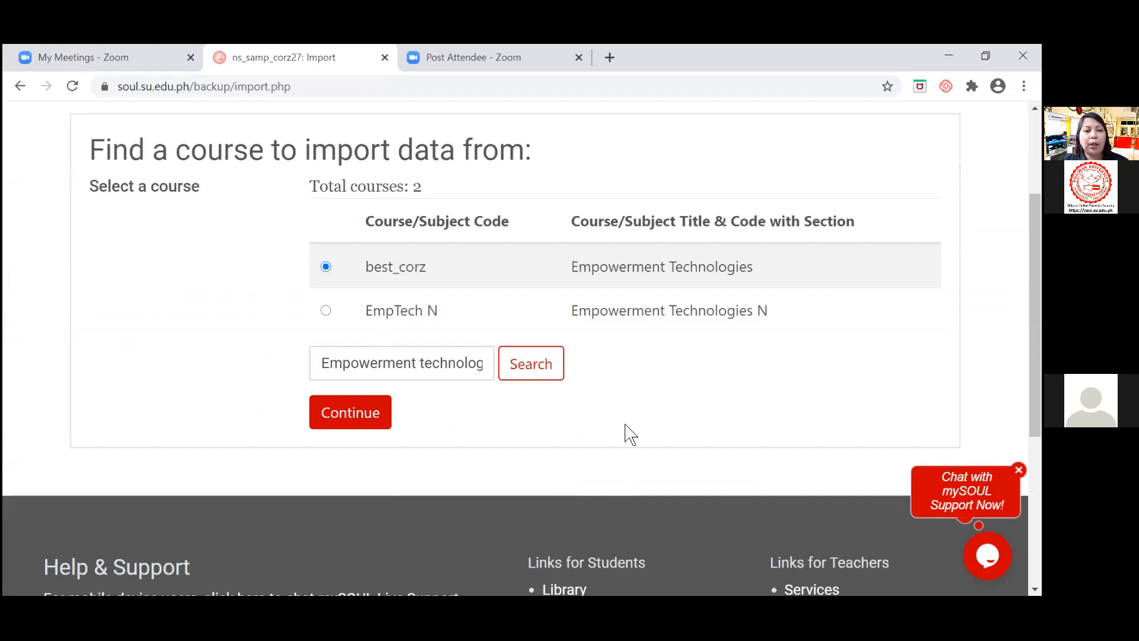
left_click(358, 423)
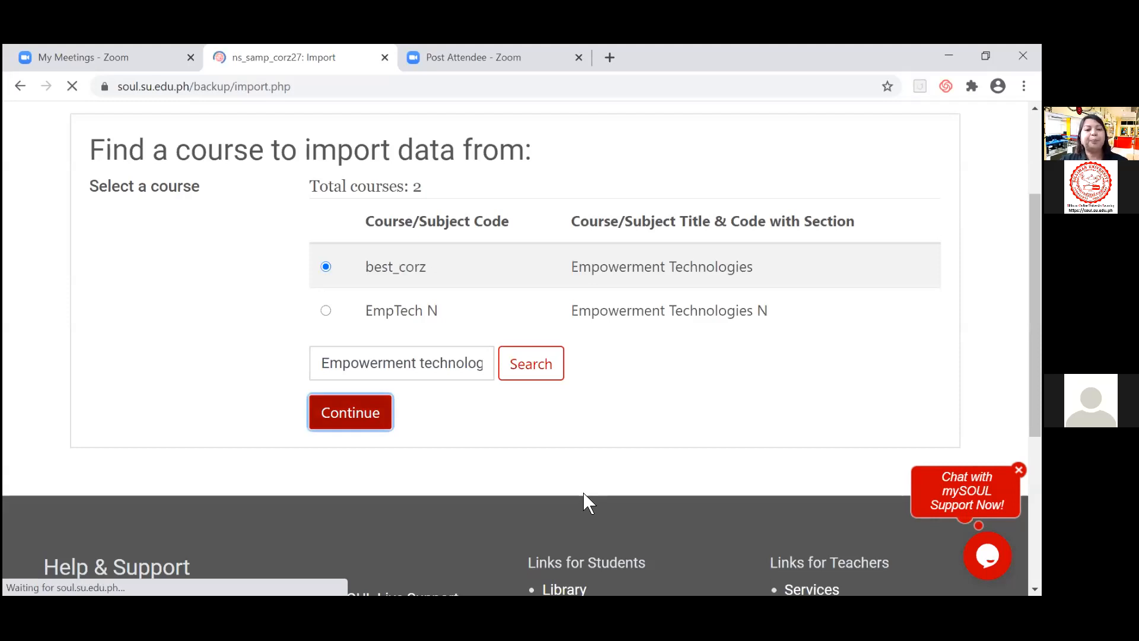
scroll(427, 445, "down", 8)
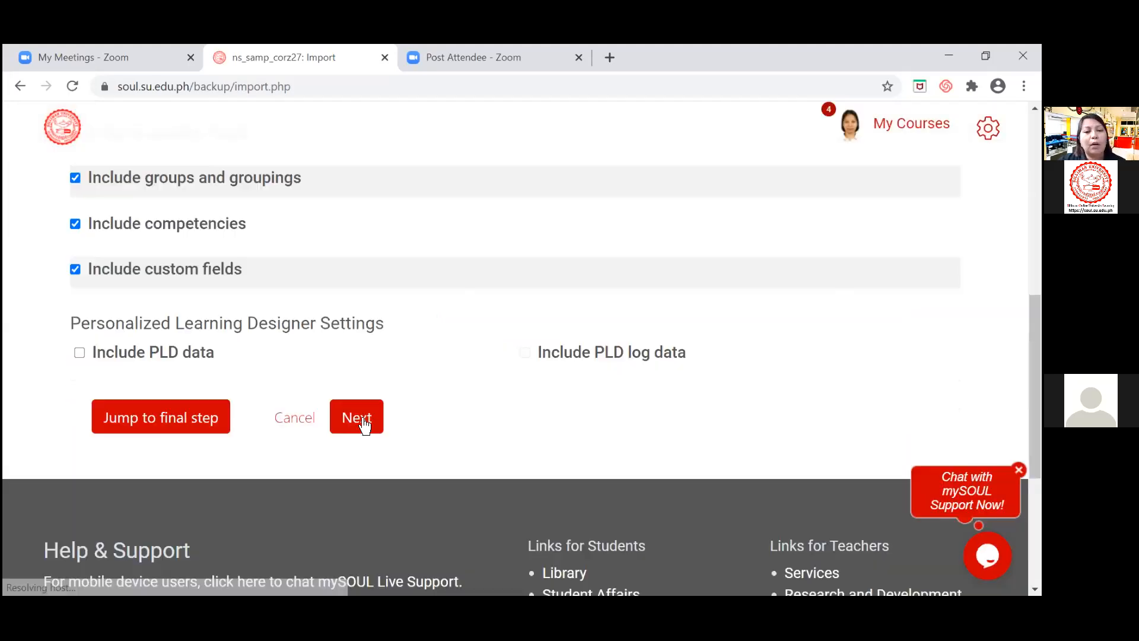
left_click(363, 423)
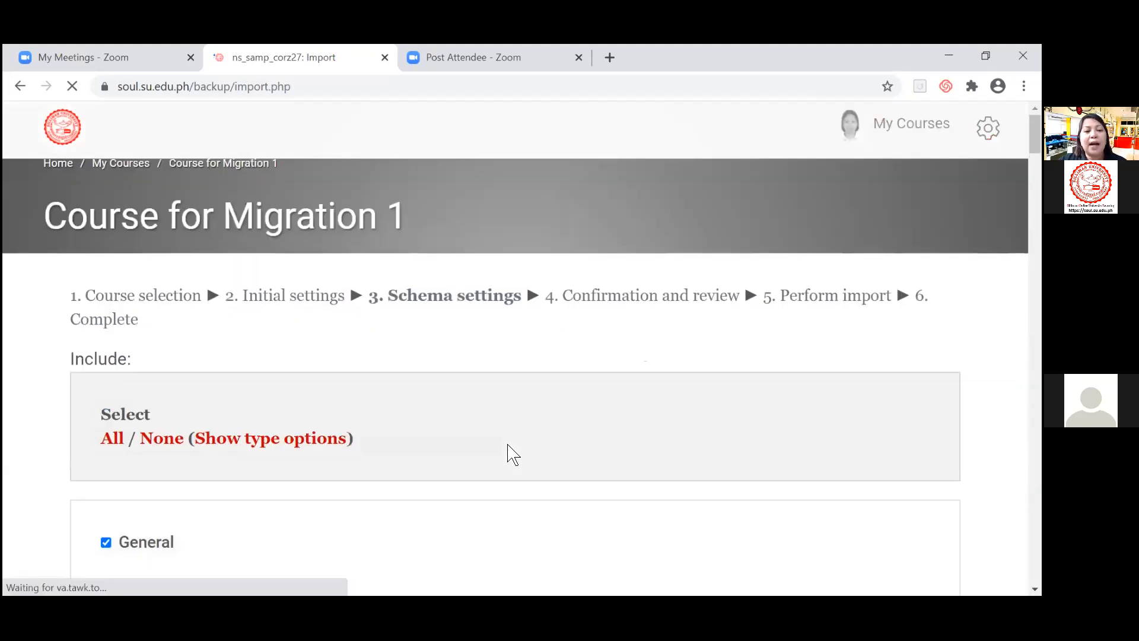
- Deselect every section and activity in the schema settings of the import
scroll(510, 454, "down", 3)
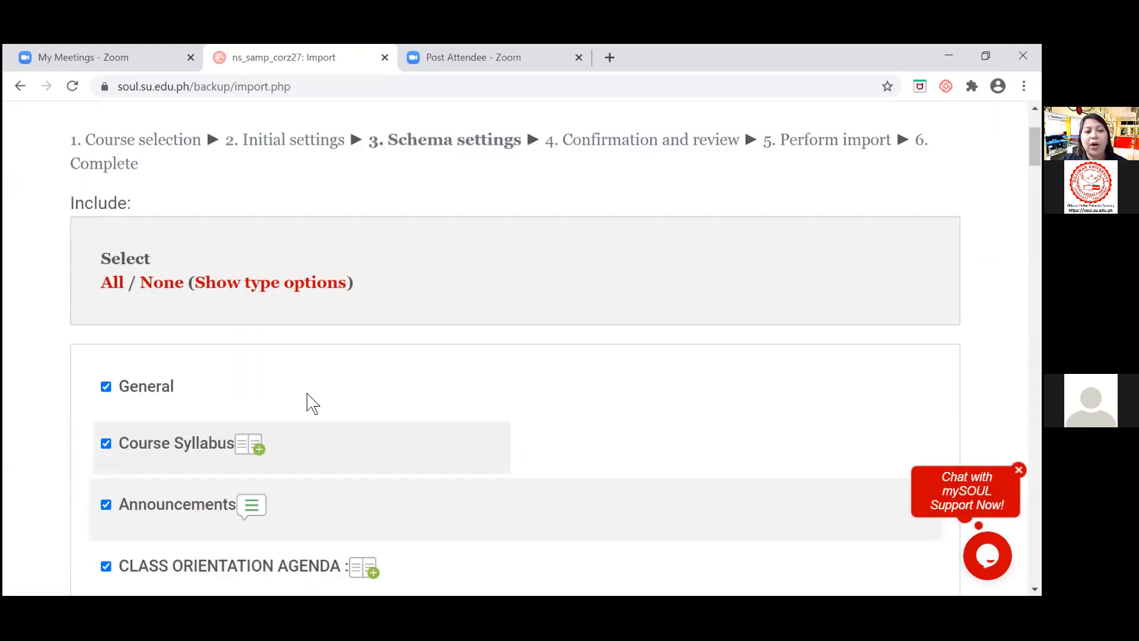
left_click(161, 287)
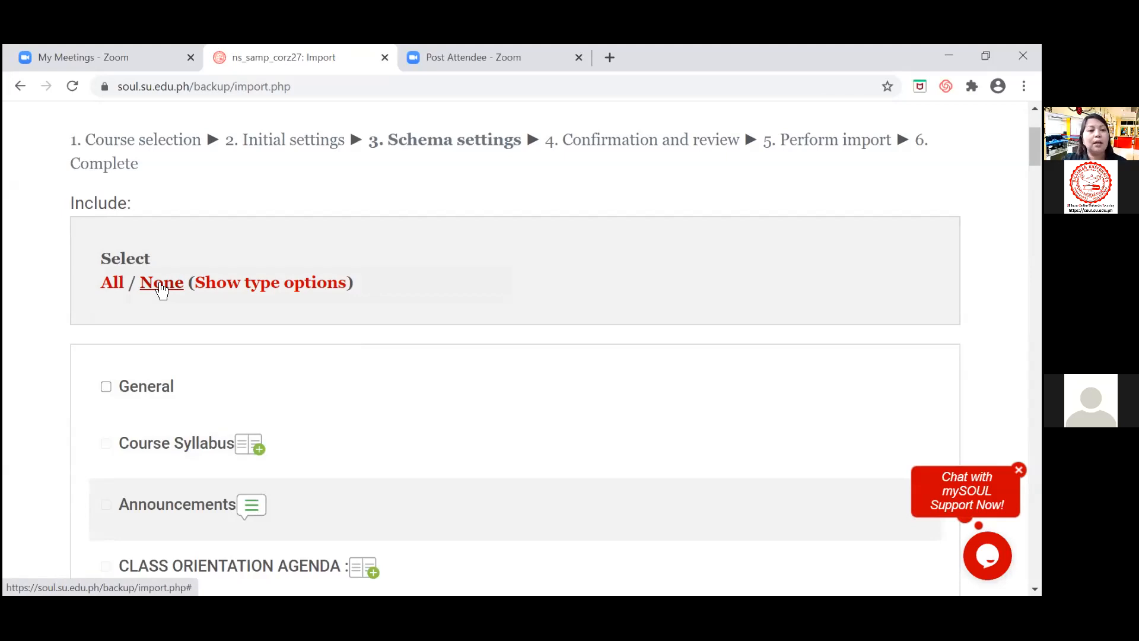
scroll(357, 382, "down", 2)
scroll(357, 383, "down", 2)
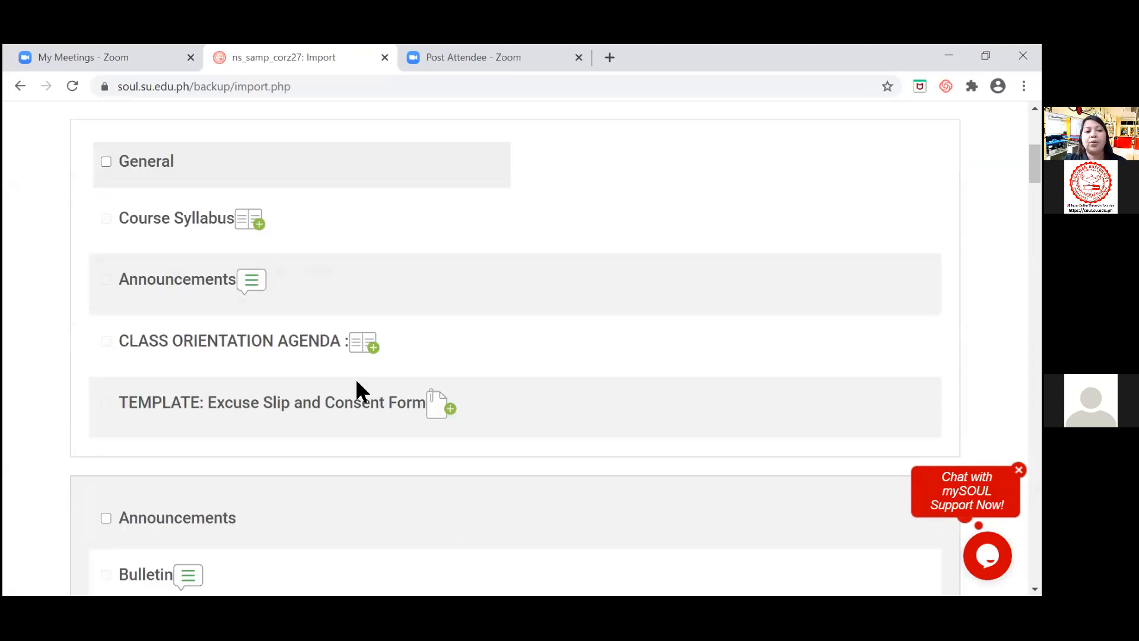
- Examine the source course's sections and activities in the schema settings to locate Activity 1: ICT Reflection
scroll(357, 382, "down", 4)
scroll(357, 383, "down", 5)
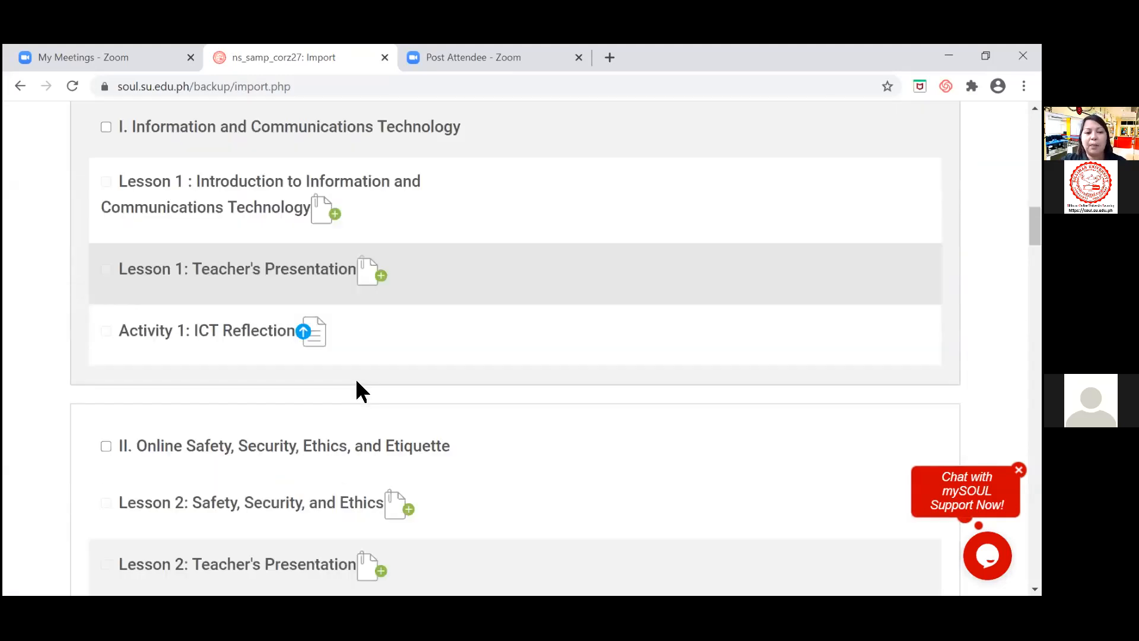
scroll(357, 383, "down", 10)
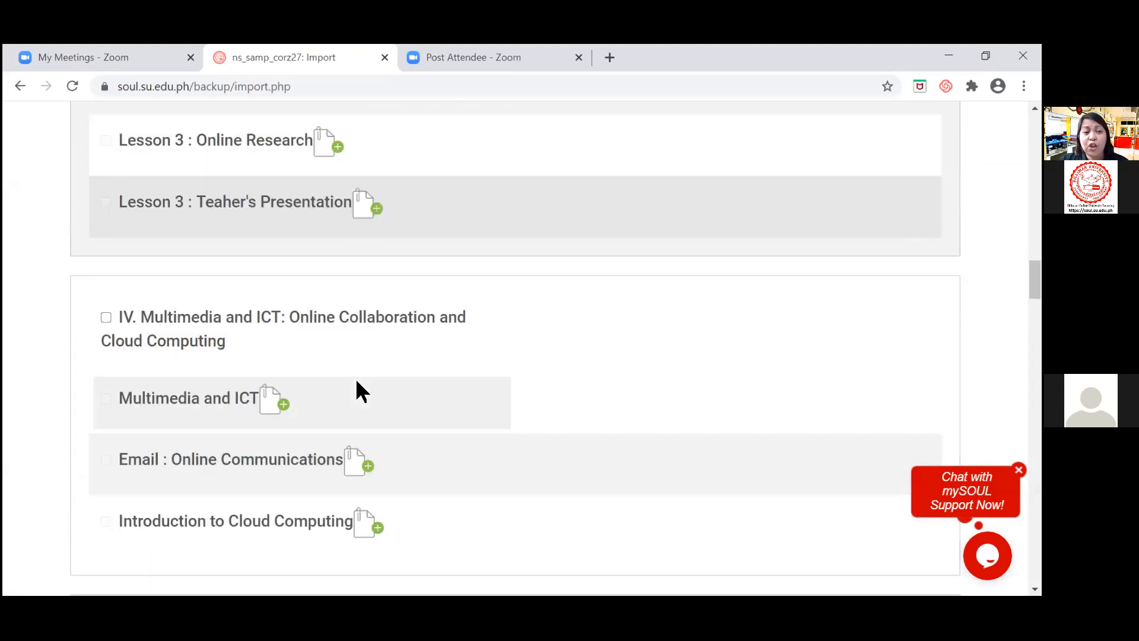
scroll(356, 388, "up", 15)
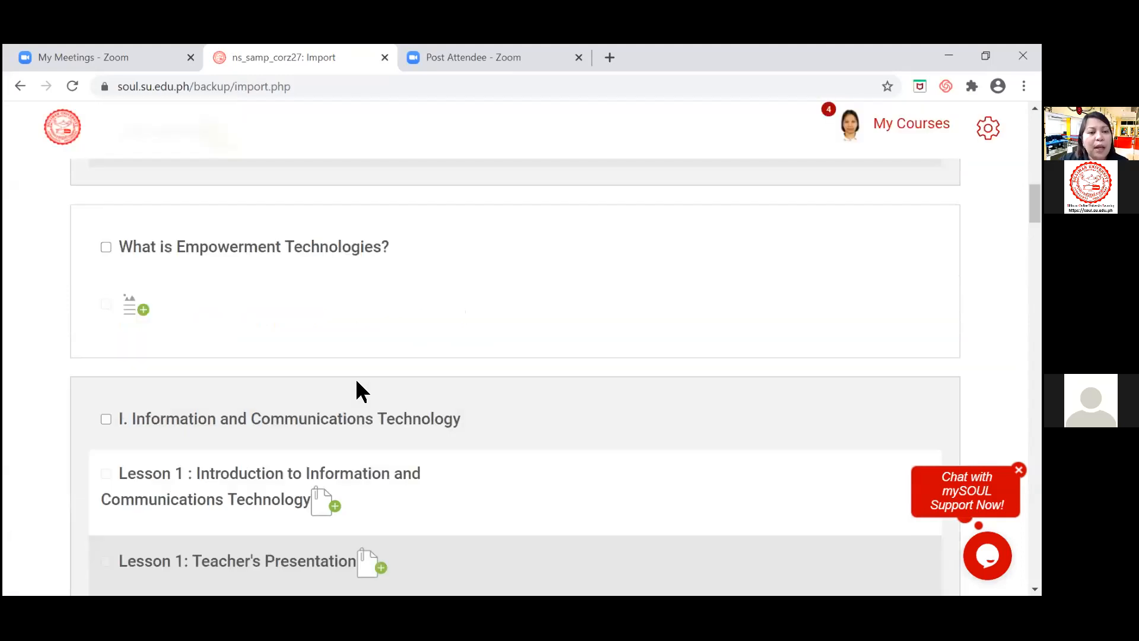
scroll(356, 388, "up", 5)
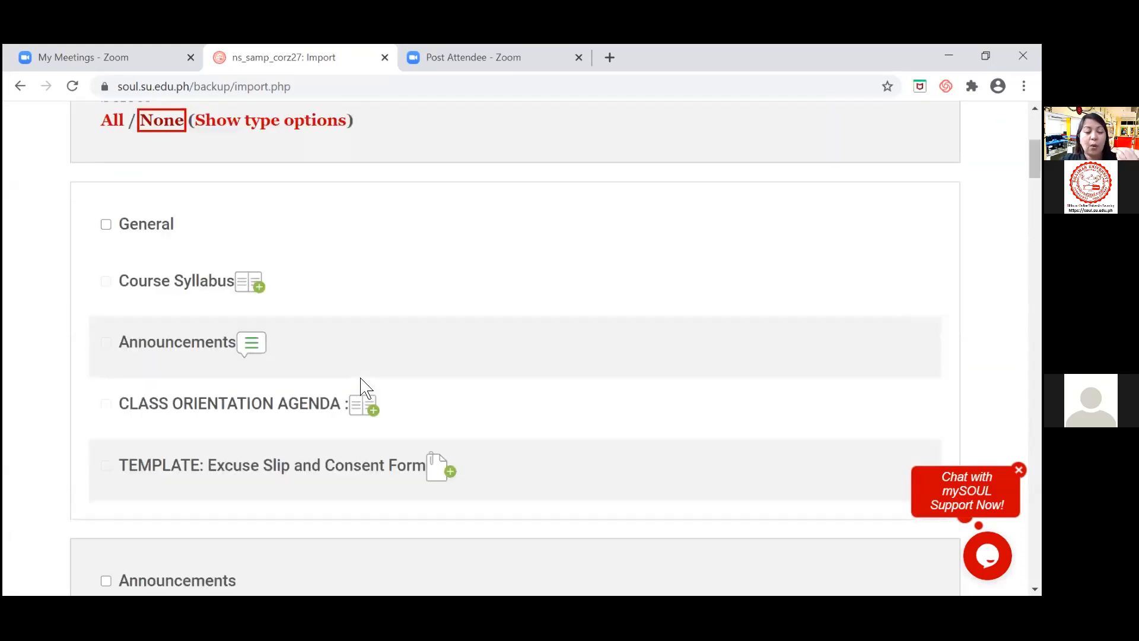
scroll(364, 388, "down", 1)
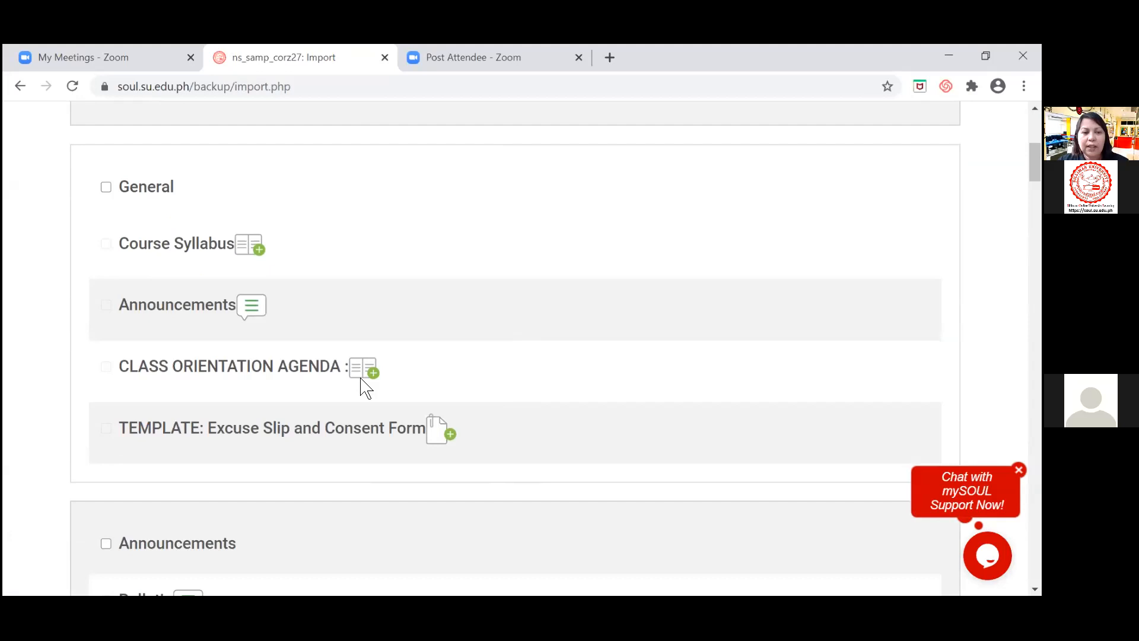
scroll(363, 389, "down", 3)
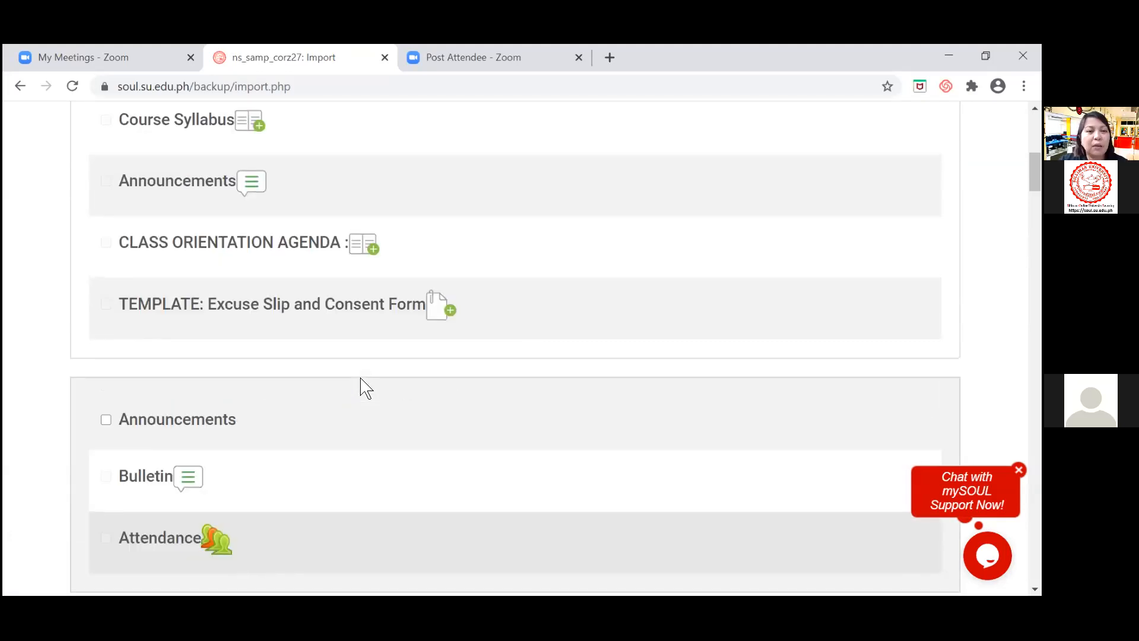
scroll(363, 389, "up", 4)
scroll(363, 388, "down", 1)
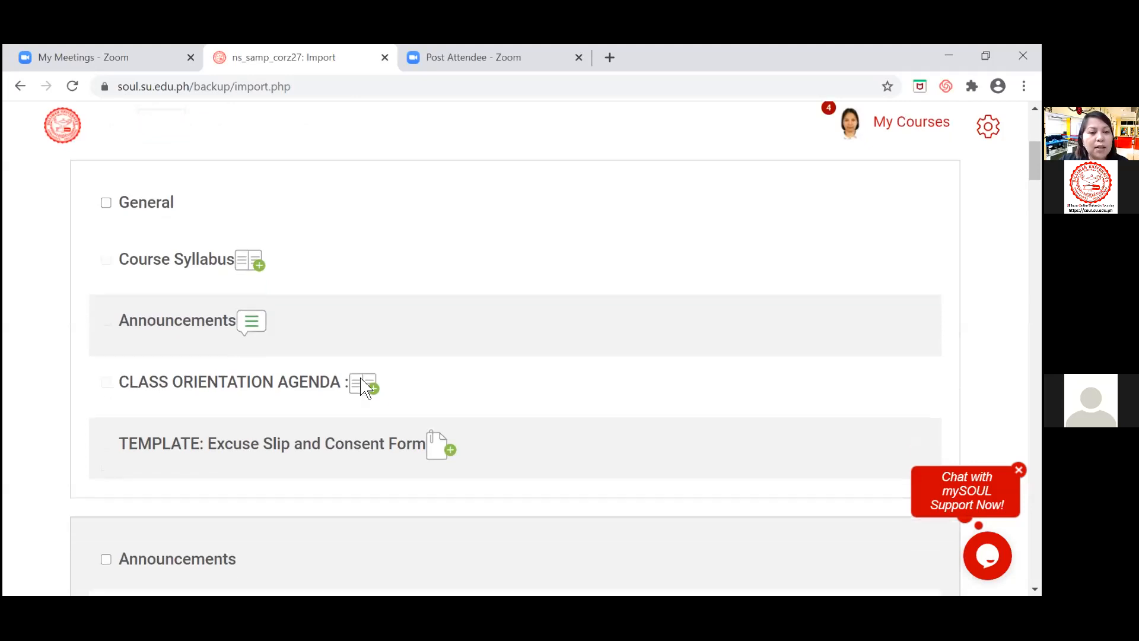
scroll(363, 389, "down", 10)
scroll(168, 236, "down", 5)
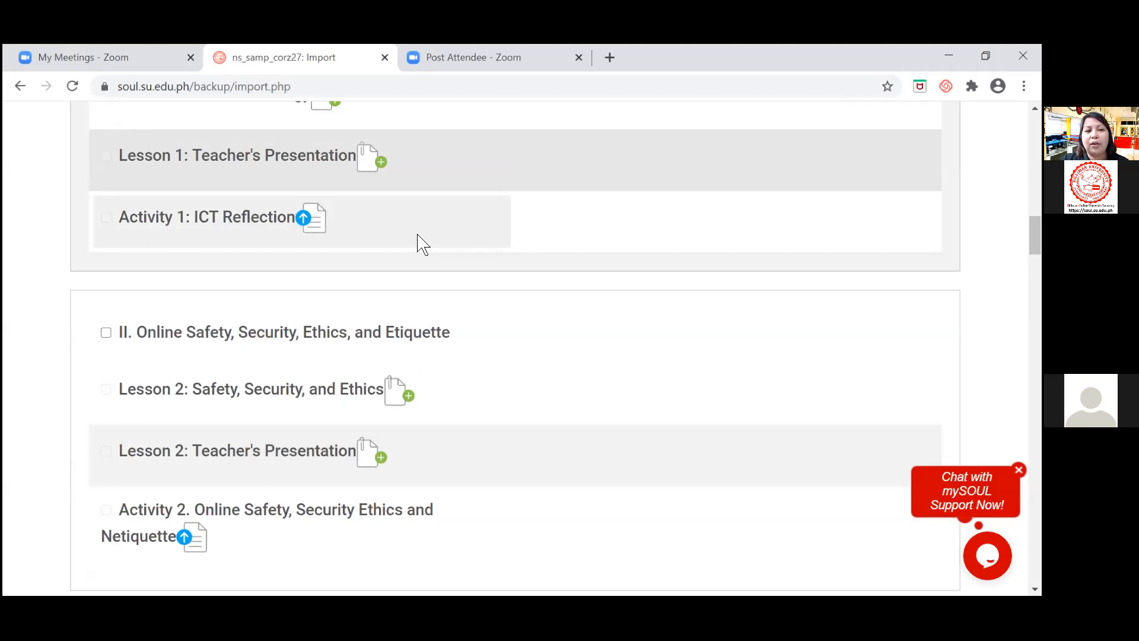
- Include section I. Information and Communications Technology with only Activity 1: ICT Reflection, and proceed to the confirmation and review stage
scroll(421, 243, "up", 3)
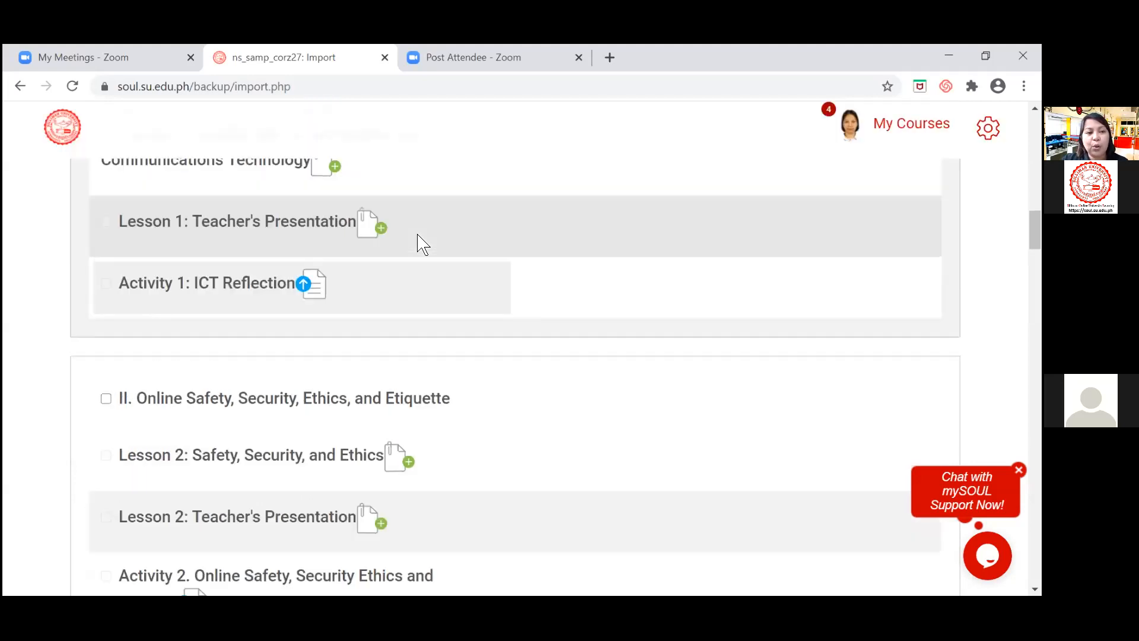
scroll(422, 243, "up", 2)
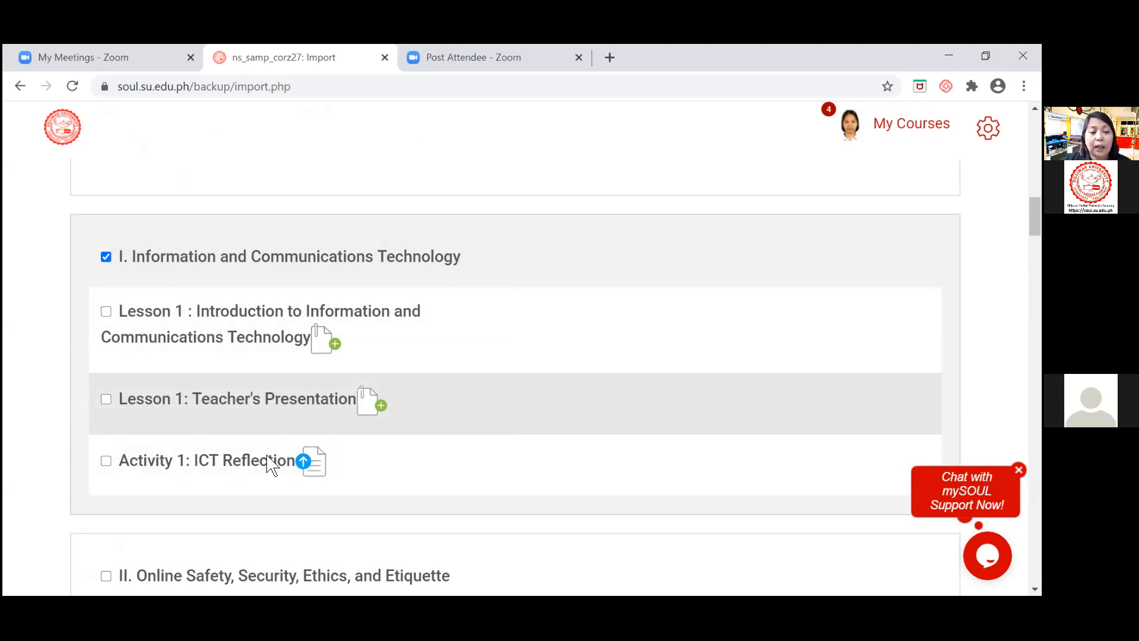
left_click(106, 461)
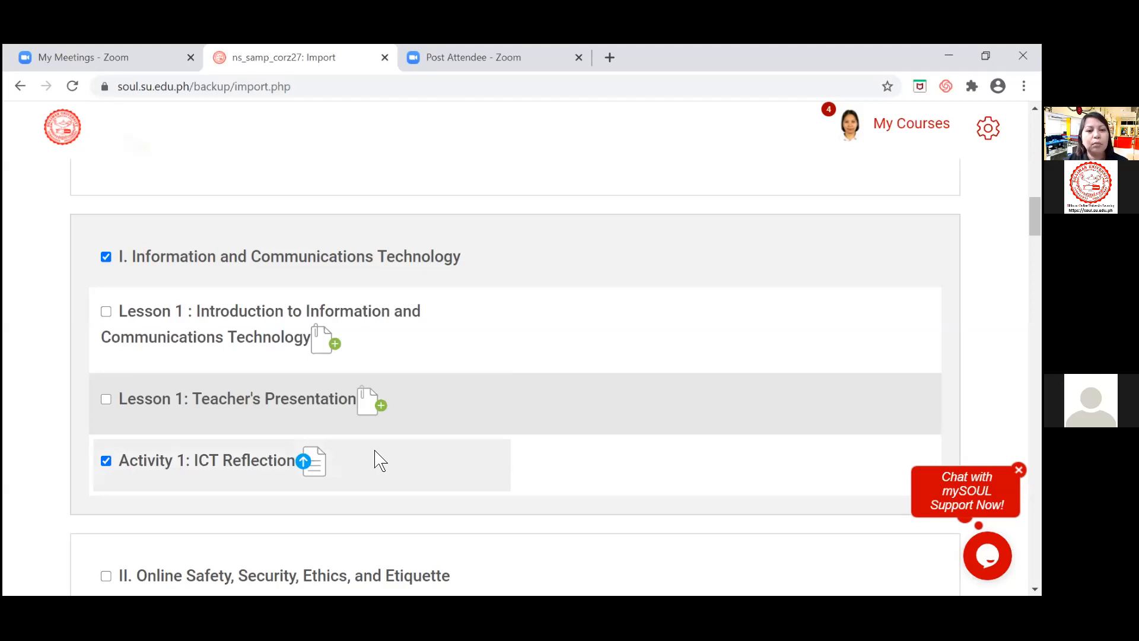
scroll(380, 460, "down", 1)
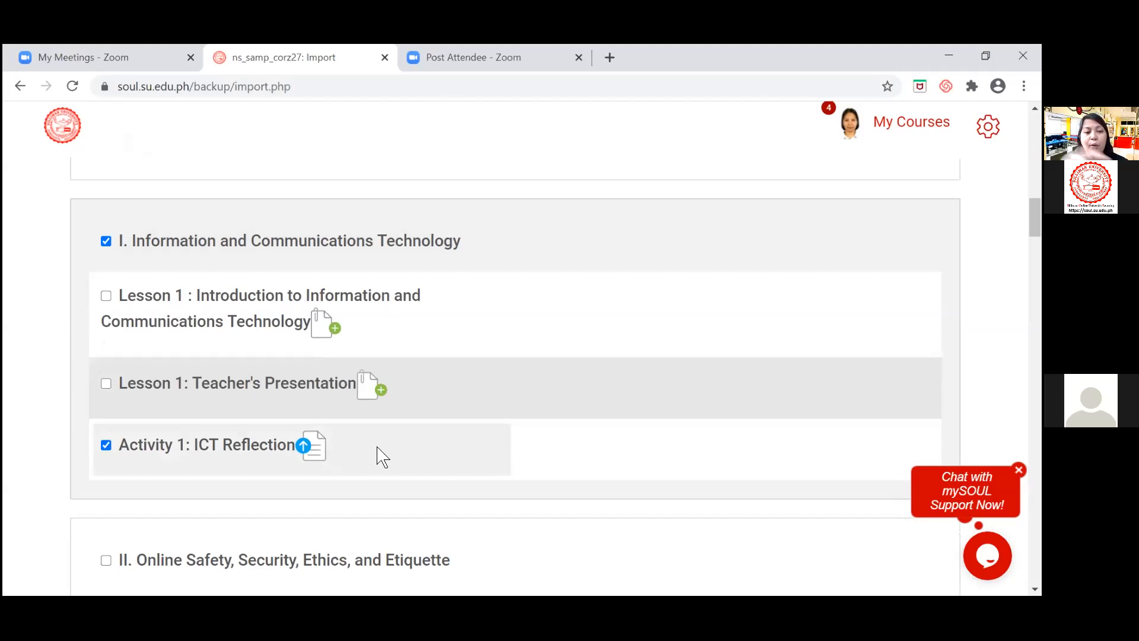
scroll(379, 457, "down", 4)
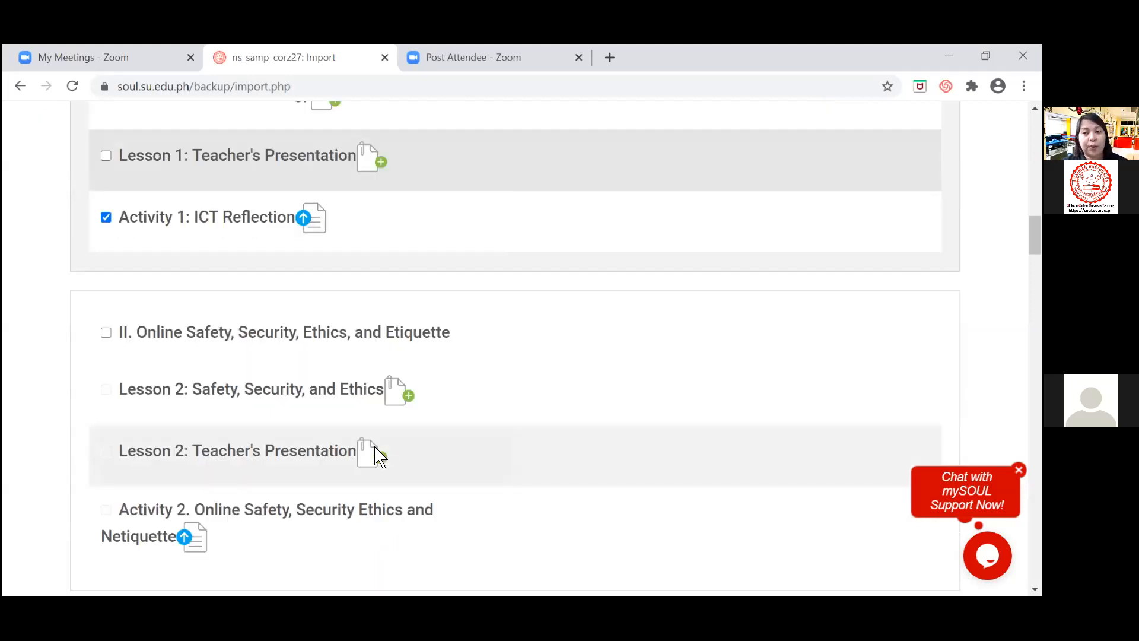
scroll(378, 456, "up", 2)
scroll(427, 496, "up", 3)
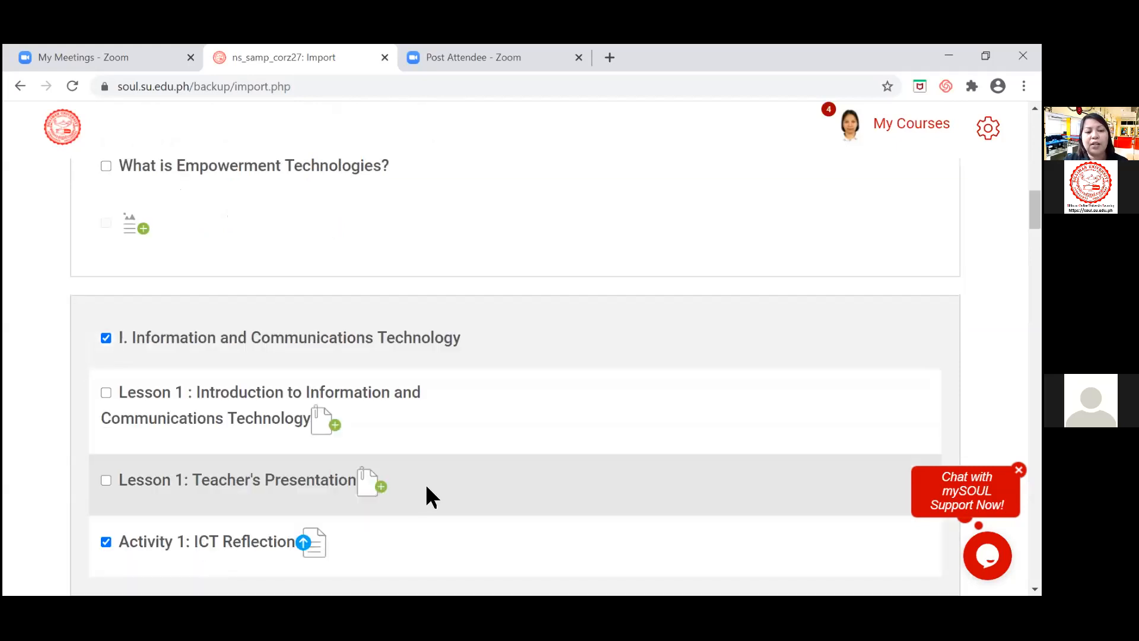
scroll(425, 499, "down", 1)
scroll(425, 500, "down", 1)
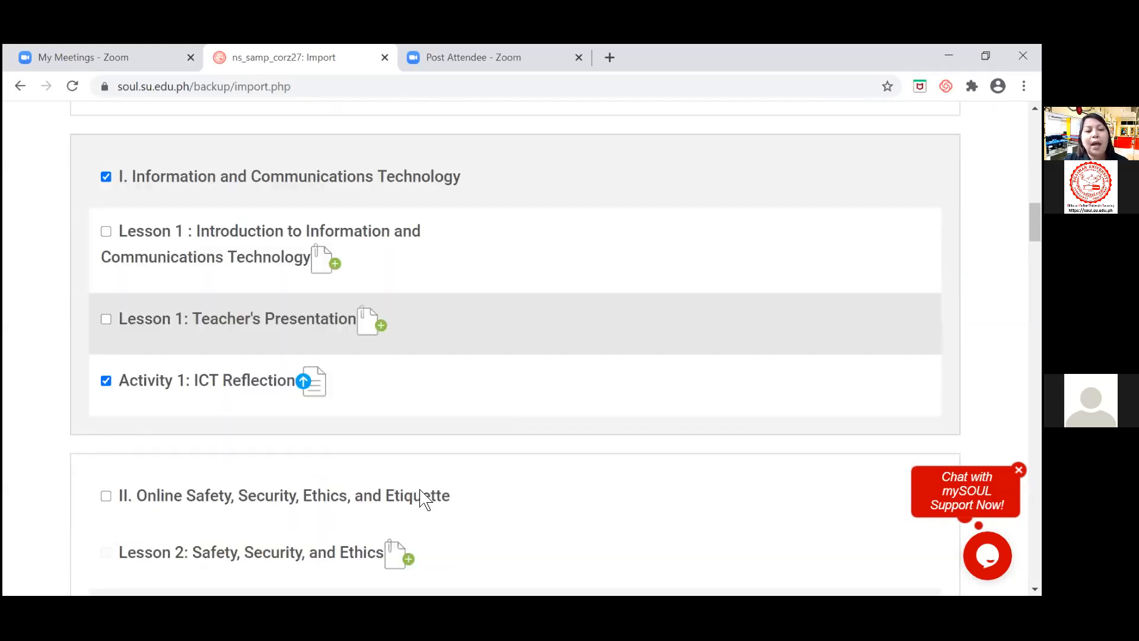
scroll(422, 499, "down", 15)
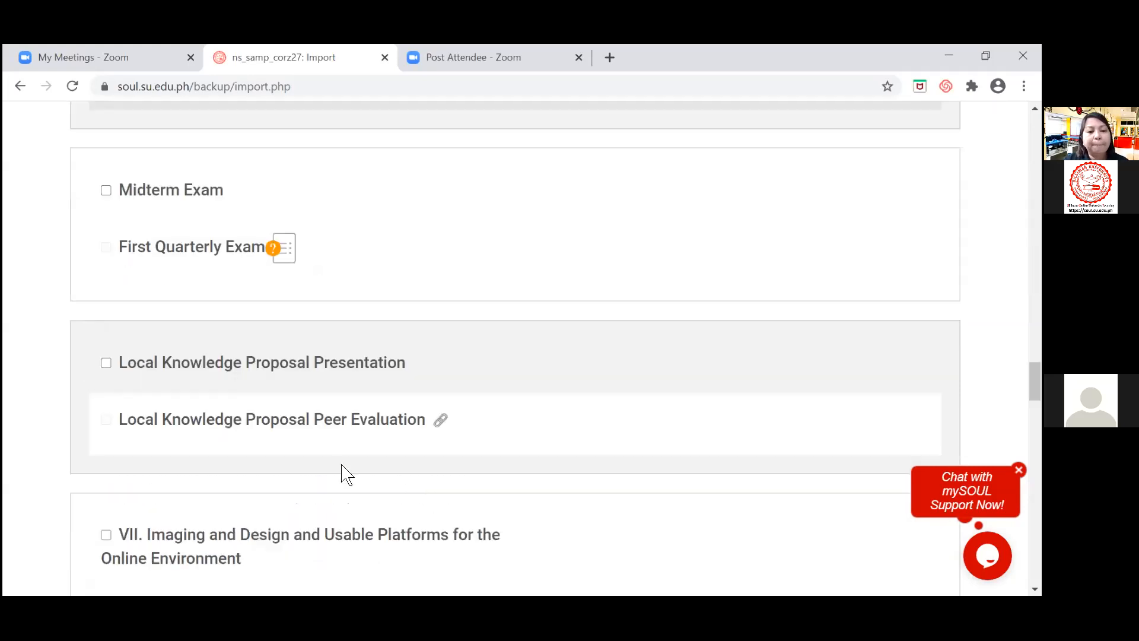
scroll(343, 473, "down", 15)
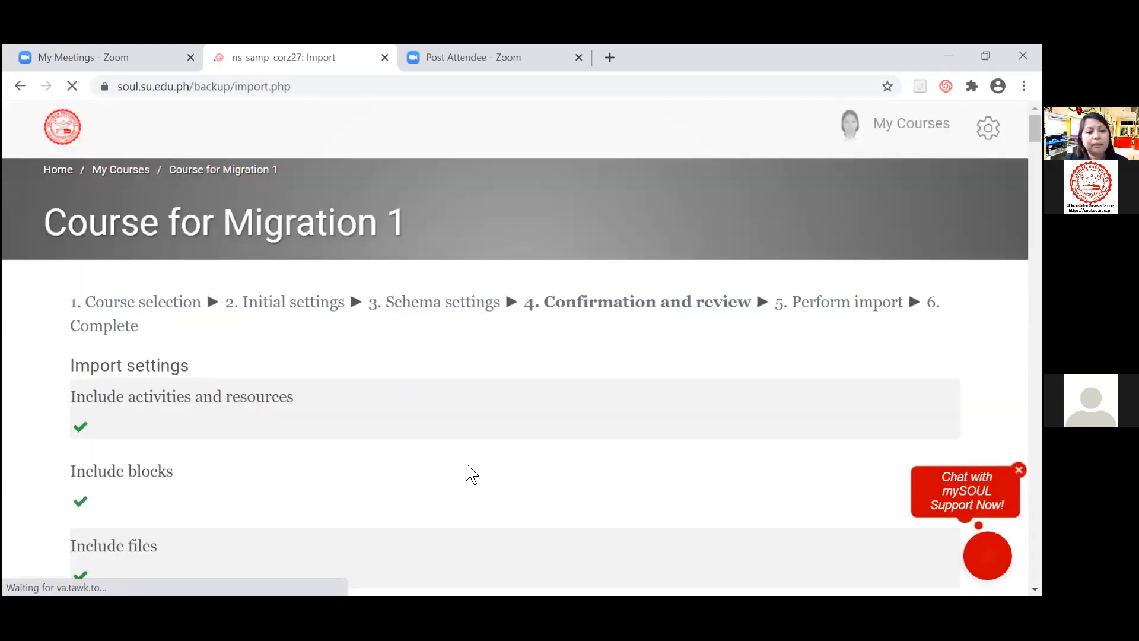
- Review which sections and activities are marked for inclusion in the import confirmation list
scroll(469, 473, "down", 10)
scroll(470, 473, "down", 12)
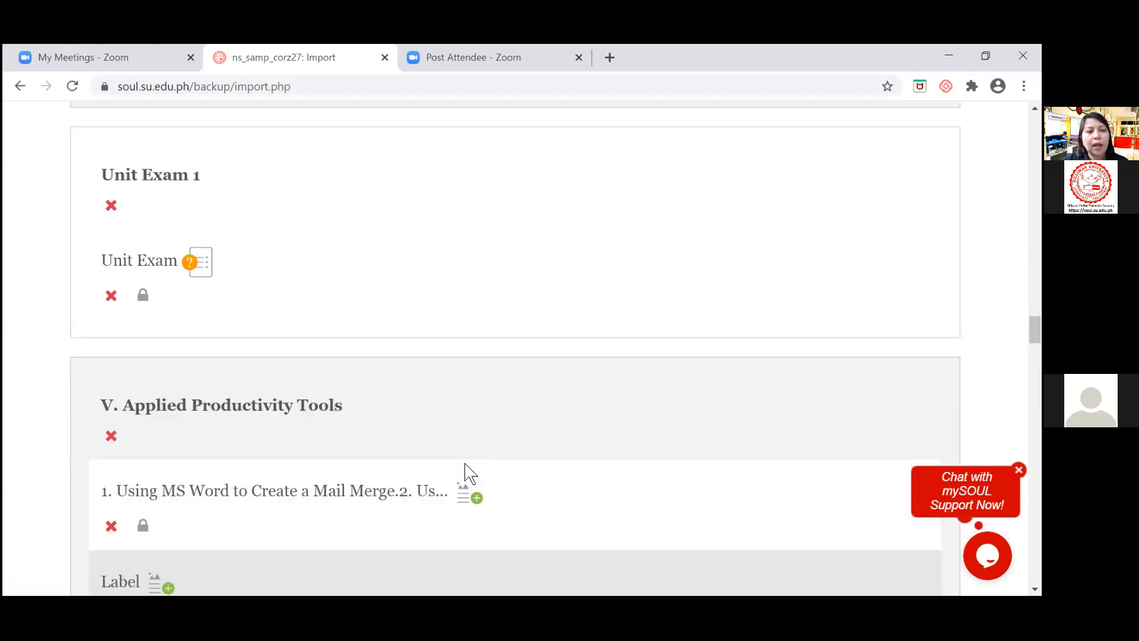
scroll(469, 473, "up", 12)
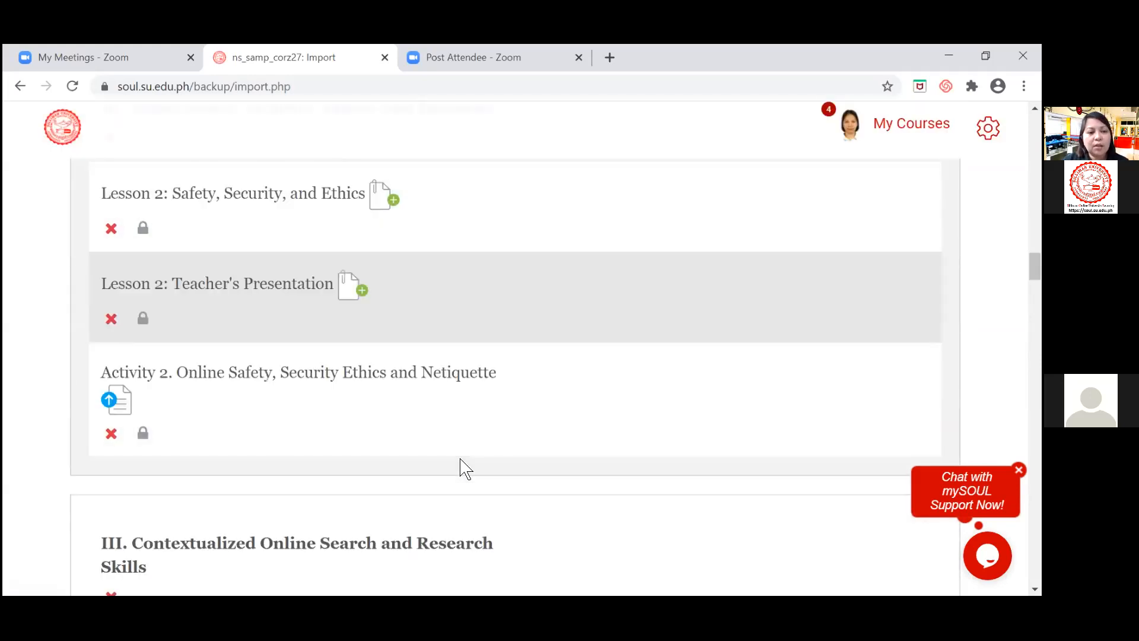
scroll(465, 471, "down", 7)
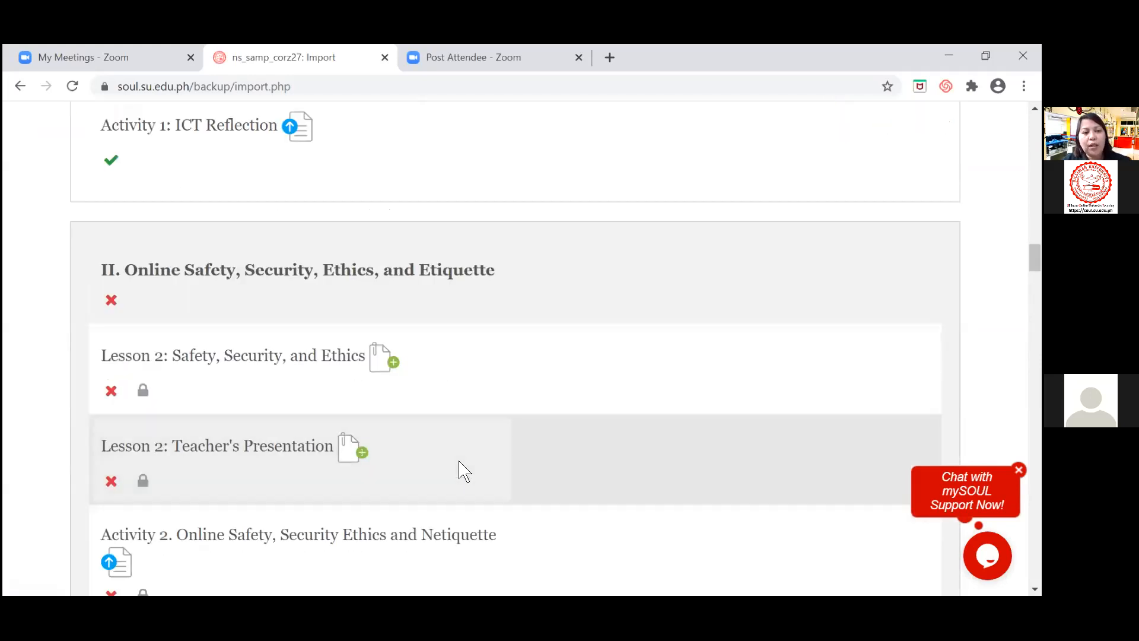
scroll(465, 472, "up", 7)
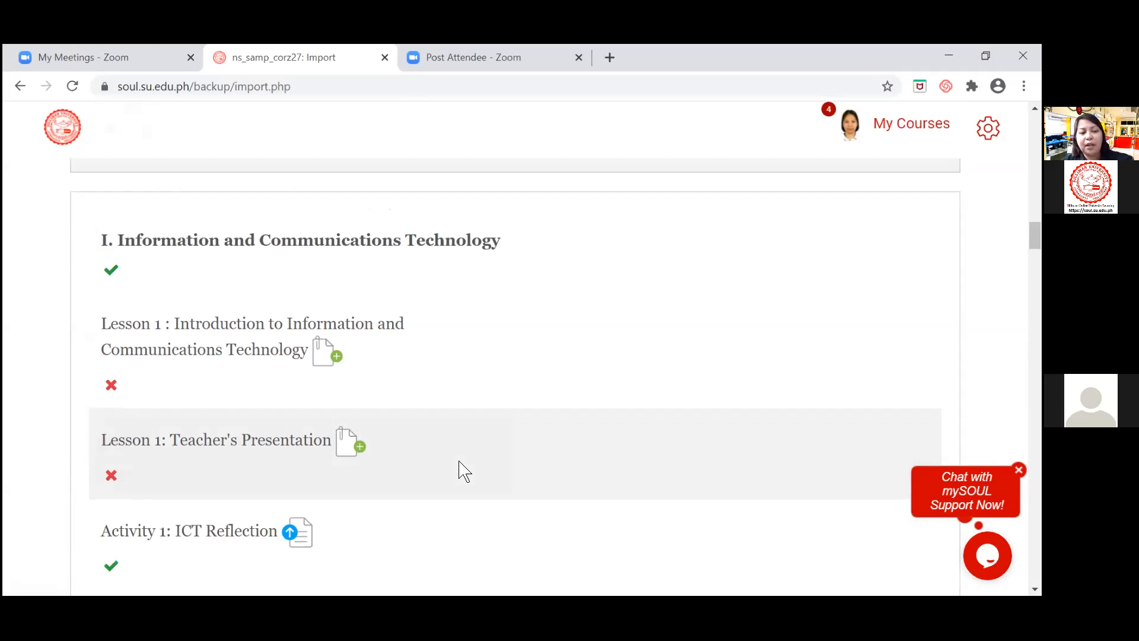
scroll(465, 472, "down", 3)
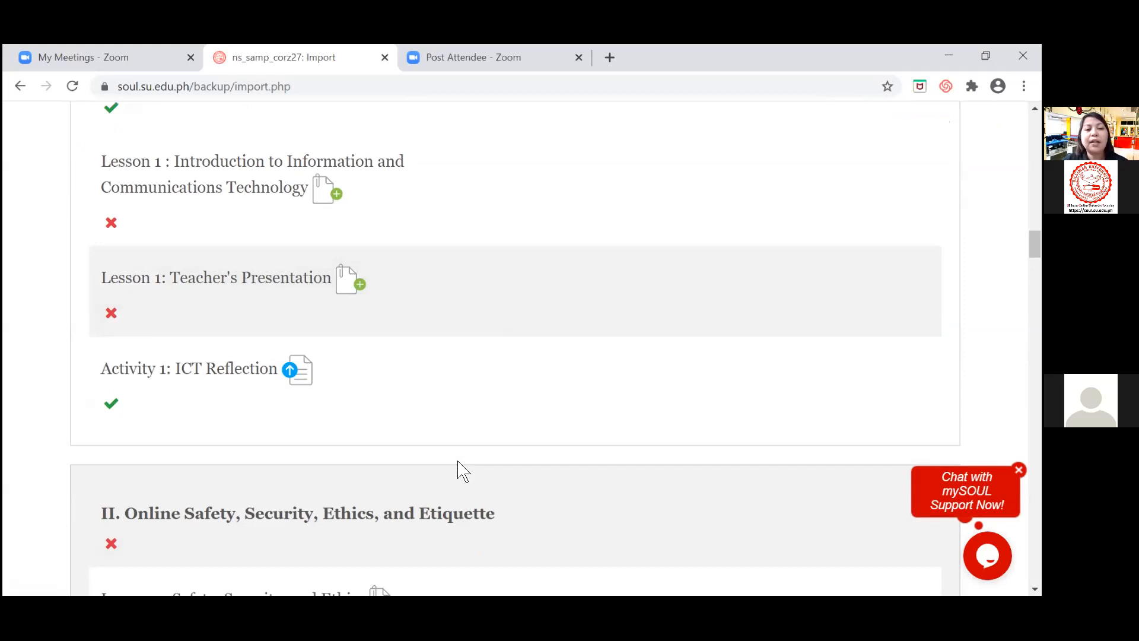
scroll(463, 472, "down", 15)
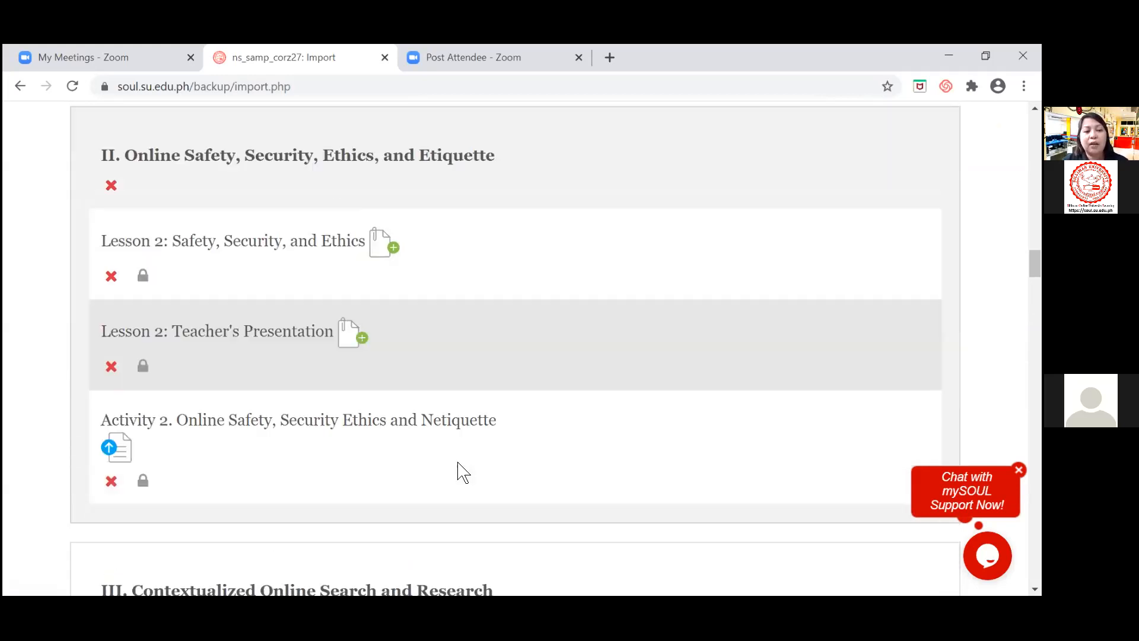
scroll(462, 478, "down", 20)
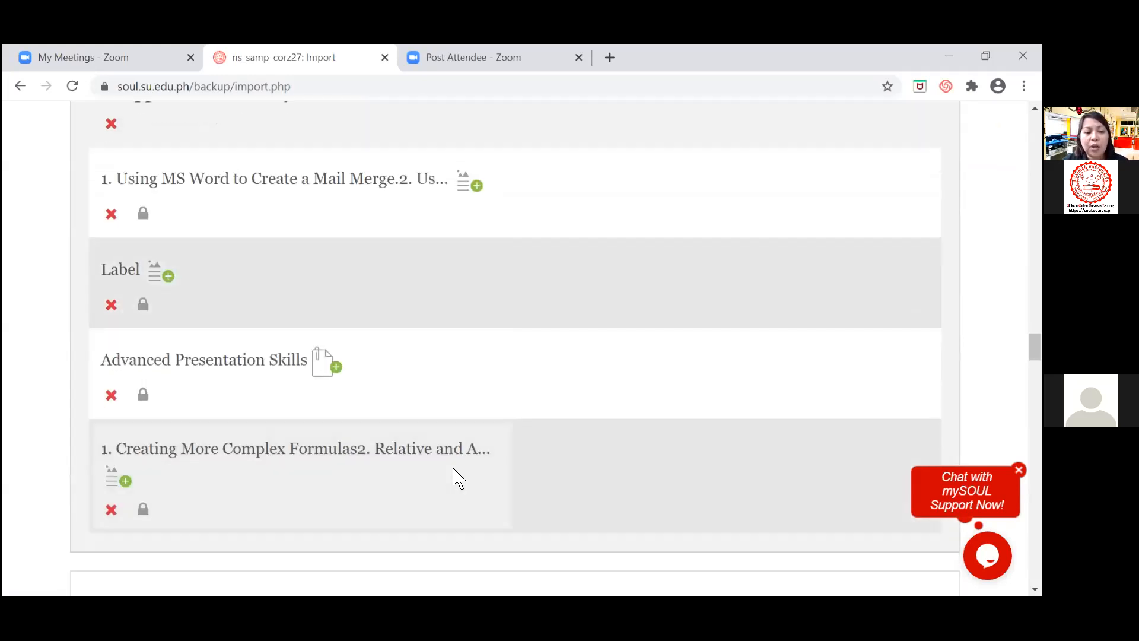
scroll(450, 472, "down", 20)
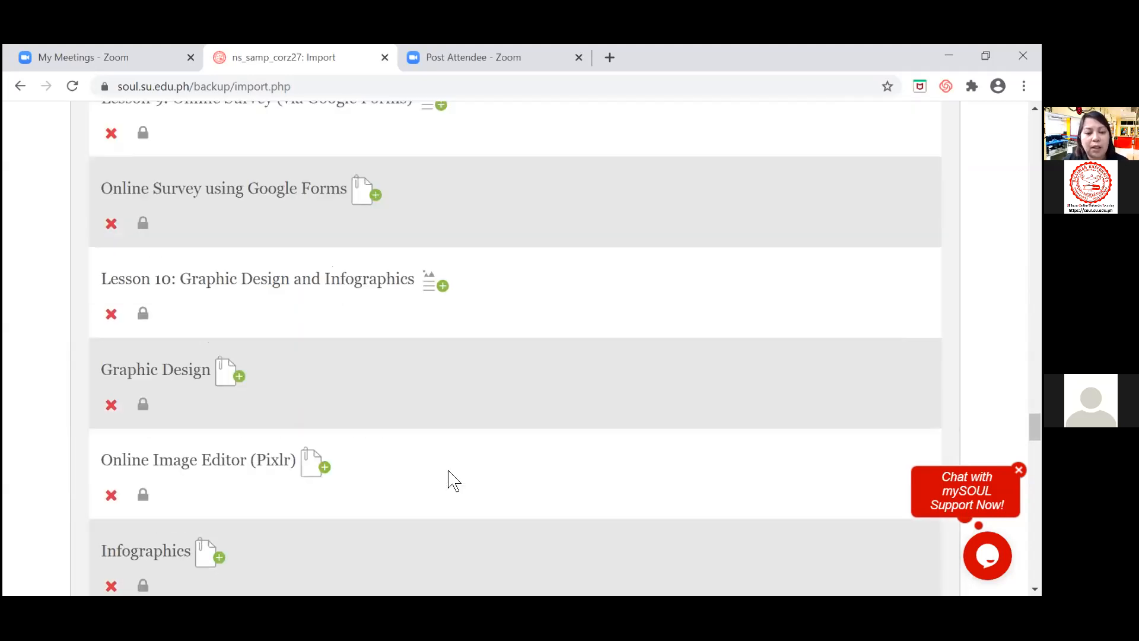
- Perform the reviewed import into Course for Migration 1
scroll(449, 478, "down", 10)
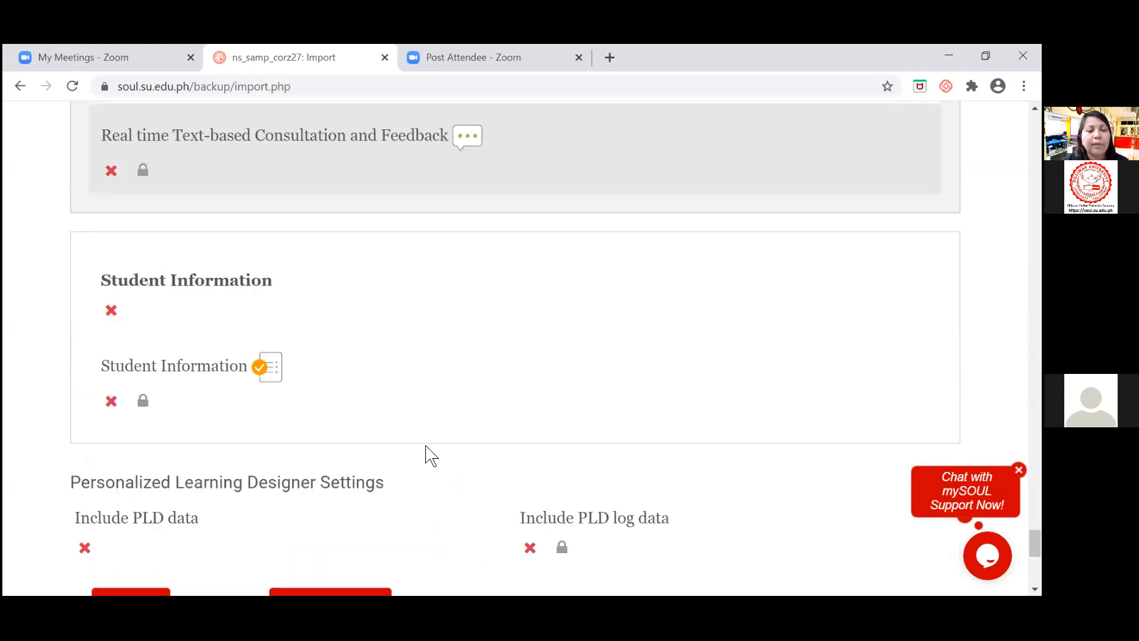
scroll(353, 309, "up", 3)
left_click(354, 309)
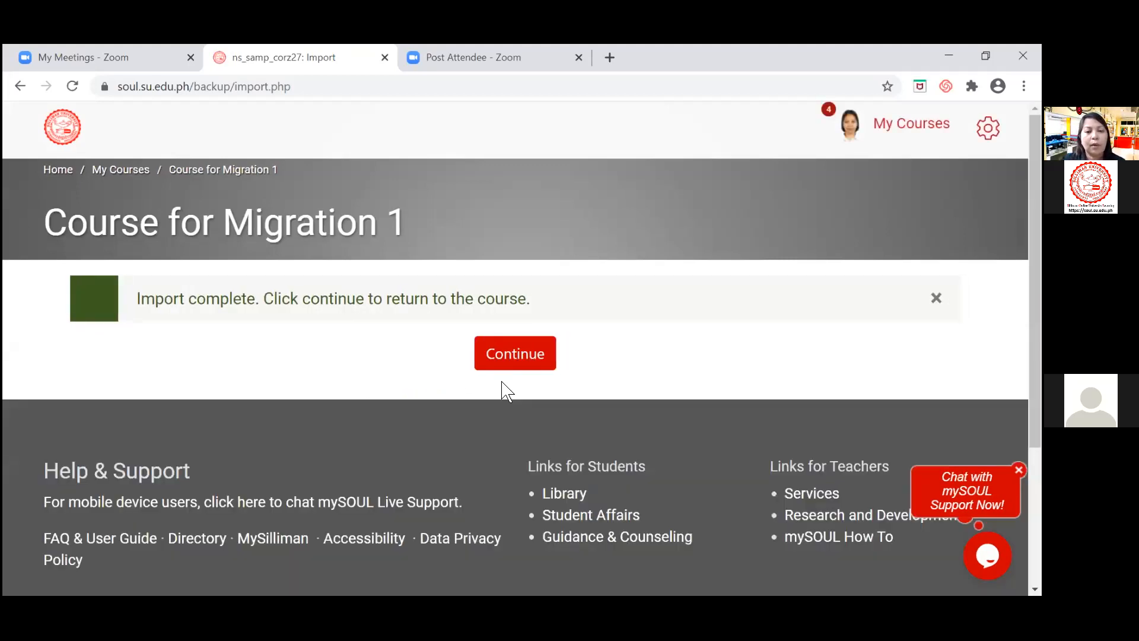
- Return to Course for Migration 1 and check section I. Information and Communications Technology for Activity 1: ICT Reflection
left_click(517, 356)
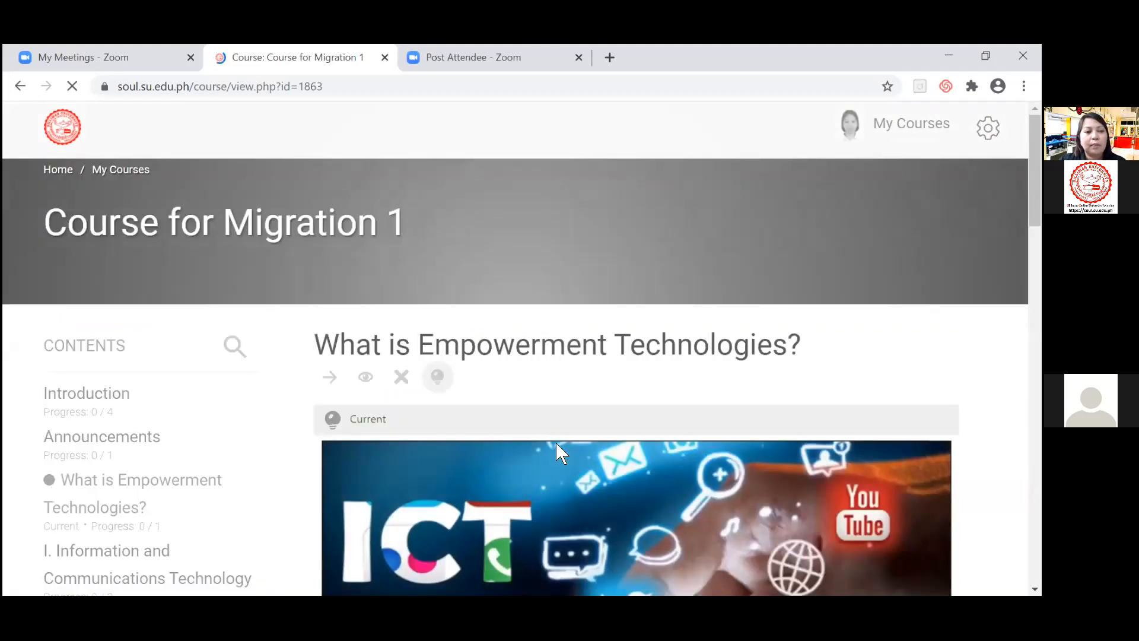
scroll(114, 563, "down", 6)
scroll(117, 560, "up", 6)
left_click(122, 558)
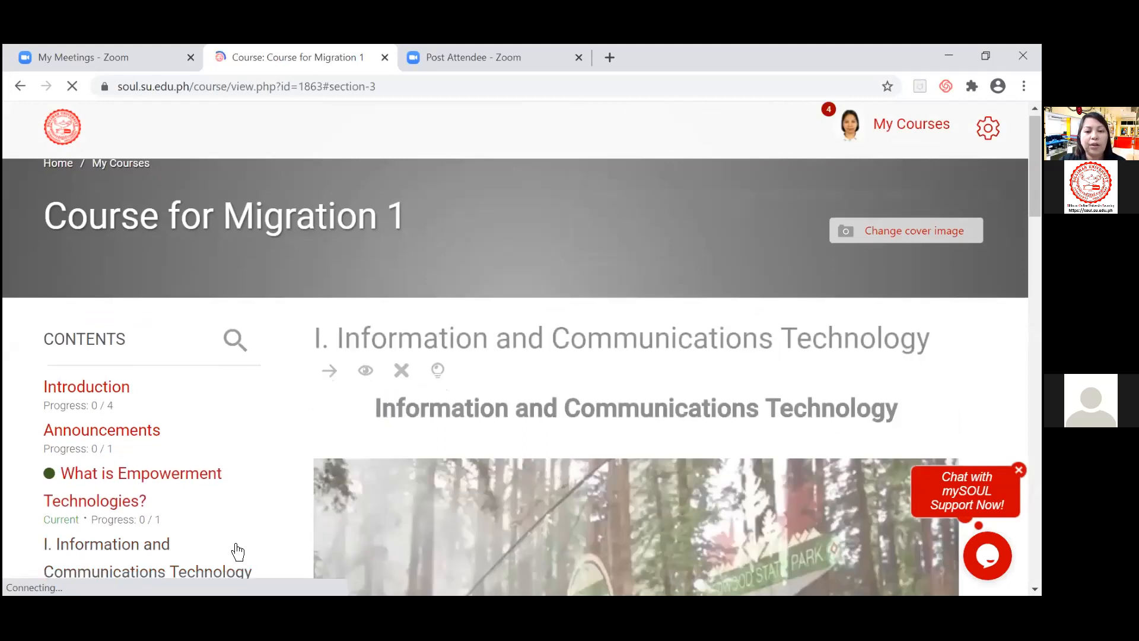
scroll(534, 212, "down", 10)
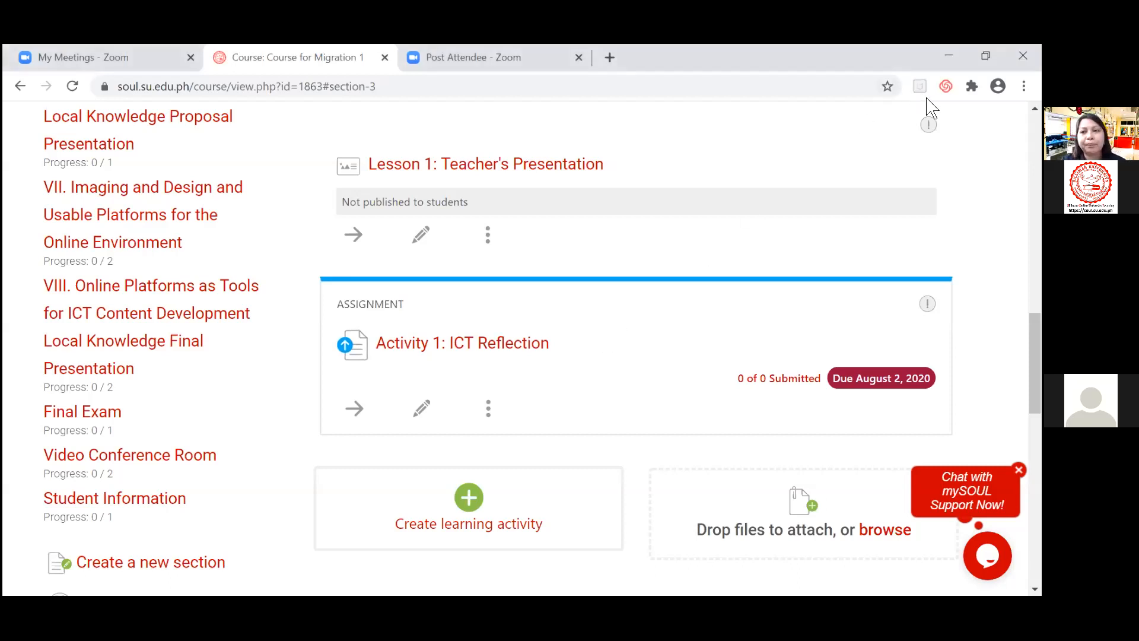
- Switch from Course for Migration 1 to Course for Migration 2 through the list of enrolled courses
scroll(605, 181, "up", 1)
scroll(920, 132, "up", 3)
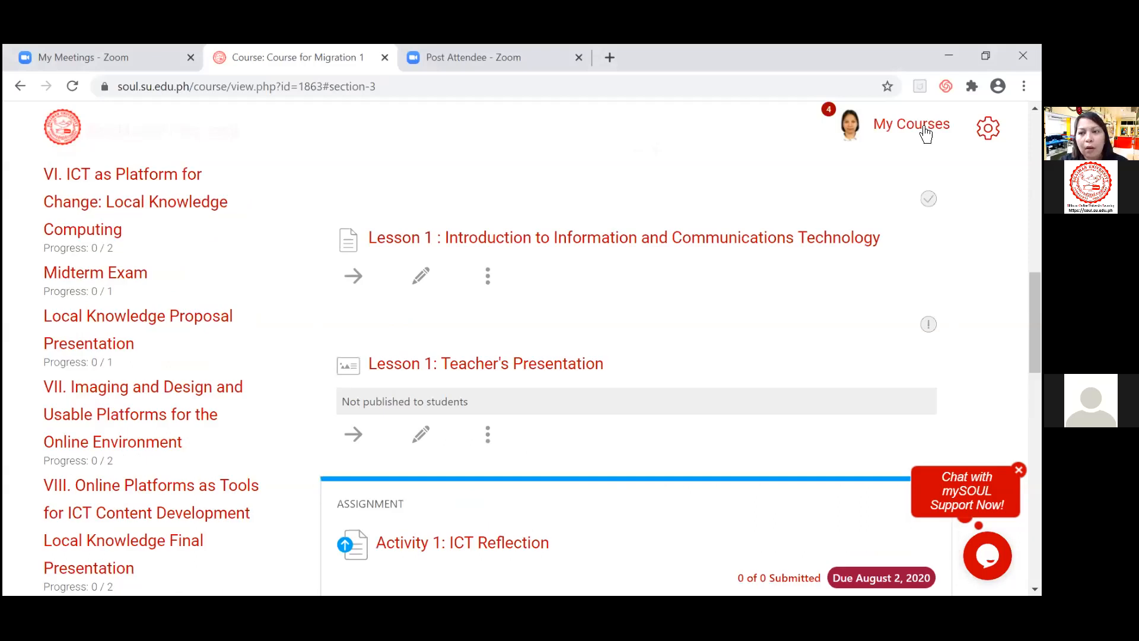
scroll(611, 301, "up", 4)
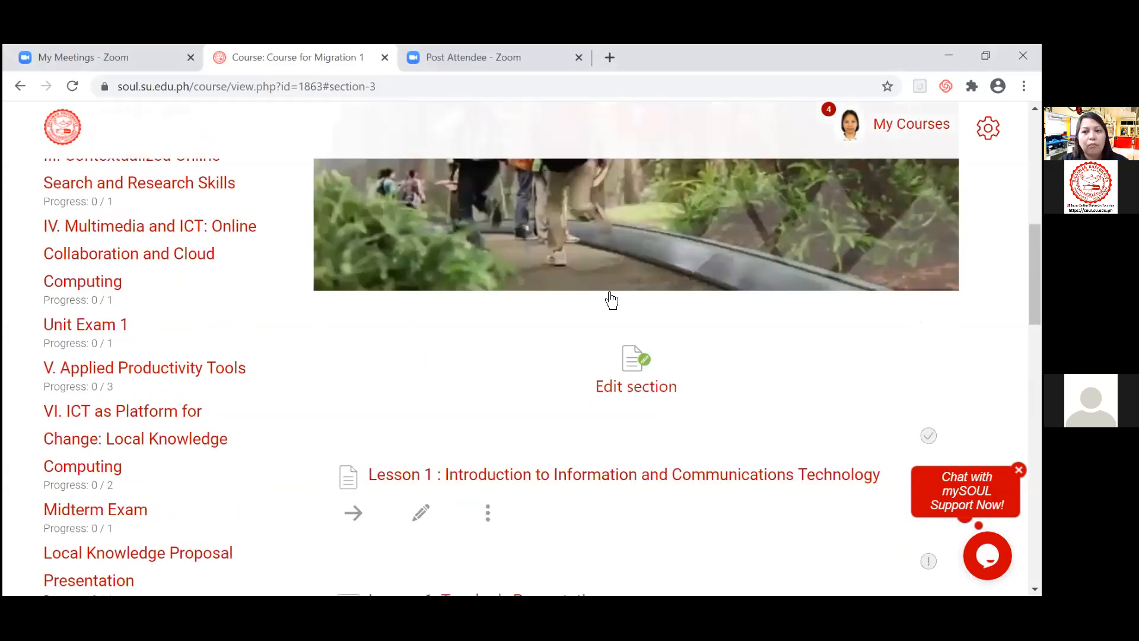
scroll(611, 301, "up", 1)
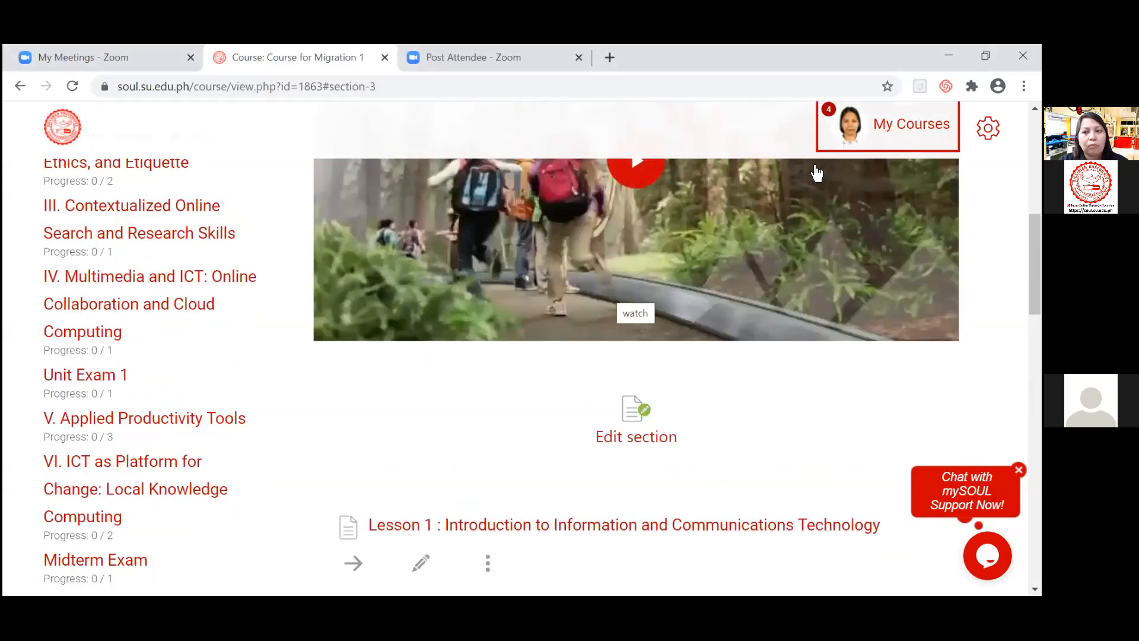
left_click(918, 129)
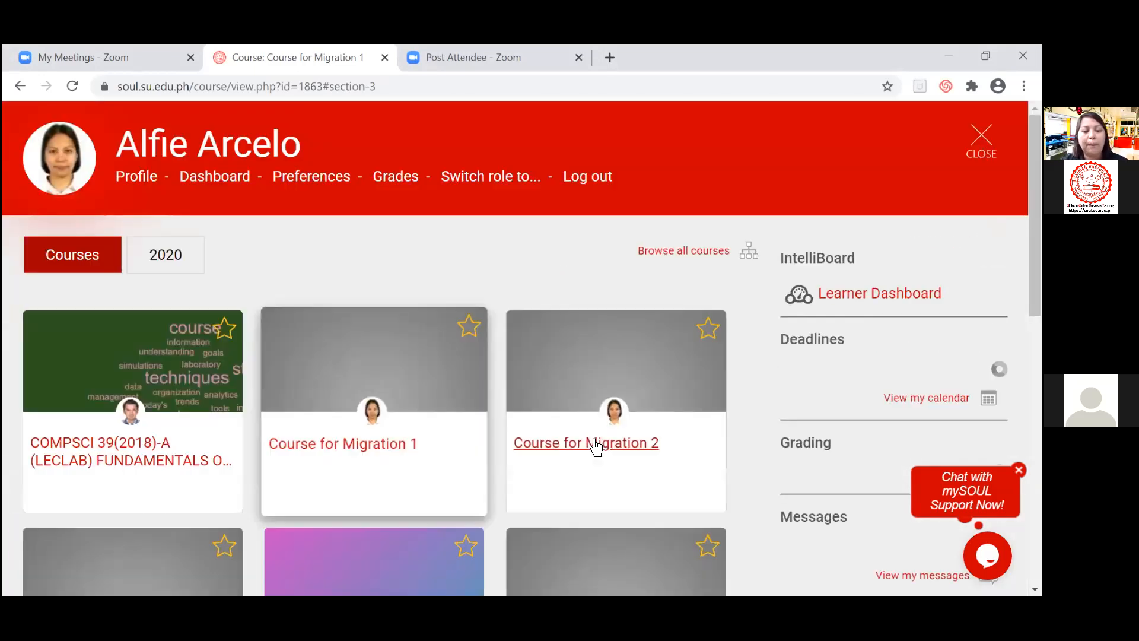
left_click(595, 445)
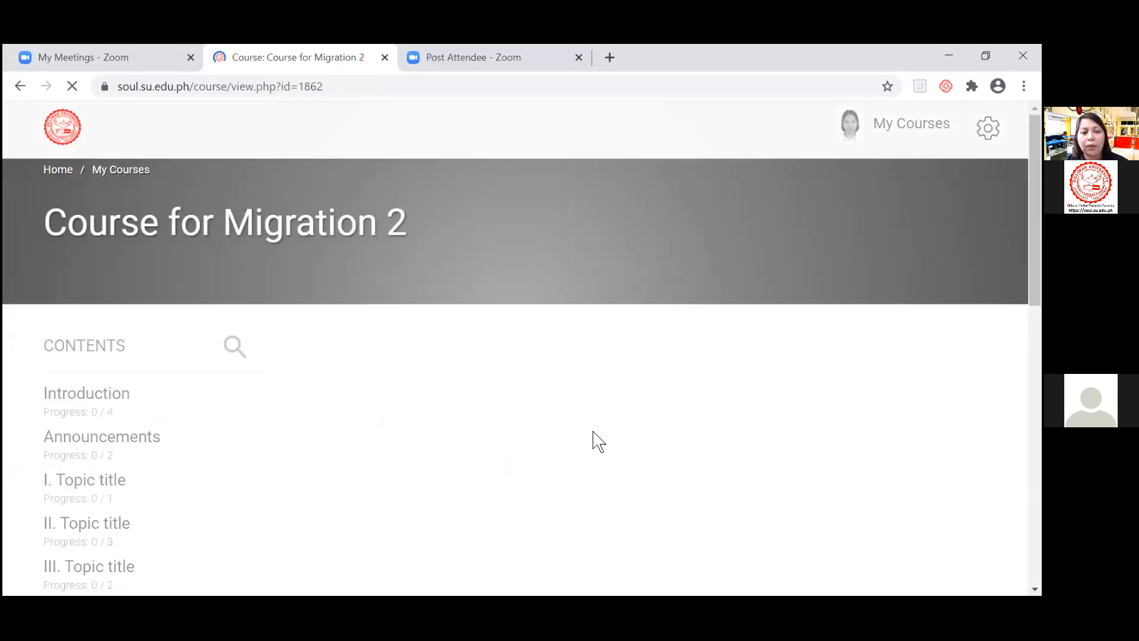
- Look over the Assessments section and the table of contents of Course for Migration 2
scroll(596, 442, "down", 3)
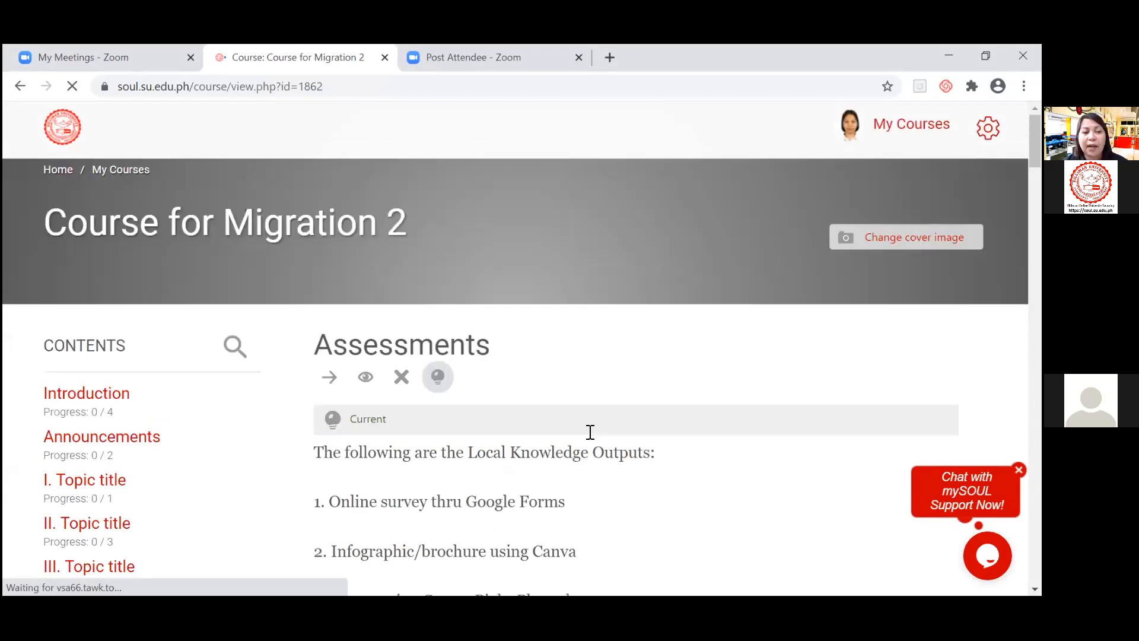
scroll(590, 432, "down", 5)
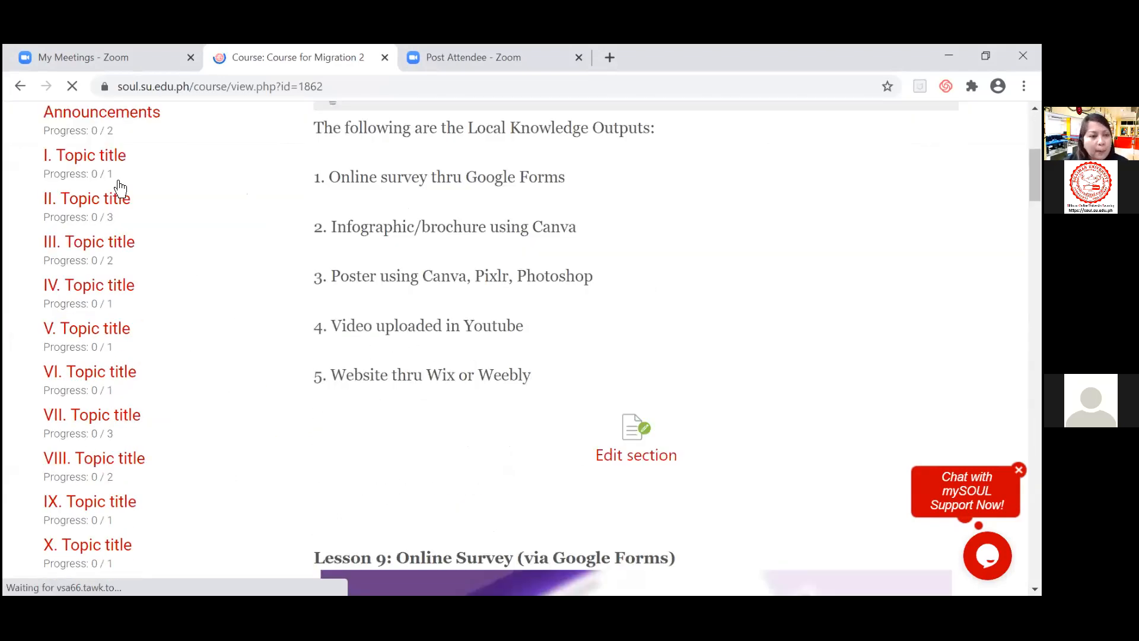
scroll(113, 155, "up", 2)
scroll(148, 191, "down", 4)
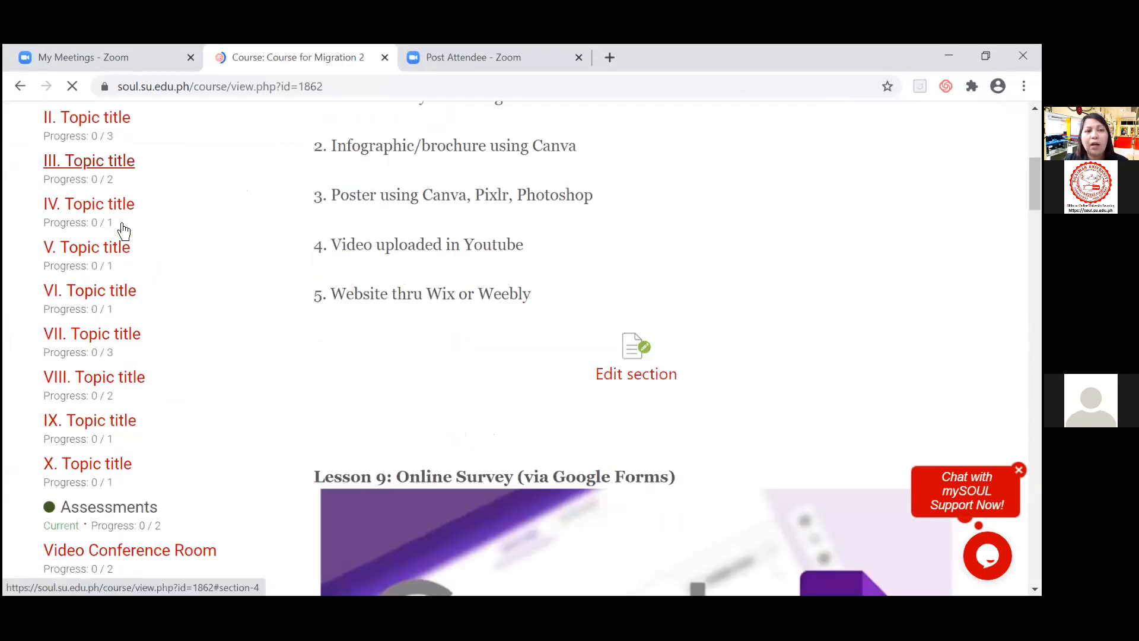
scroll(118, 236, "up", 2)
- Examine the content of the I. Topic title and II. Topic title sections in Course for Migration 2
left_click(111, 238)
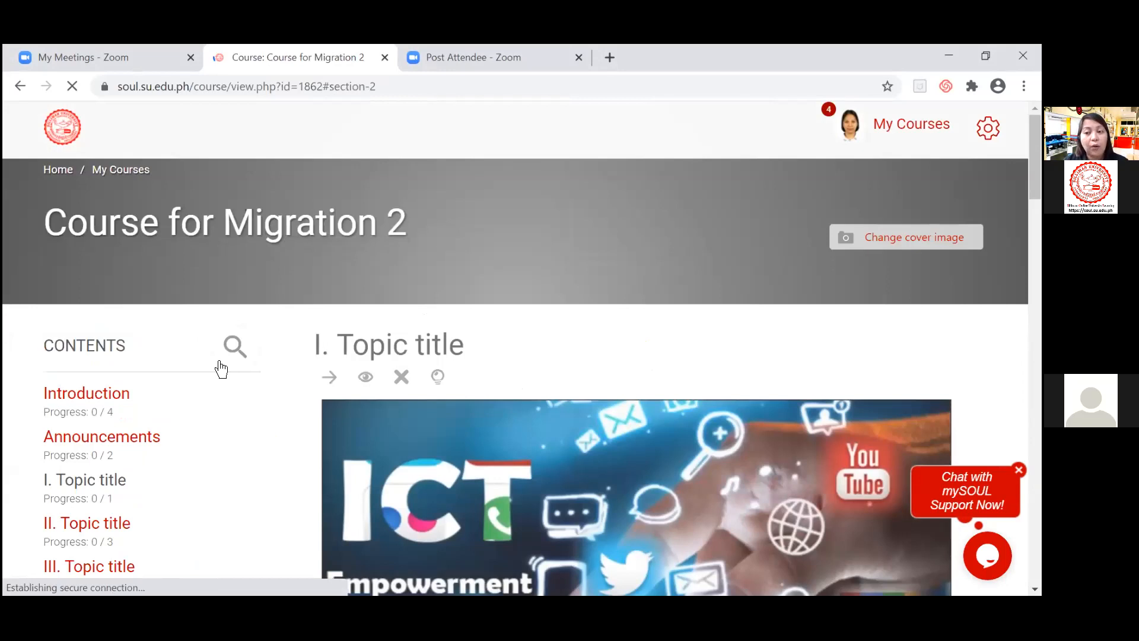
scroll(221, 369, "down", 8)
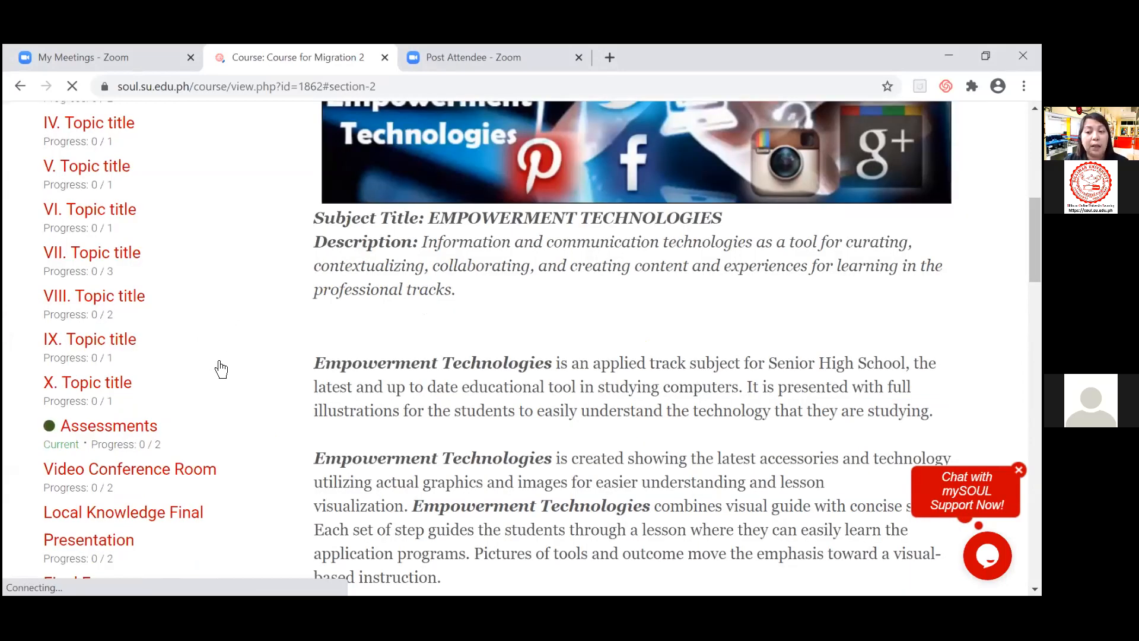
scroll(152, 333, "up", 8)
left_click(105, 274)
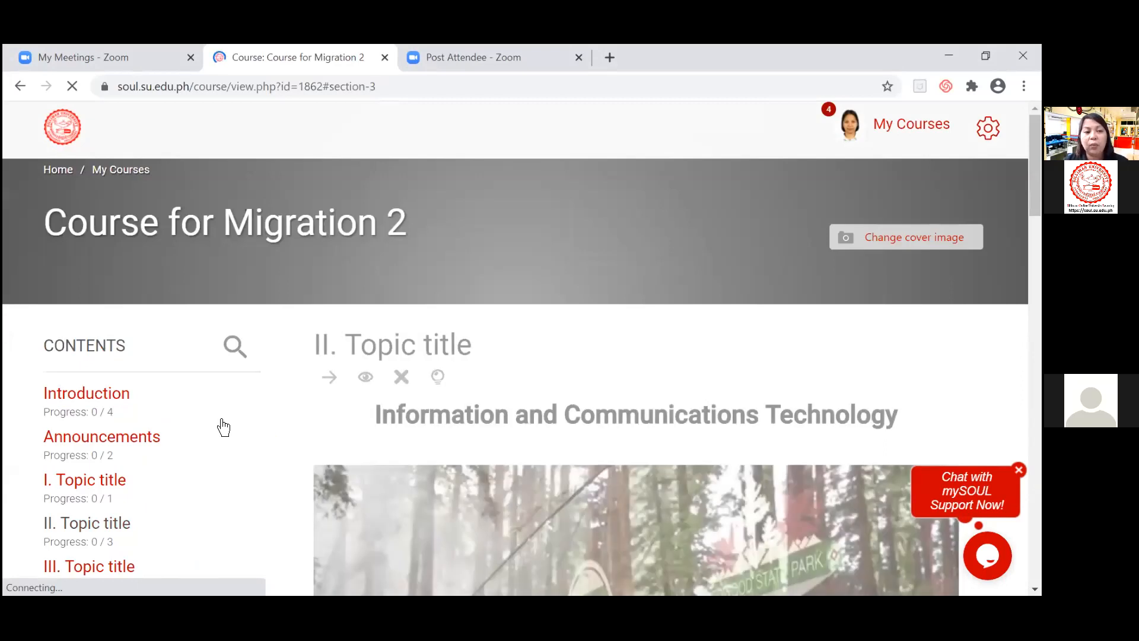
scroll(223, 427, "down", 7)
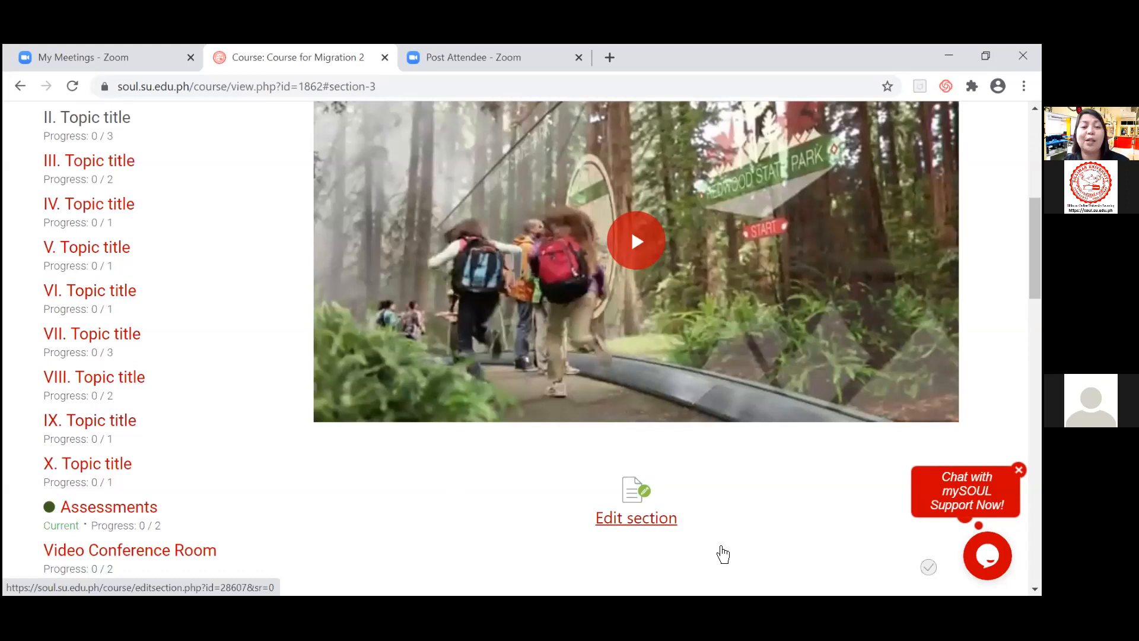
scroll(723, 554, "up", 6)
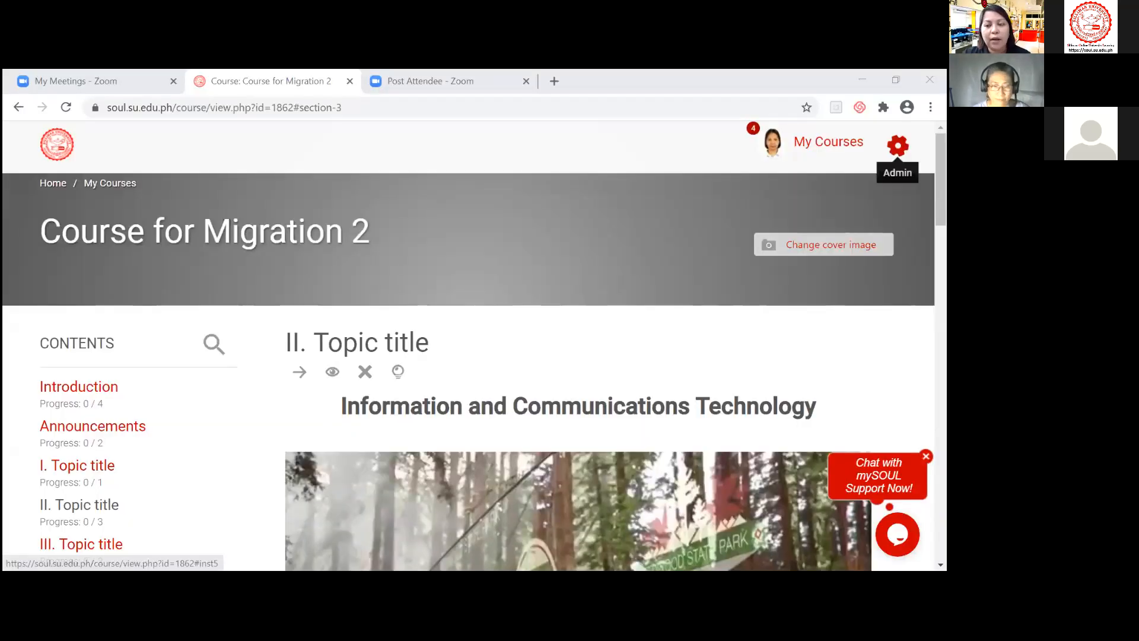
- Open the course settings of Course for Migration 2 and review its title, code, date and visibility fields
left_click(898, 145)
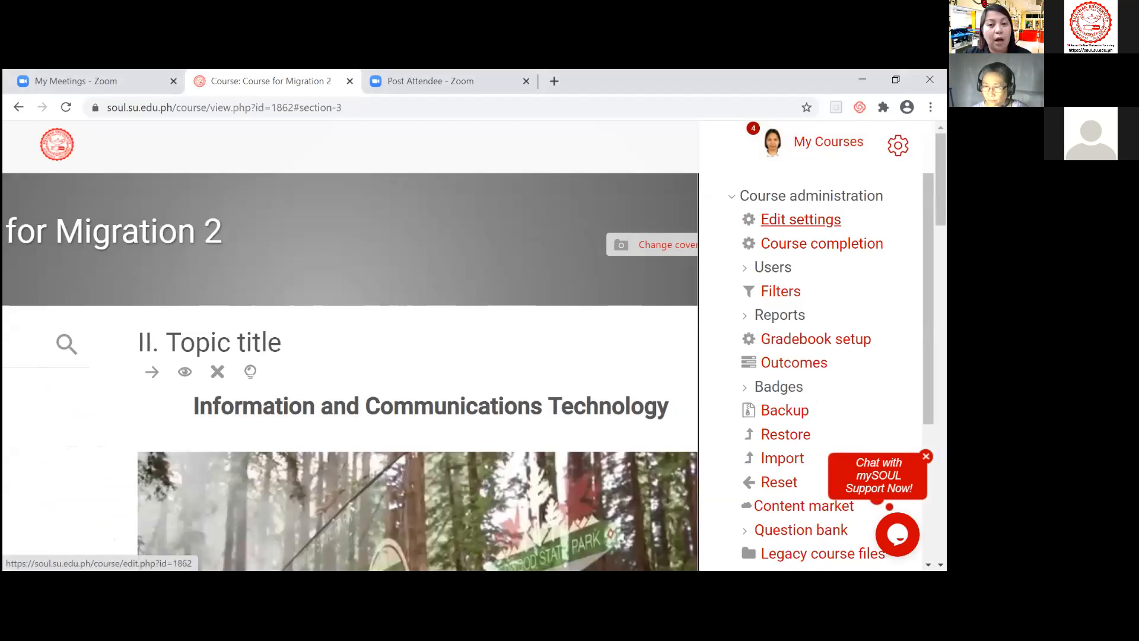
left_click(801, 219)
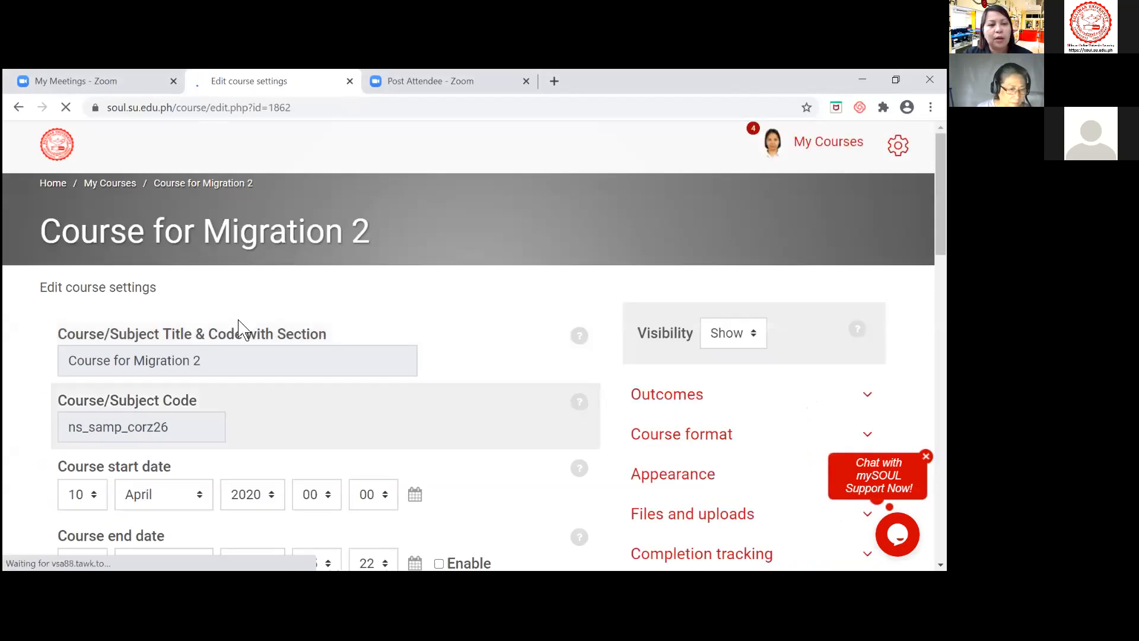
scroll(199, 330, "down", 1)
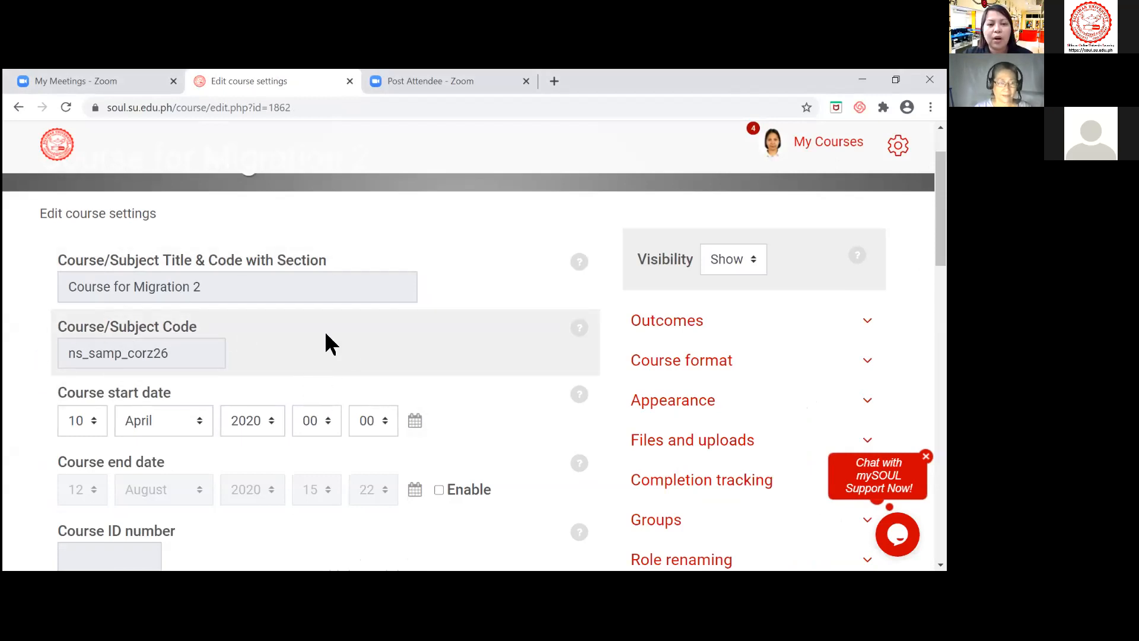
scroll(331, 285, "up", 1)
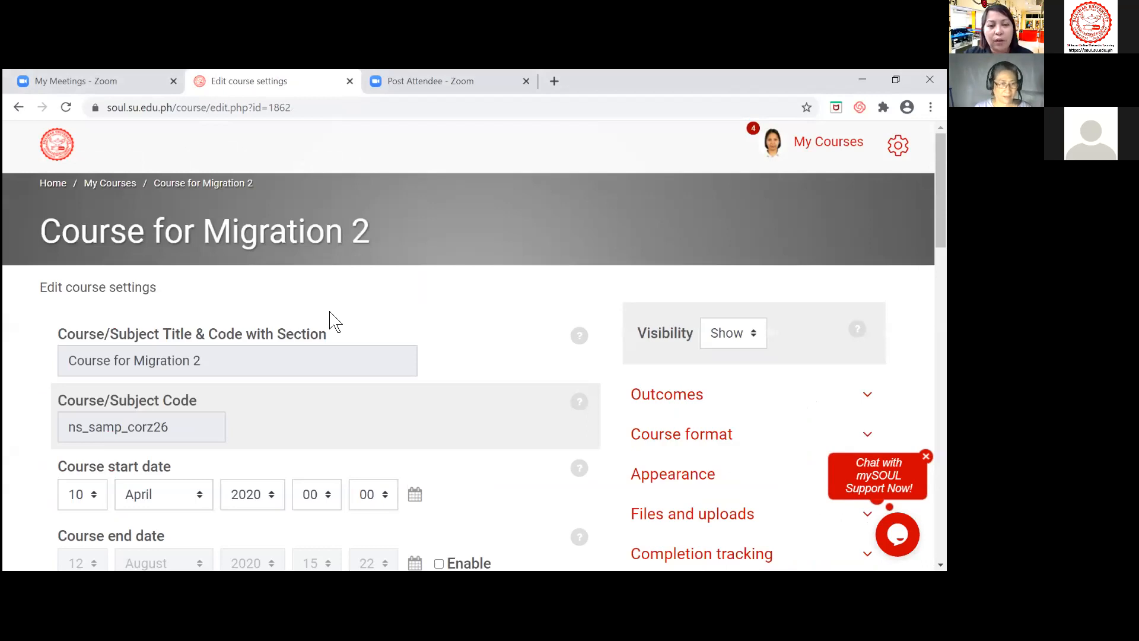
scroll(336, 320, "down", 2)
scroll(335, 320, "up", 1)
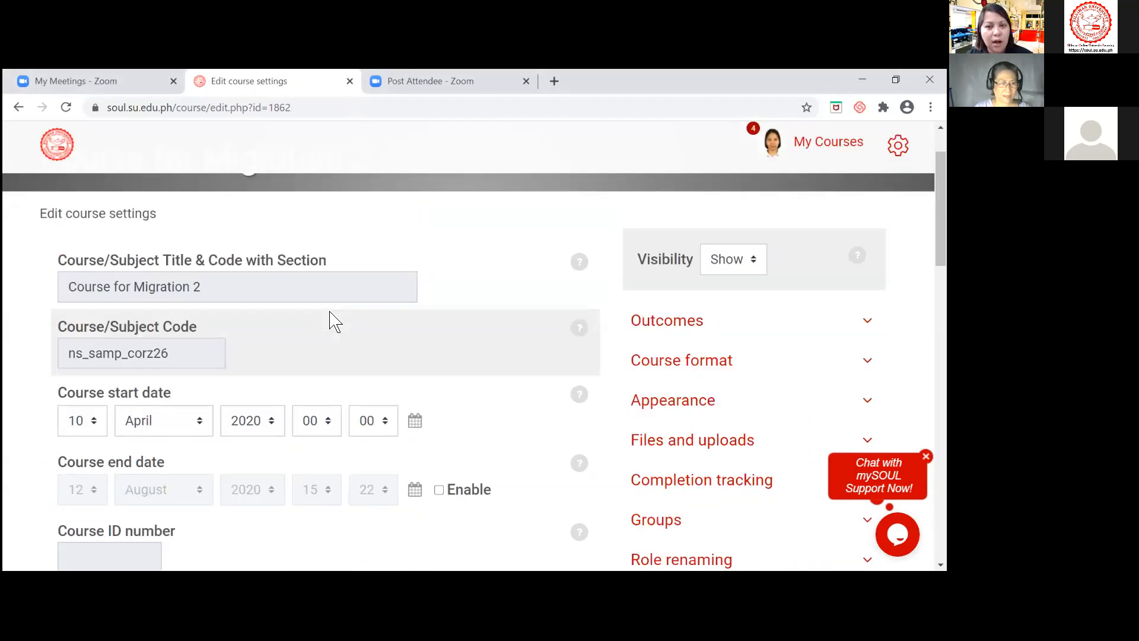